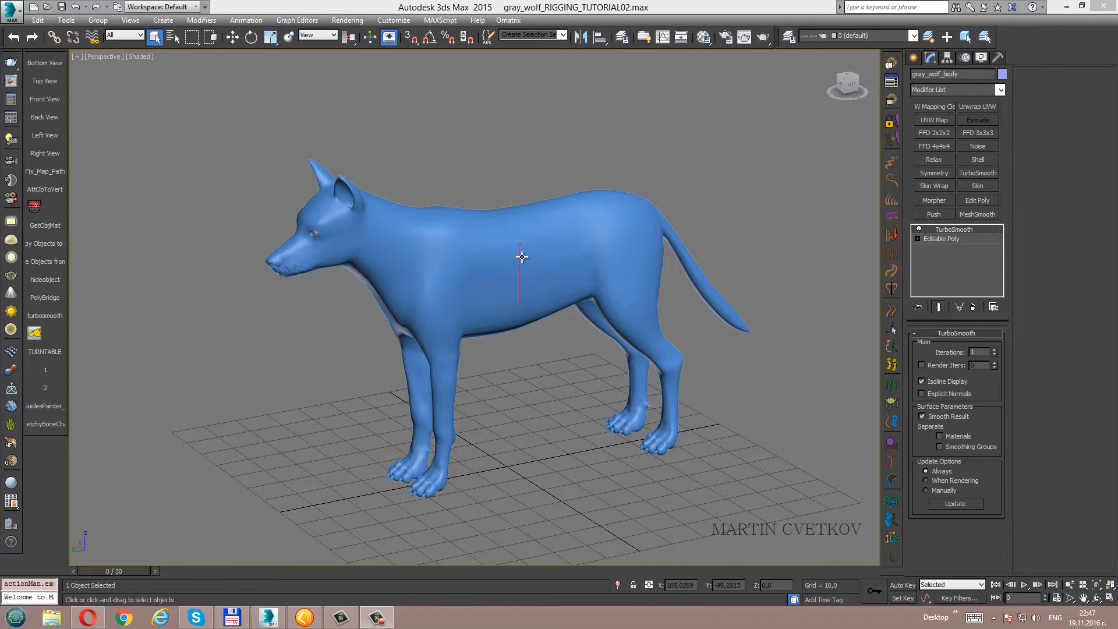
{"action": "middle_click_drag", "start_coordinate": [522, 257], "coordinate": [507, 262]}
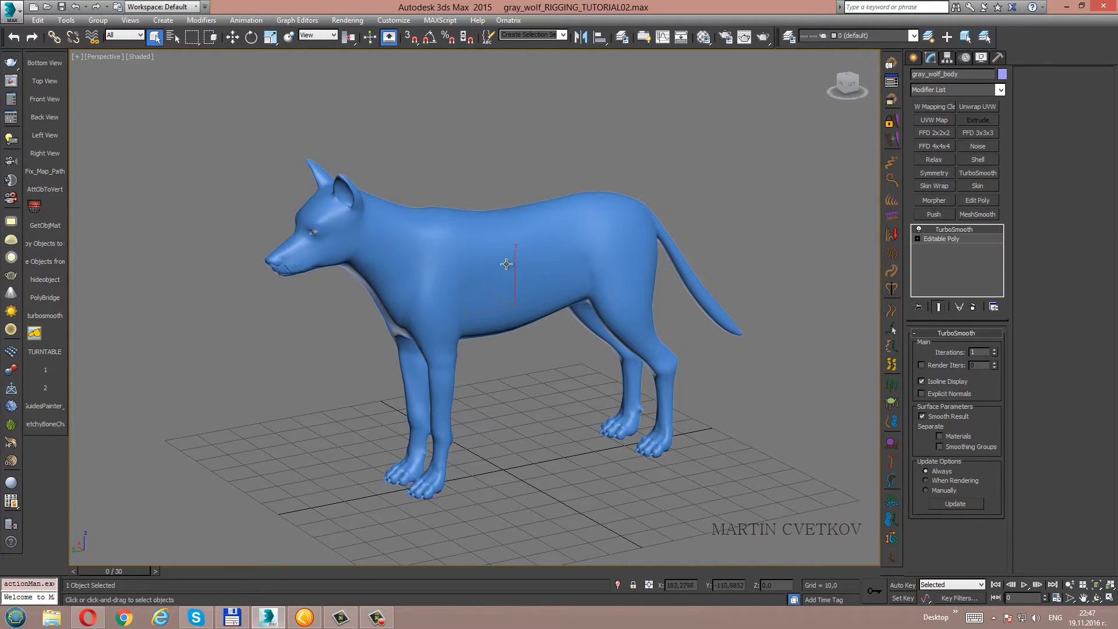
{"action": "scroll", "coordinate": [513, 268], "scroll_direction": "up", "scroll_amount": 4}
{"action": "scroll", "coordinate": [512, 269], "scroll_direction": "down", "scroll_amount": 4}
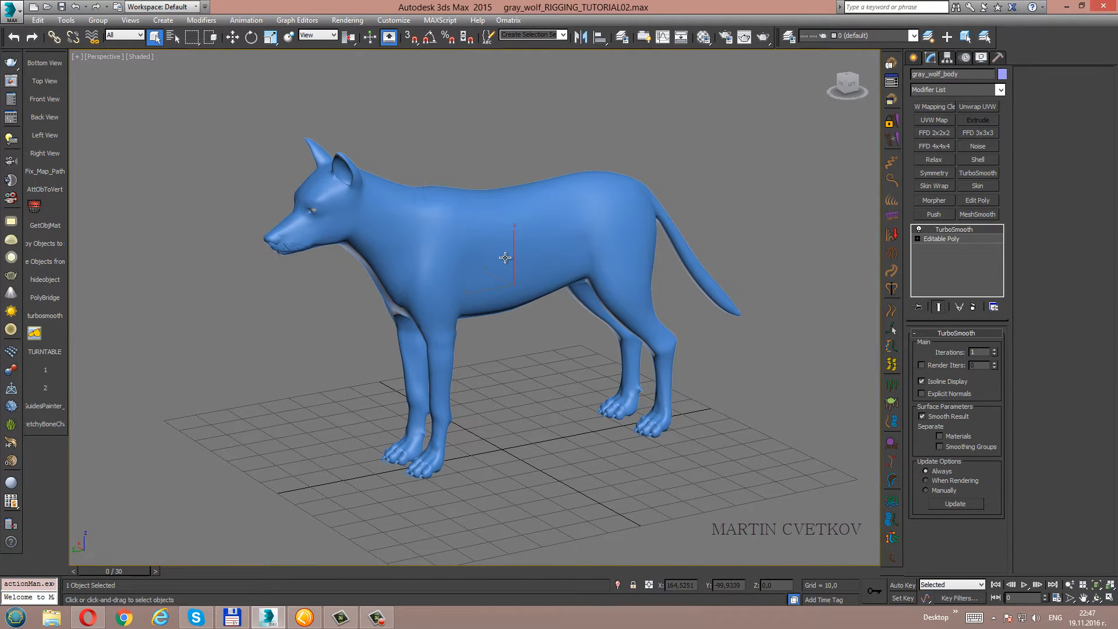
{"action": "middle_click_drag", "start_coordinate": [503, 256], "coordinate": [506, 258]}
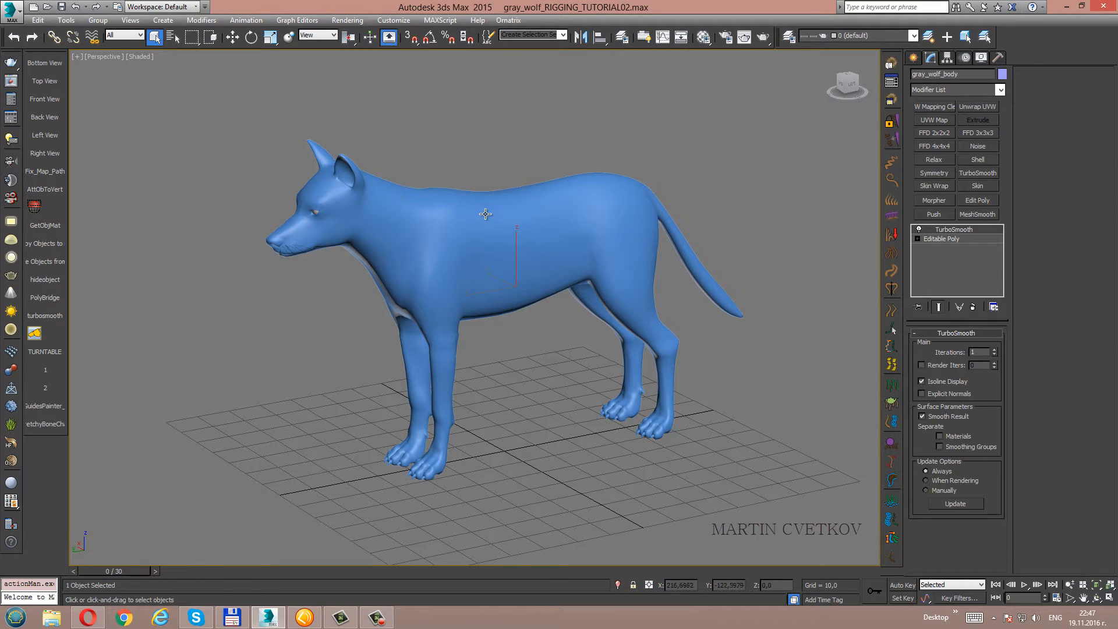
{"action": "middle_click_drag", "start_coordinate": [484, 219], "coordinate": [483, 222]}
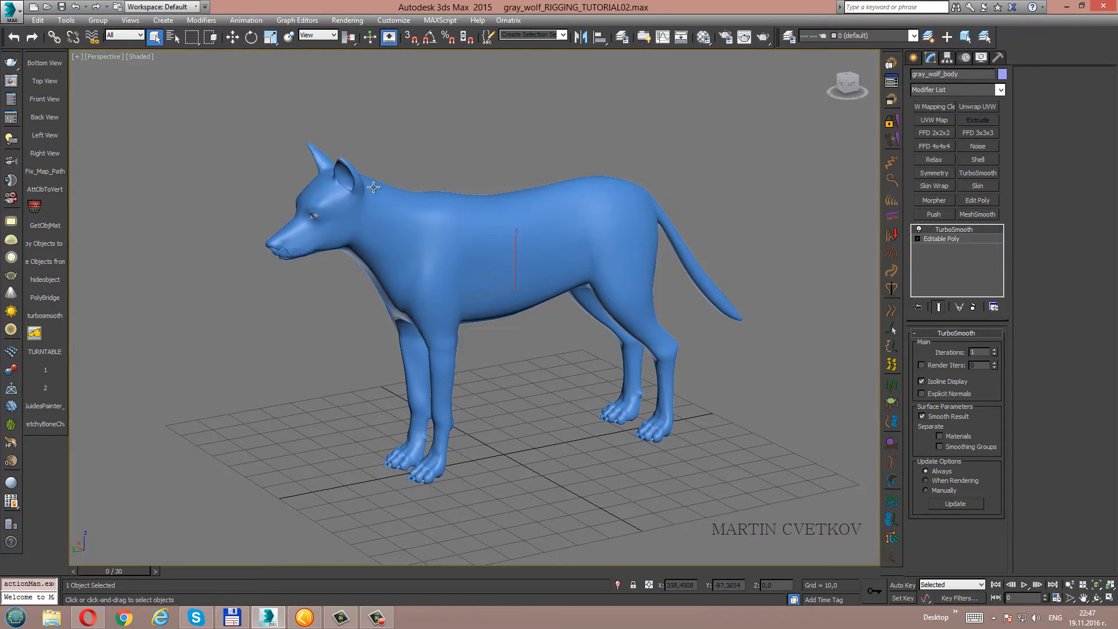
Open the recent scene gray_wolf_RIG.max and continue loading without locating the missing external files.
{"action": "left_click", "coordinate": [12, 11]}
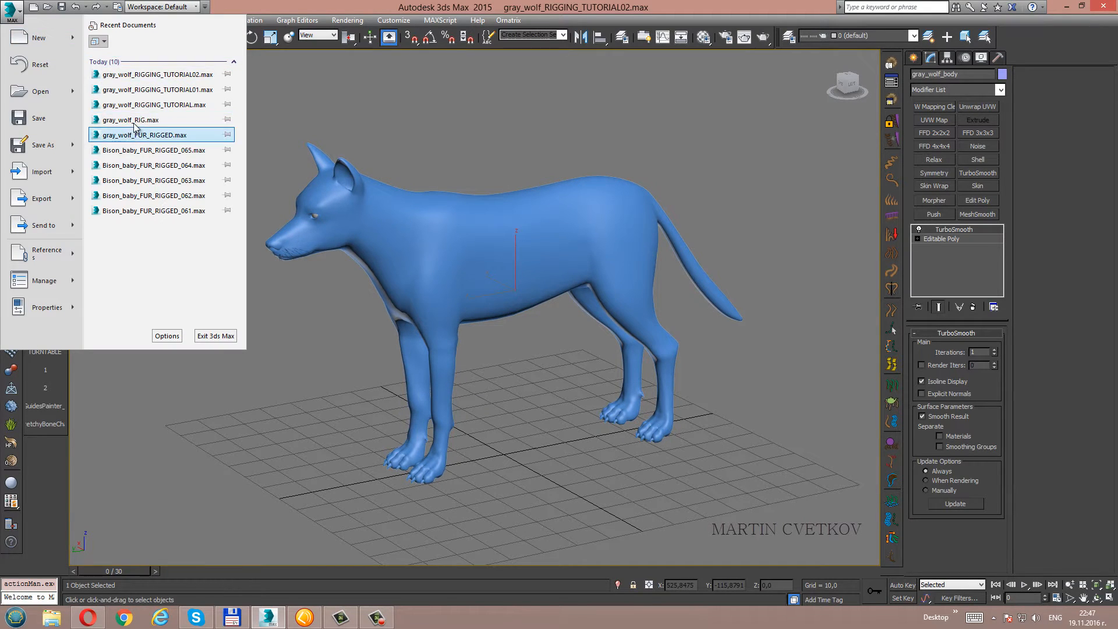
{"action": "left_click", "coordinate": [169, 120]}
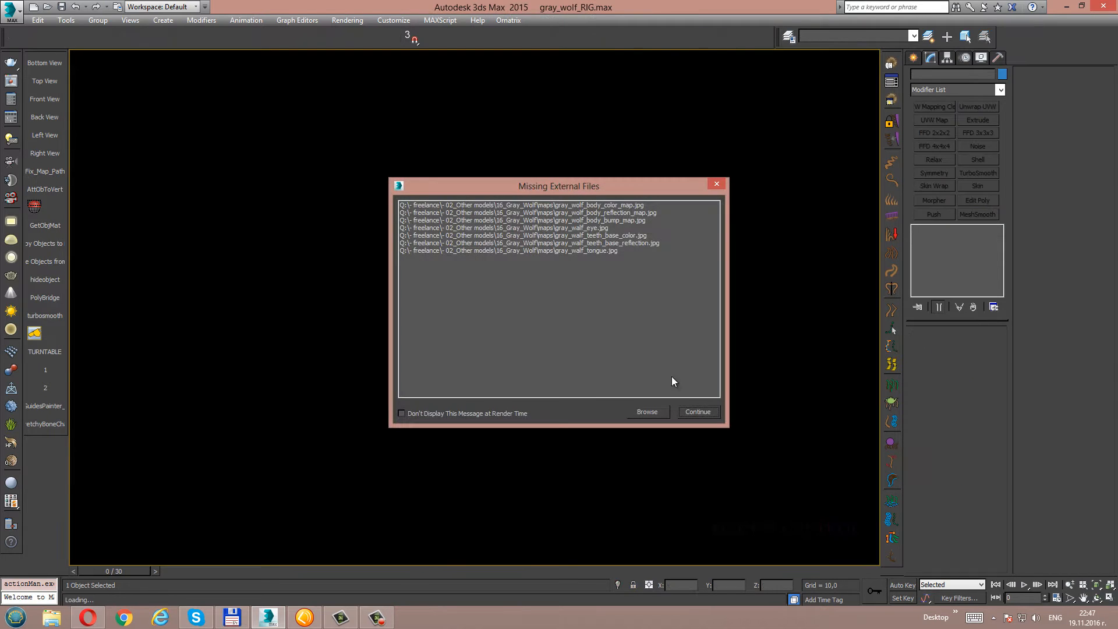
{"action": "left_click", "coordinate": [695, 411]}
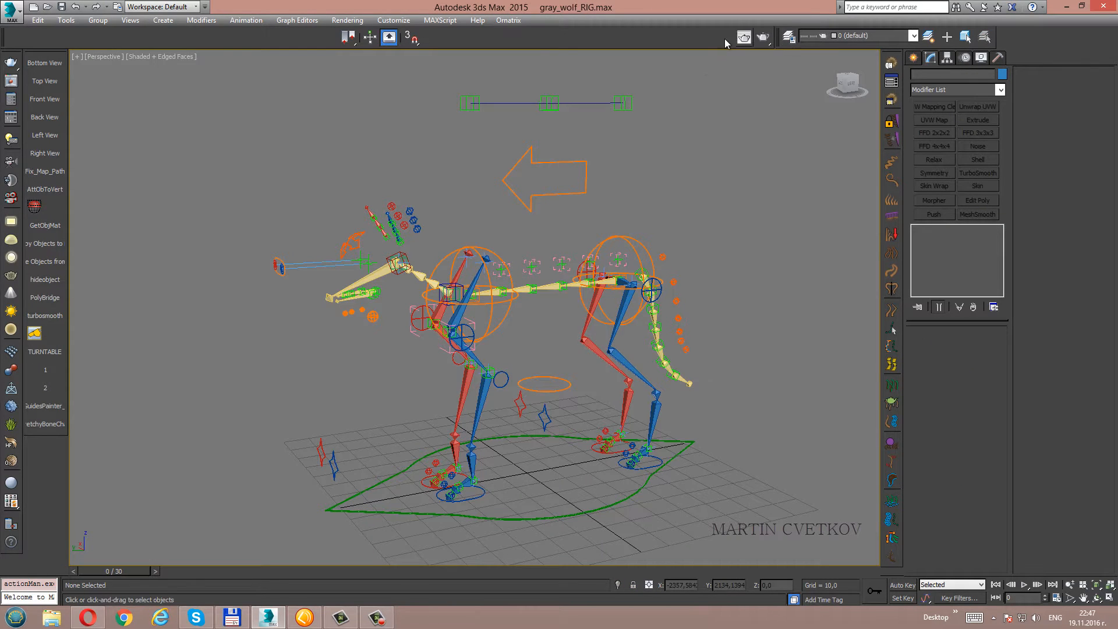
Examine the wolf rig's bones and control shapes from both sides and up close.
{"action": "middle_click_drag", "start_coordinate": [553, 334], "coordinate": [545, 306]}
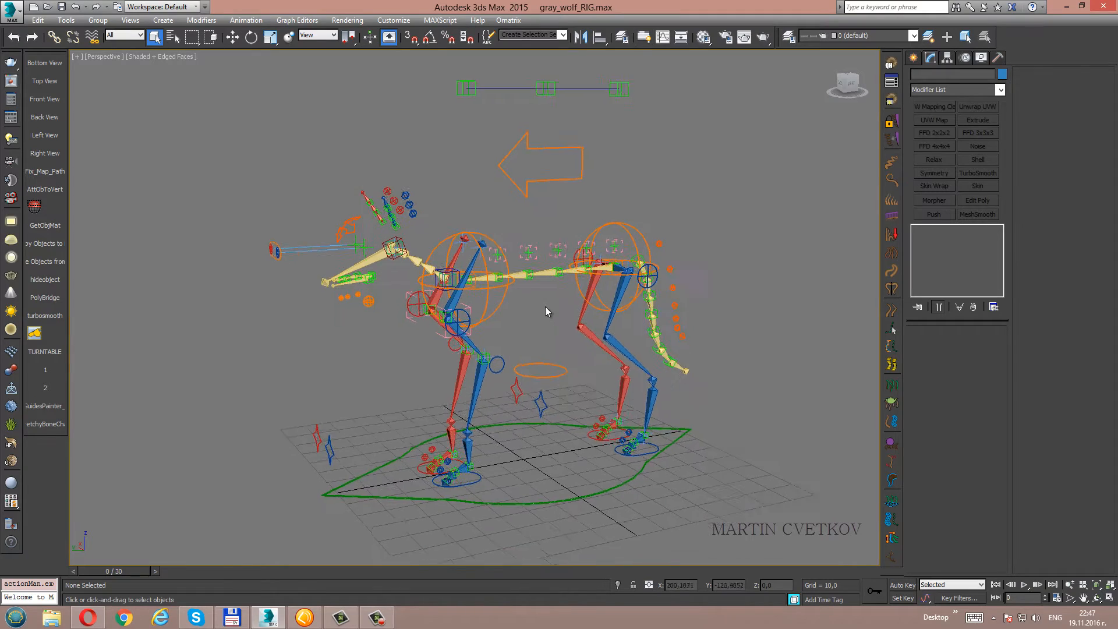
{"action": "scroll", "coordinate": [545, 306], "scroll_direction": "up", "scroll_amount": 2}
{"action": "scroll", "coordinate": [478, 240], "scroll_direction": "up", "scroll_amount": 1}
{"action": "scroll", "coordinate": [515, 288], "scroll_direction": "down", "scroll_amount": 2}
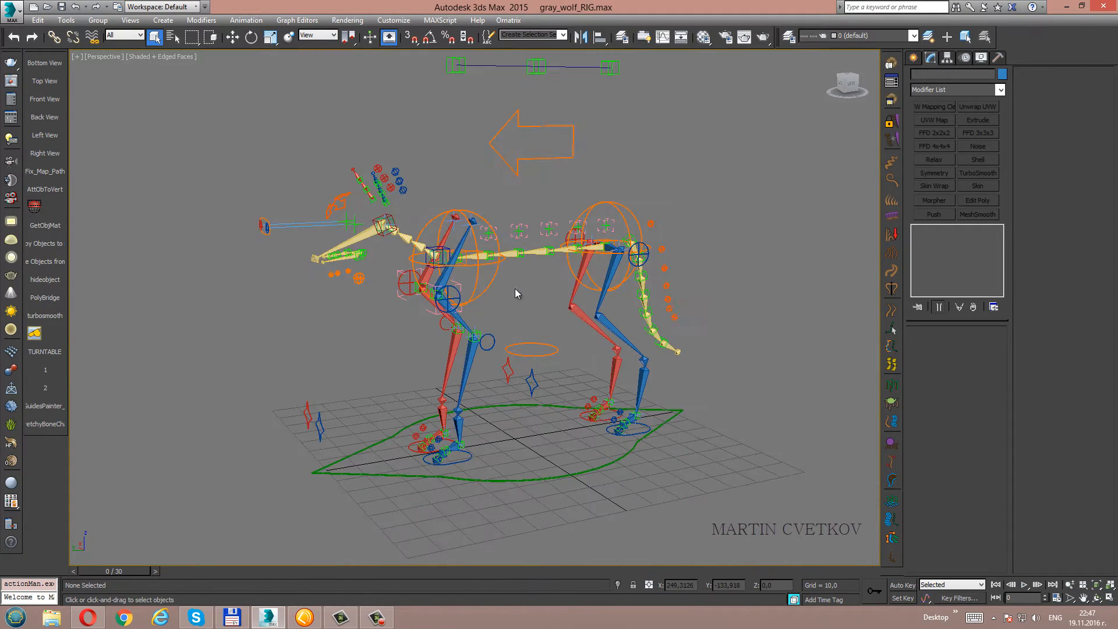
{"action": "scroll", "coordinate": [514, 288], "scroll_direction": "down", "scroll_amount": 1}
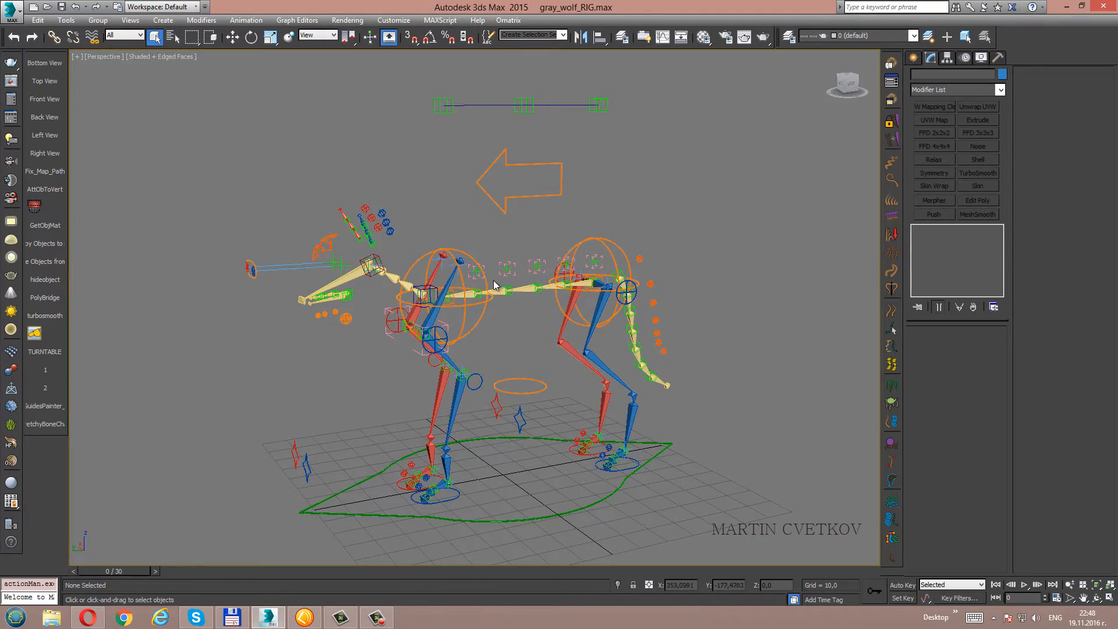
{"action": "key", "text": "ctrl+r"}
{"action": "left_click_drag", "start_coordinate": [498, 286], "coordinate": [591, 251]}
{"action": "scroll", "coordinate": [466, 269], "scroll_direction": "up", "scroll_amount": 5}
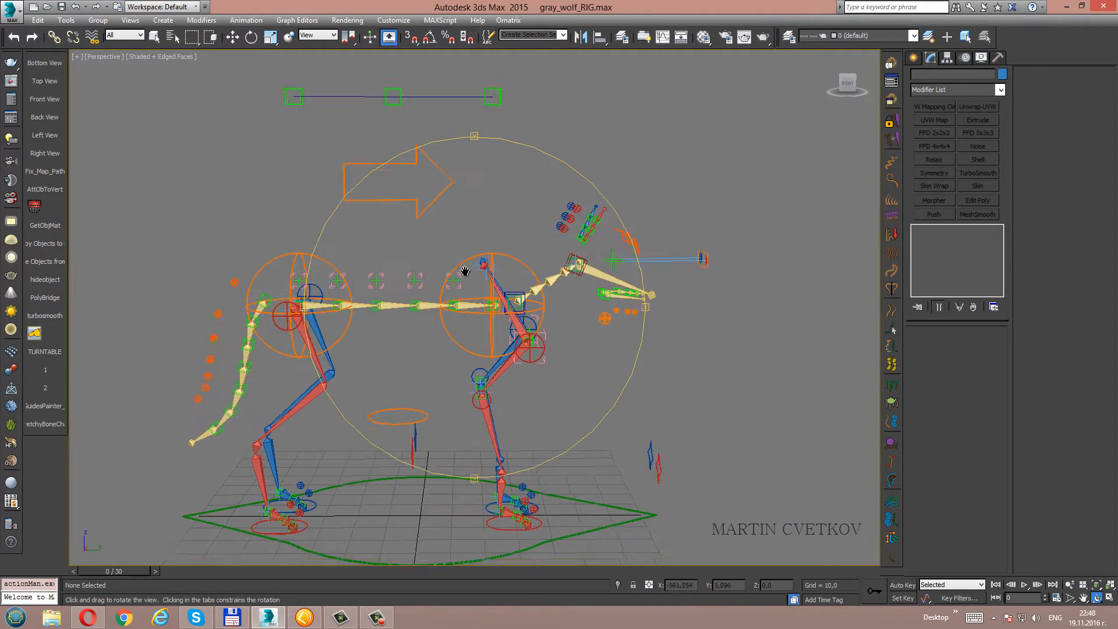
{"action": "scroll", "coordinate": [486, 268], "scroll_direction": "down", "scroll_amount": 5}
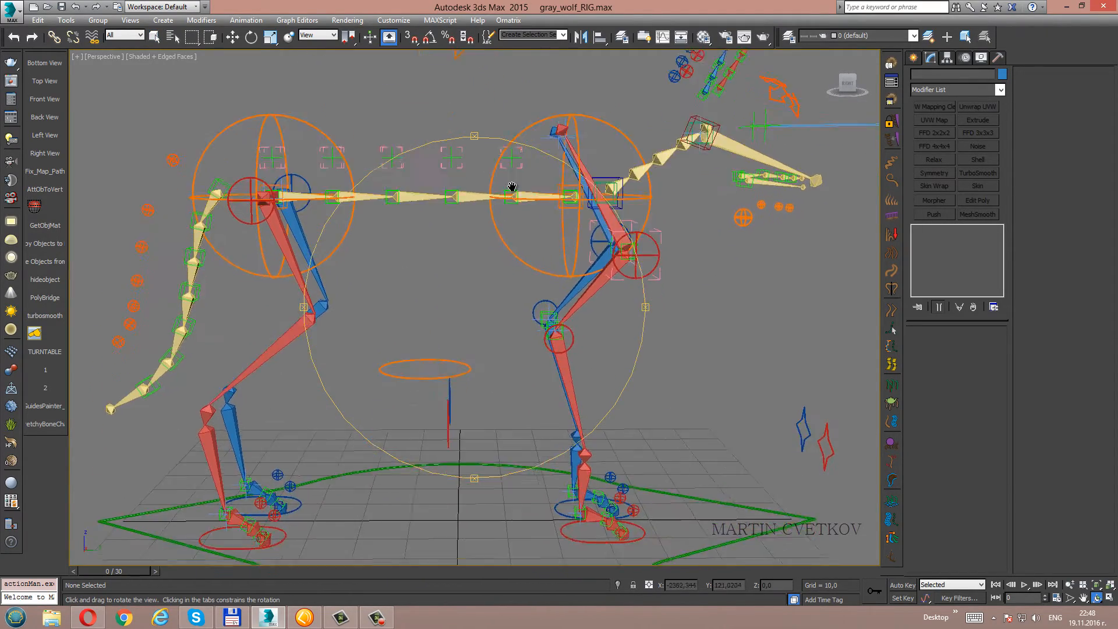
{"action": "left_click_drag", "start_coordinate": [512, 187], "coordinate": [471, 225]}
{"action": "scroll", "coordinate": [473, 242], "scroll_direction": "up", "scroll_amount": 5}
{"action": "middle_click_drag", "start_coordinate": [470, 226], "coordinate": [499, 286]}
{"action": "scroll", "coordinate": [498, 287], "scroll_direction": "down", "scroll_amount": 5}
{"action": "right_click", "coordinate": [498, 287]}
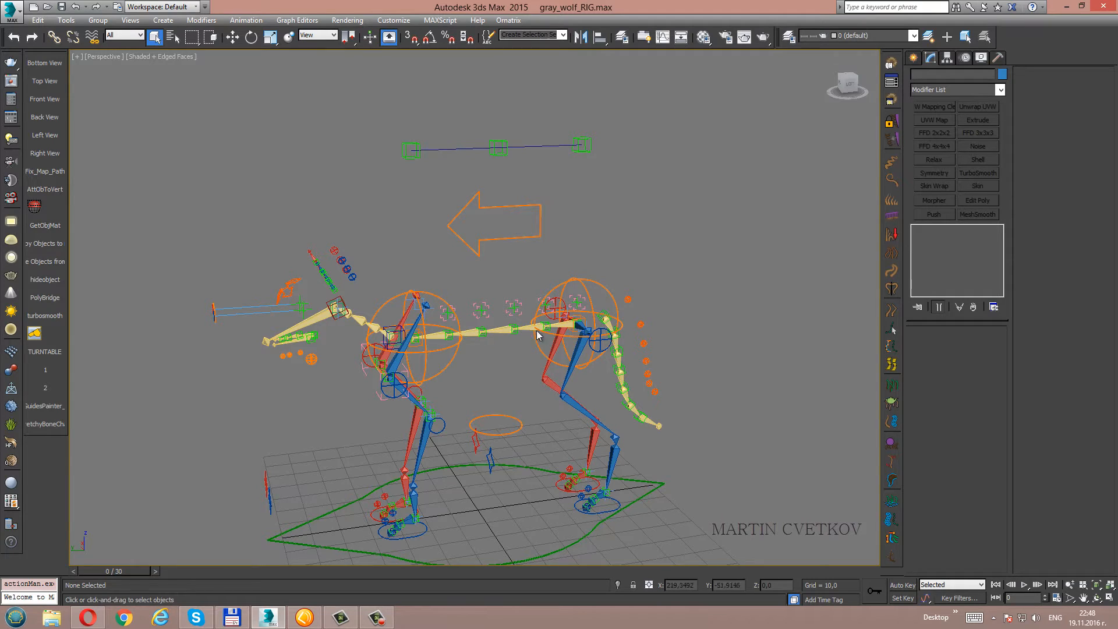
{"action": "middle_click_drag", "start_coordinate": [487, 327], "coordinate": [474, 302]}
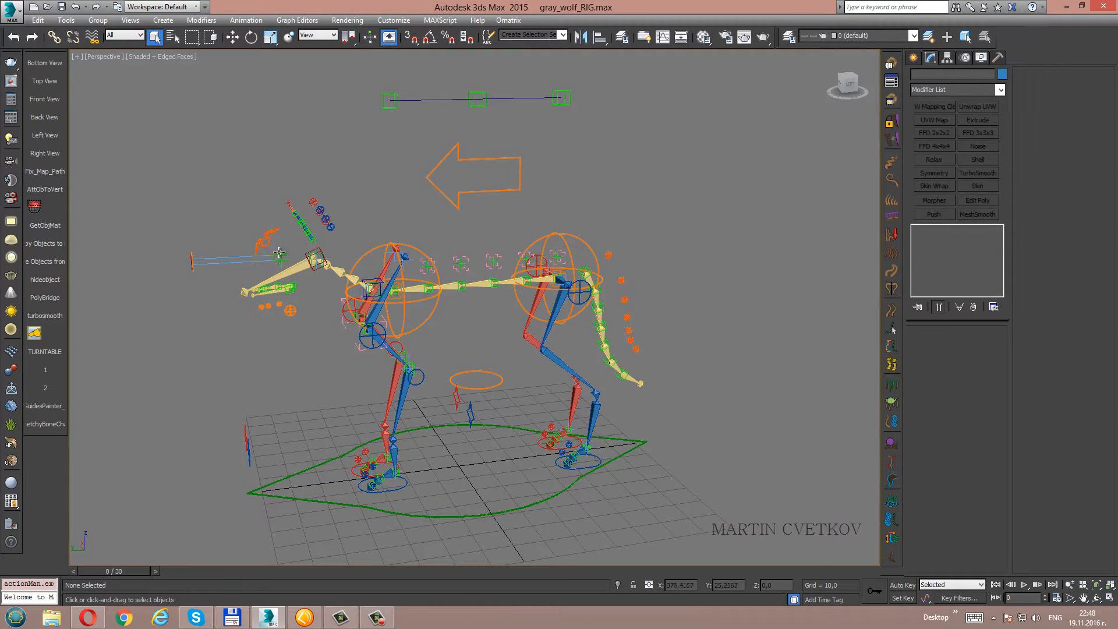
{"action": "middle_click_drag", "start_coordinate": [399, 289], "coordinate": [462, 260]}
{"action": "mouse_move", "coordinate": [462, 260]}
{"action": "left_mouse_down"}
{"action": "mouse_move", "coordinate": [491, 259]}
{"action": "mouse_move", "coordinate": [470, 259]}
{"action": "left_mouse_up"}
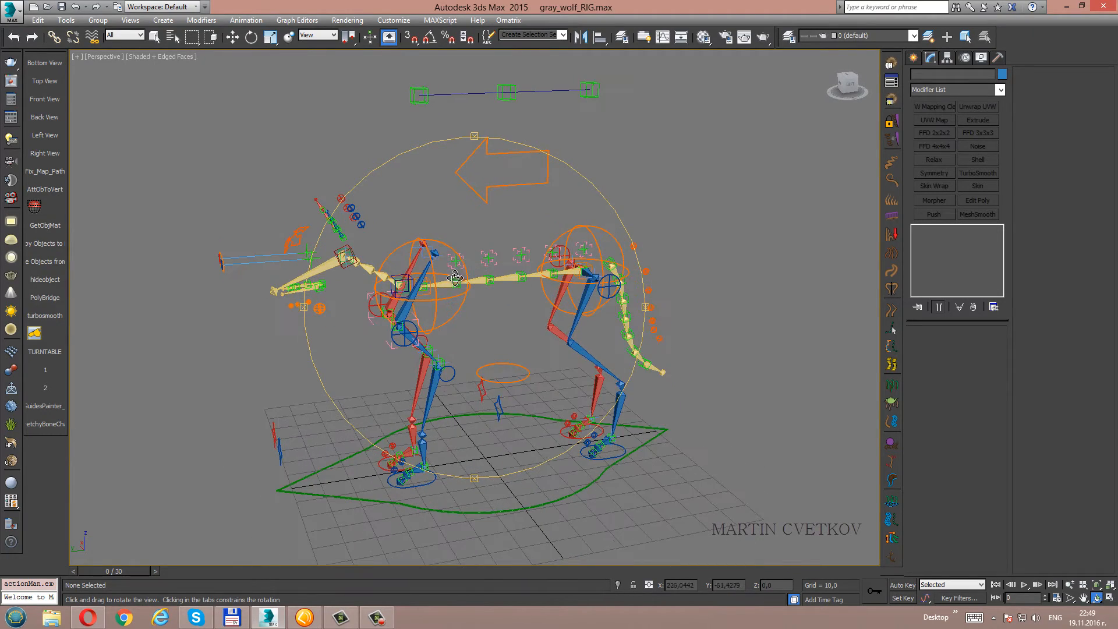
{"action": "middle_click_drag", "start_coordinate": [456, 279], "coordinate": [469, 267]}
{"action": "mouse_move", "coordinate": [468, 268]}
{"action": "left_mouse_down"}
{"action": "mouse_move", "coordinate": [489, 260]}
{"action": "mouse_move", "coordinate": [422, 255]}
{"action": "mouse_move", "coordinate": [498, 248]}
{"action": "mouse_move", "coordinate": [476, 251]}
{"action": "left_mouse_up"}
{"action": "scroll", "coordinate": [488, 260], "scroll_direction": "up", "scroll_amount": 3}
{"action": "scroll", "coordinate": [489, 260], "scroll_direction": "down", "scroll_amount": 3}
{"action": "right_click", "coordinate": [476, 249]}
{"action": "middle_click_drag", "start_coordinate": [484, 230], "coordinate": [480, 242]}
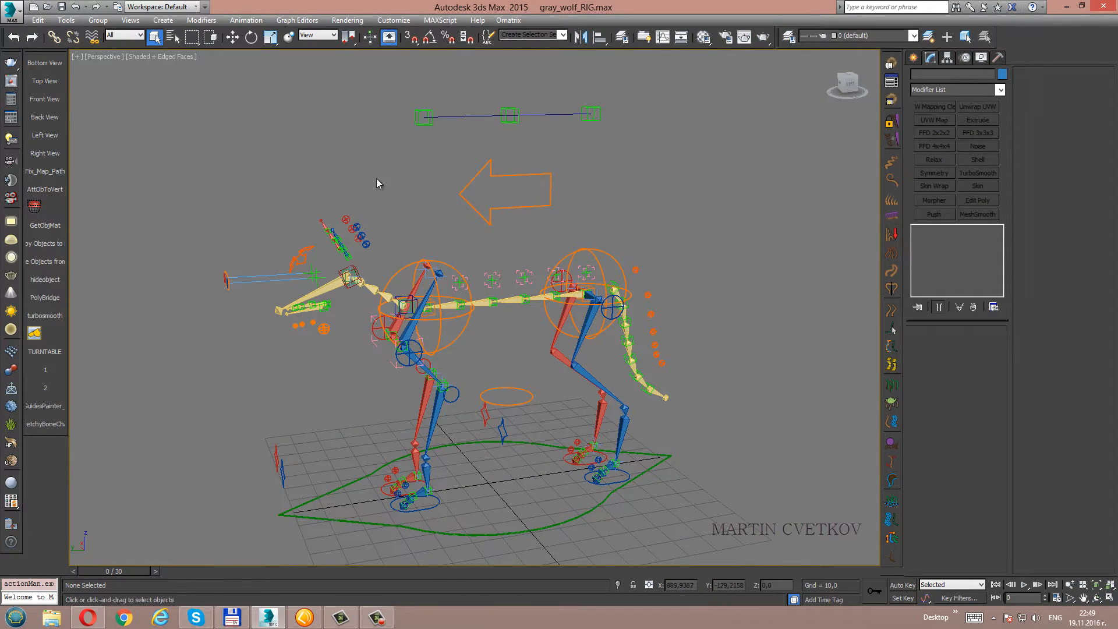
{"action": "left_click", "coordinate": [243, 20]}
{"action": "mouse_move", "coordinate": [326, 64]}
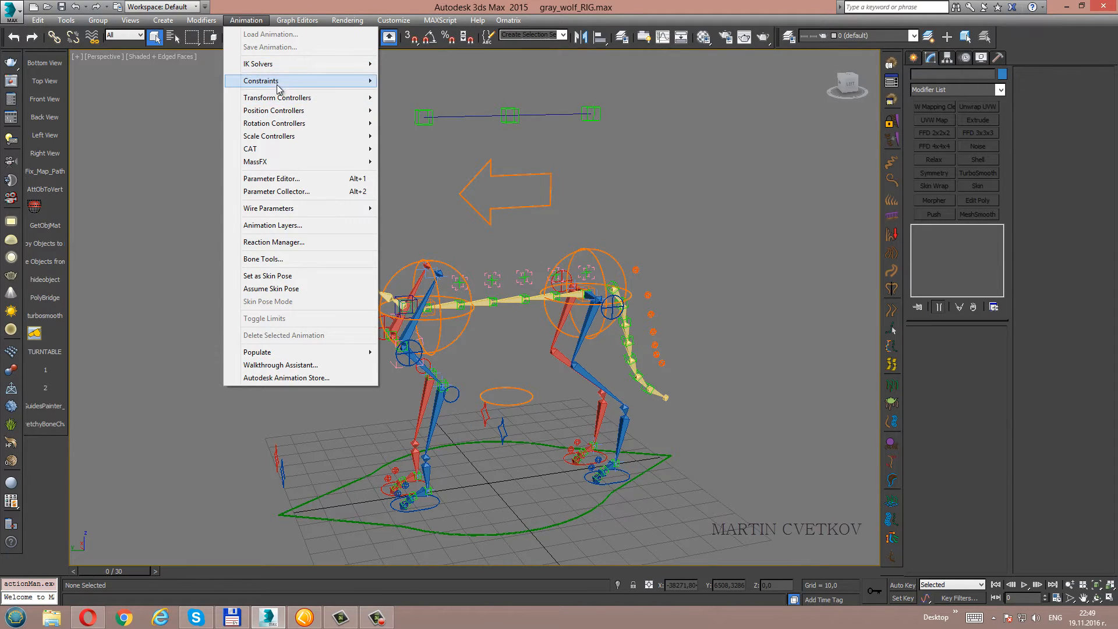
{"action": "mouse_move", "coordinate": [303, 84]}
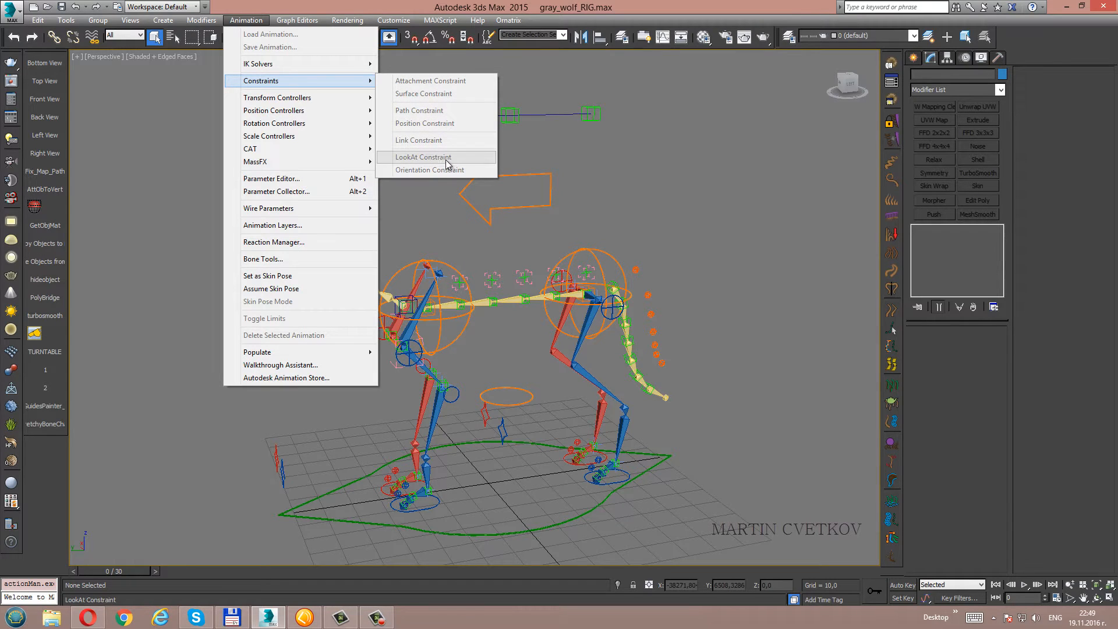
{"action": "mouse_move", "coordinate": [277, 213]}
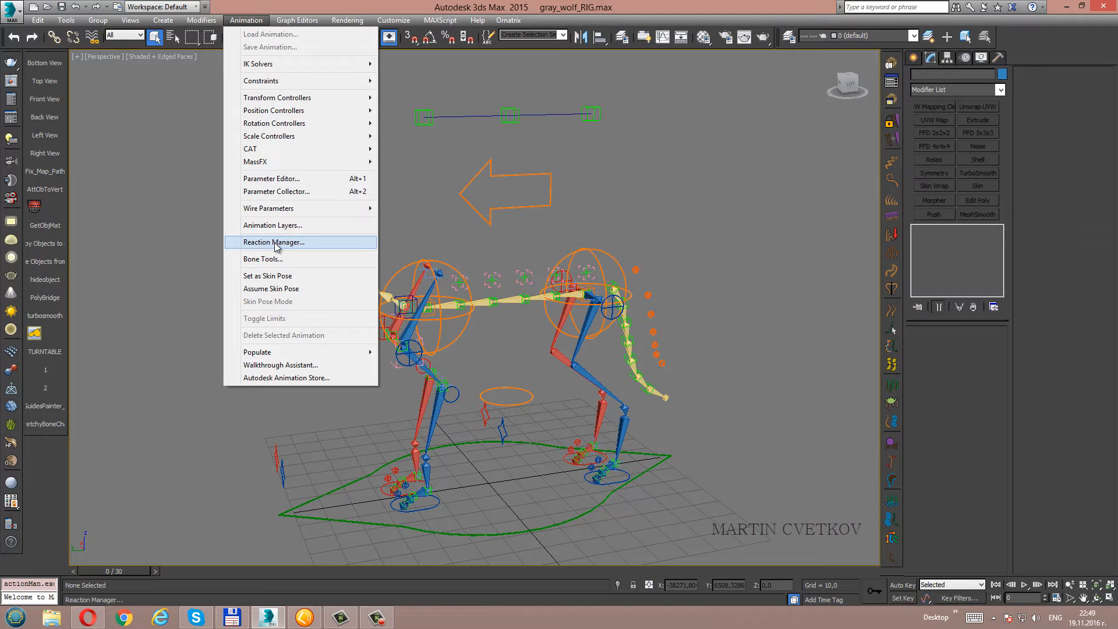
{"action": "left_click", "coordinate": [432, 220]}
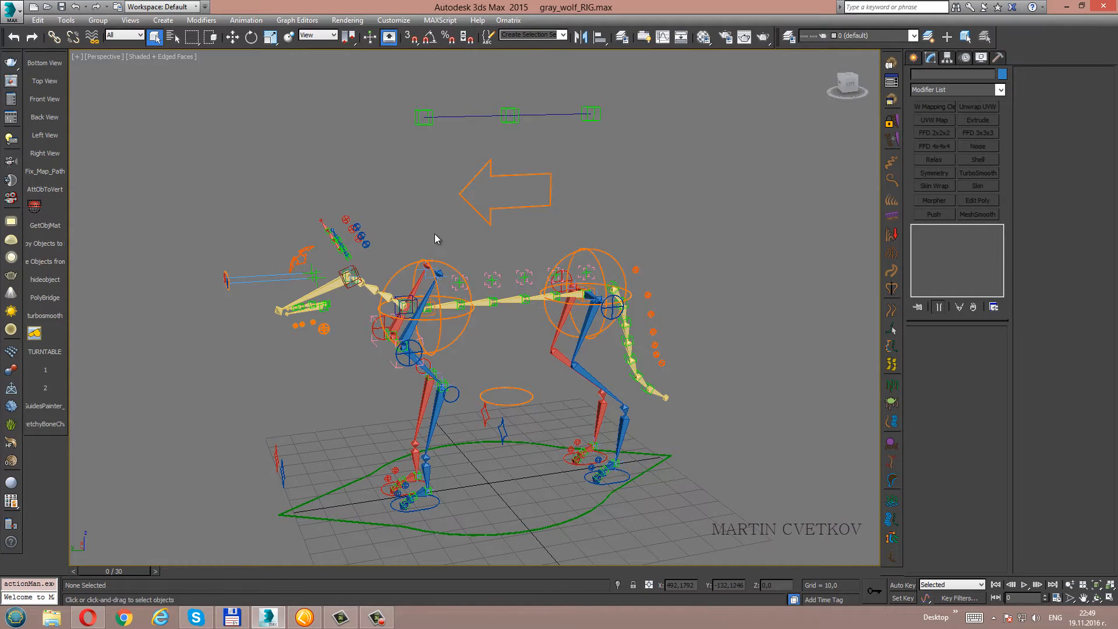
{"action": "middle_click_drag", "start_coordinate": [434, 238], "coordinate": [442, 238], "text": "alt"}
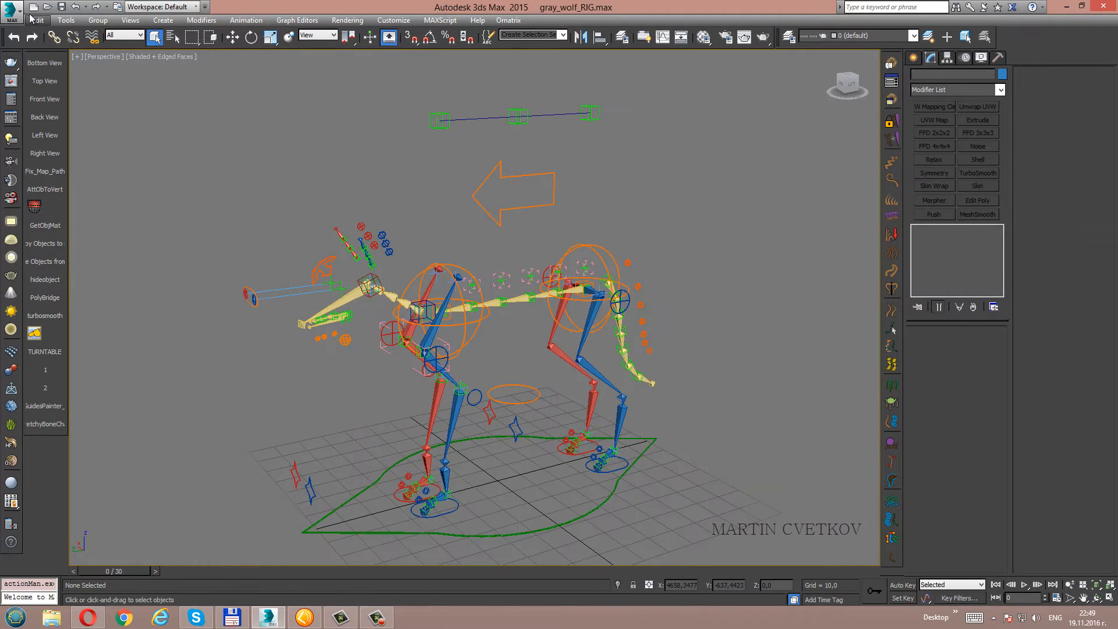
Open the recent scene gray_wolf_RIGGING_TUTORIAL02.max and continue loading without locating the missing external files.
{"action": "left_click", "coordinate": [10, 10]}
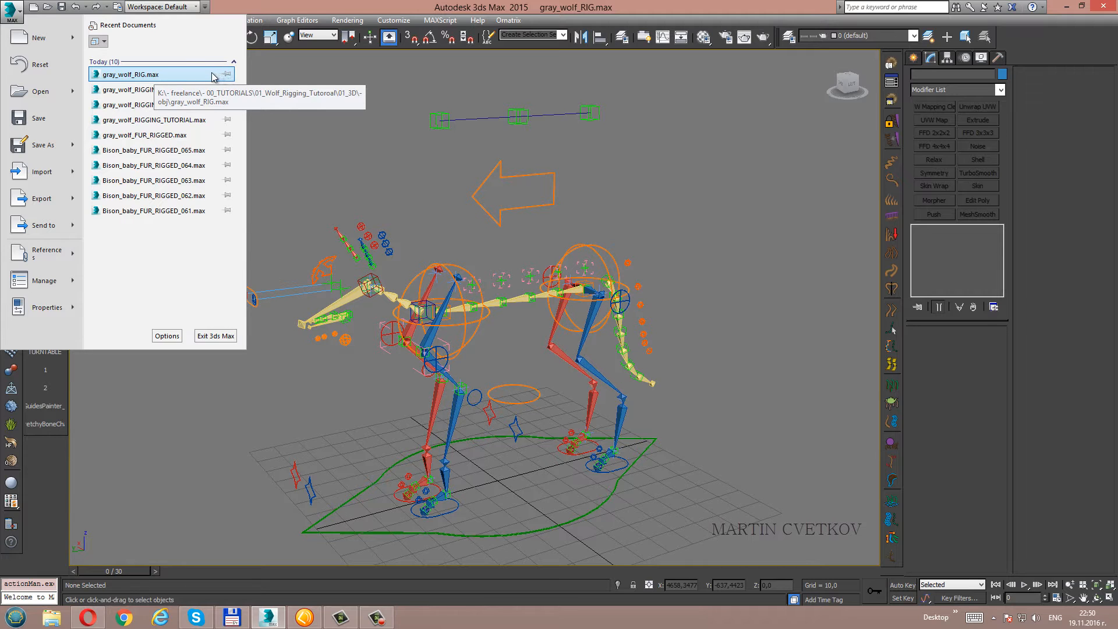
{"action": "left_click", "coordinate": [191, 91]}
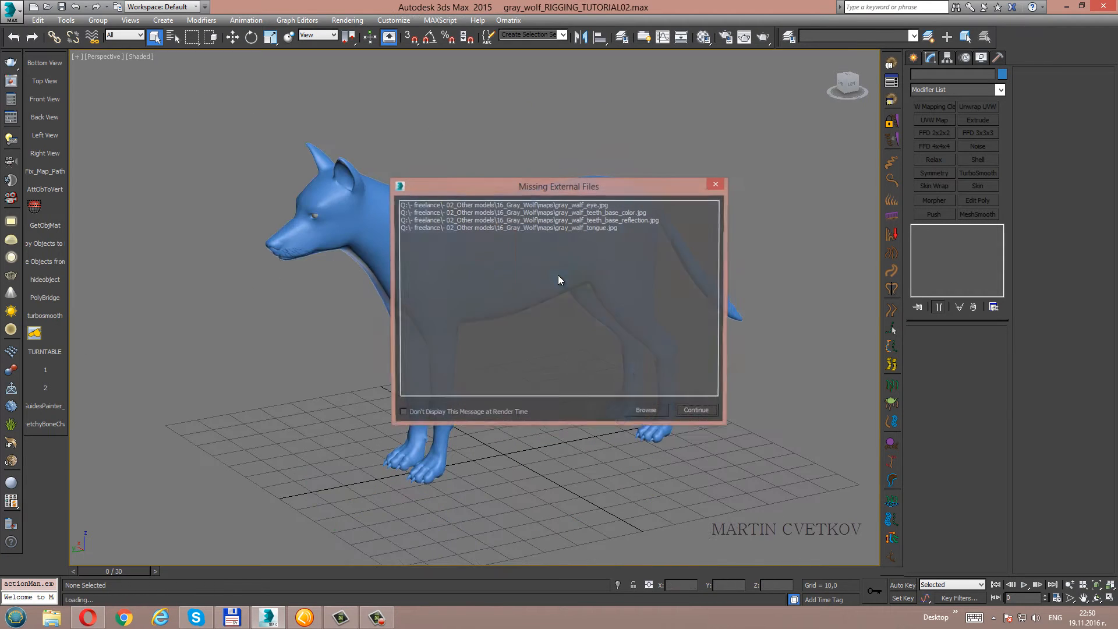
{"action": "left_click", "coordinate": [698, 411]}
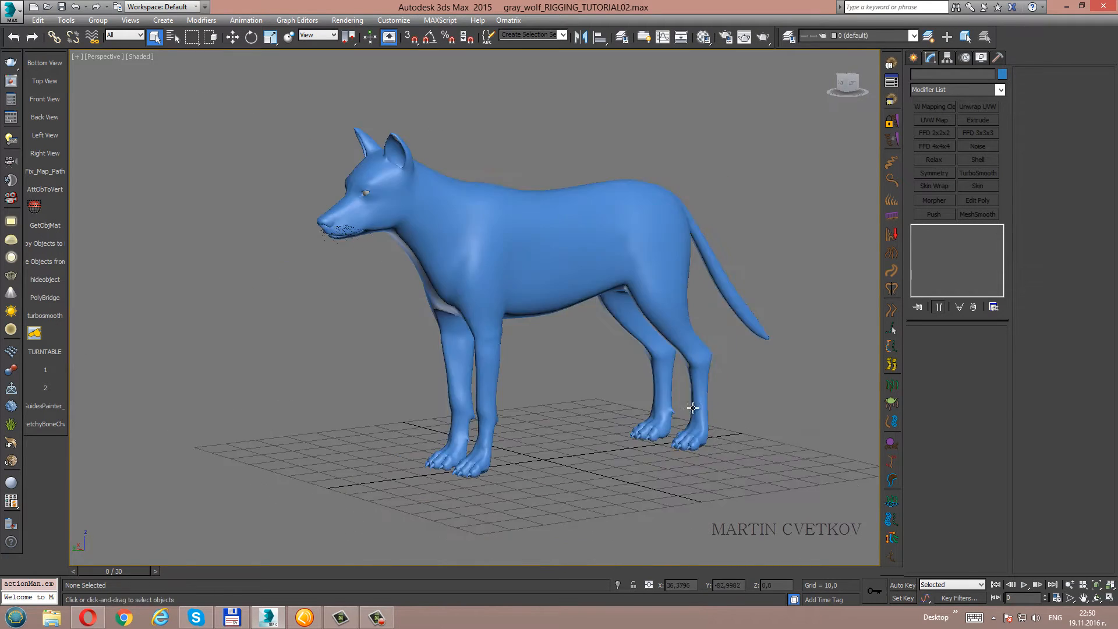
{"action": "key", "text": "ctrl+r"}
{"action": "left_click_drag", "start_coordinate": [553, 268], "coordinate": [531, 256]}
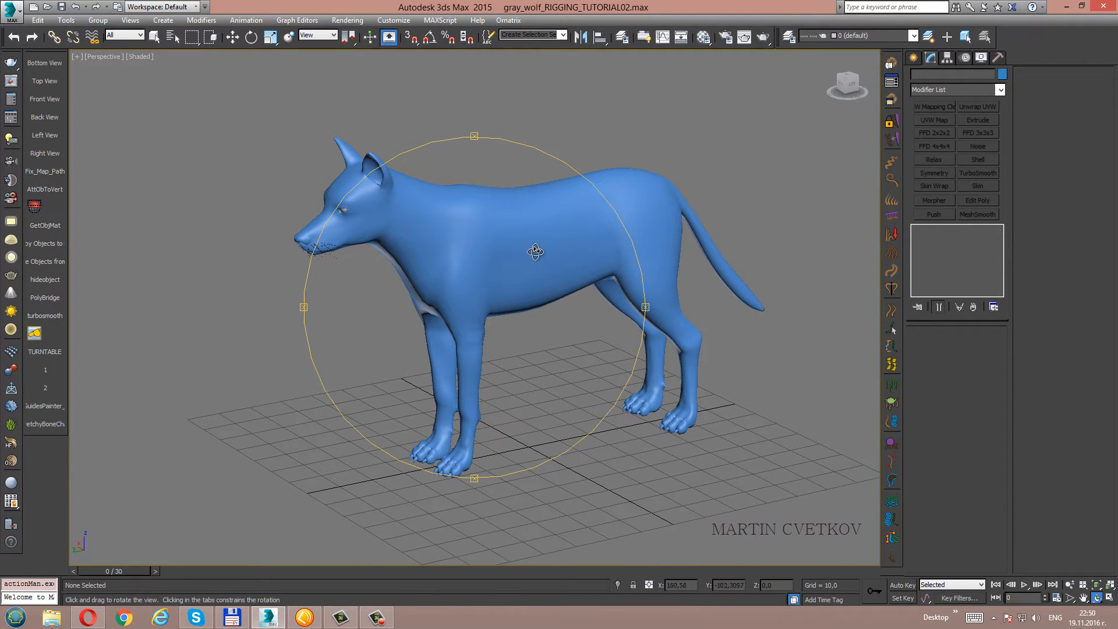
{"action": "scroll", "coordinate": [539, 252], "scroll_direction": "up", "scroll_amount": 3}
{"action": "scroll", "coordinate": [541, 250], "scroll_direction": "down", "scroll_amount": 3}
{"action": "left_click_drag", "start_coordinate": [554, 239], "coordinate": [509, 250]}
{"action": "scroll", "coordinate": [513, 260], "scroll_direction": "up", "scroll_amount": 3}
{"action": "scroll", "coordinate": [514, 254], "scroll_direction": "down", "scroll_amount": 3}
{"action": "key", "text": "q"}
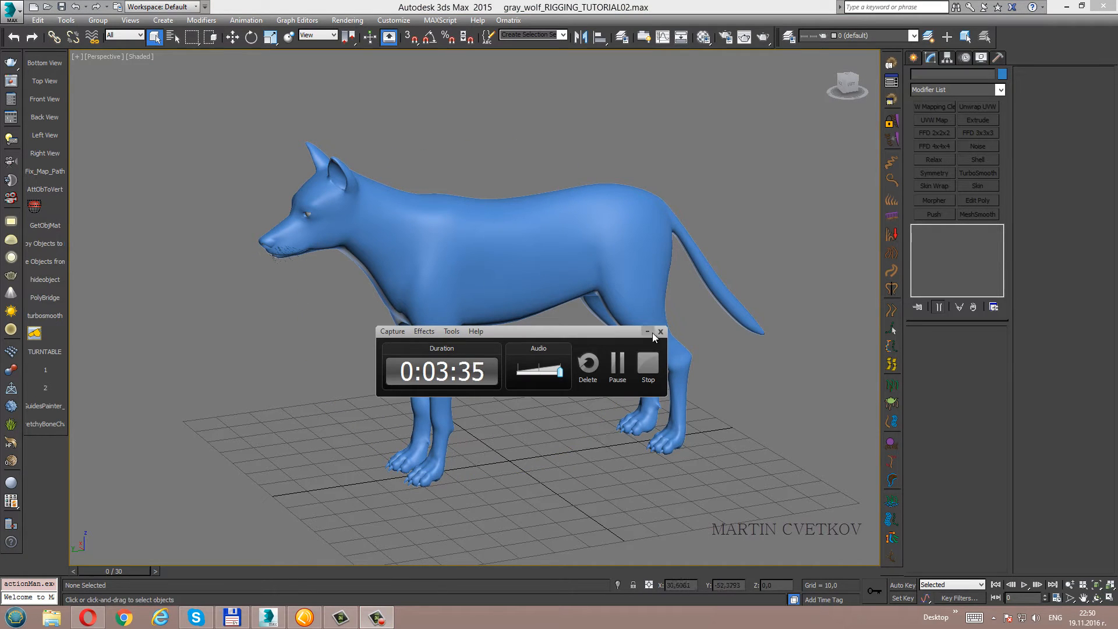
{"action": "left_click", "coordinate": [646, 331]}
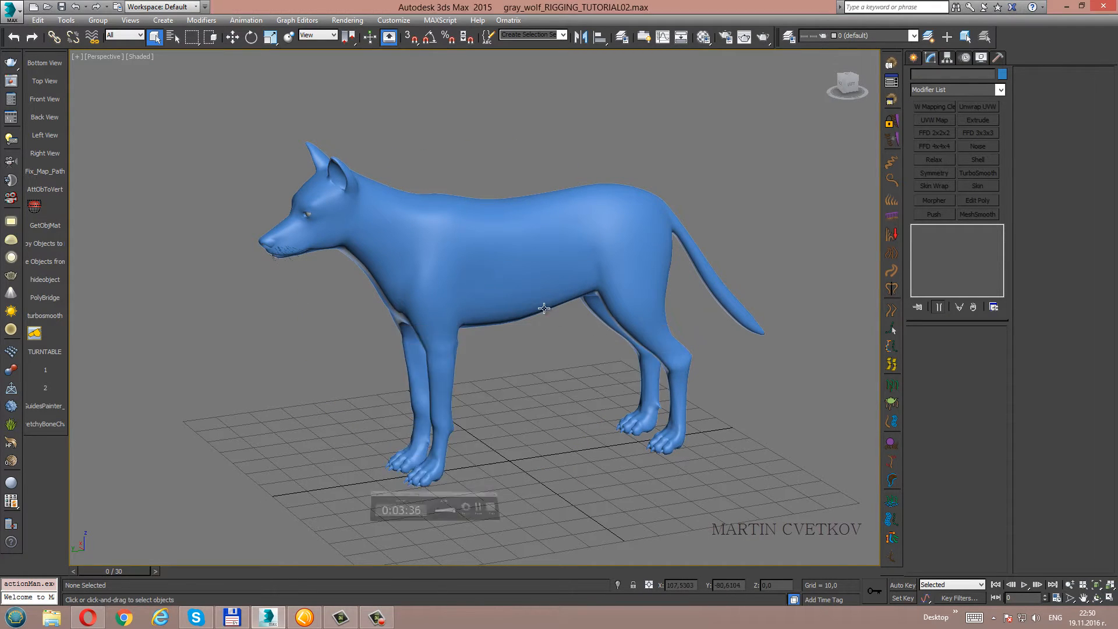
{"action": "middle_click_drag", "start_coordinate": [513, 260], "coordinate": [489, 247], "text": "alt"}
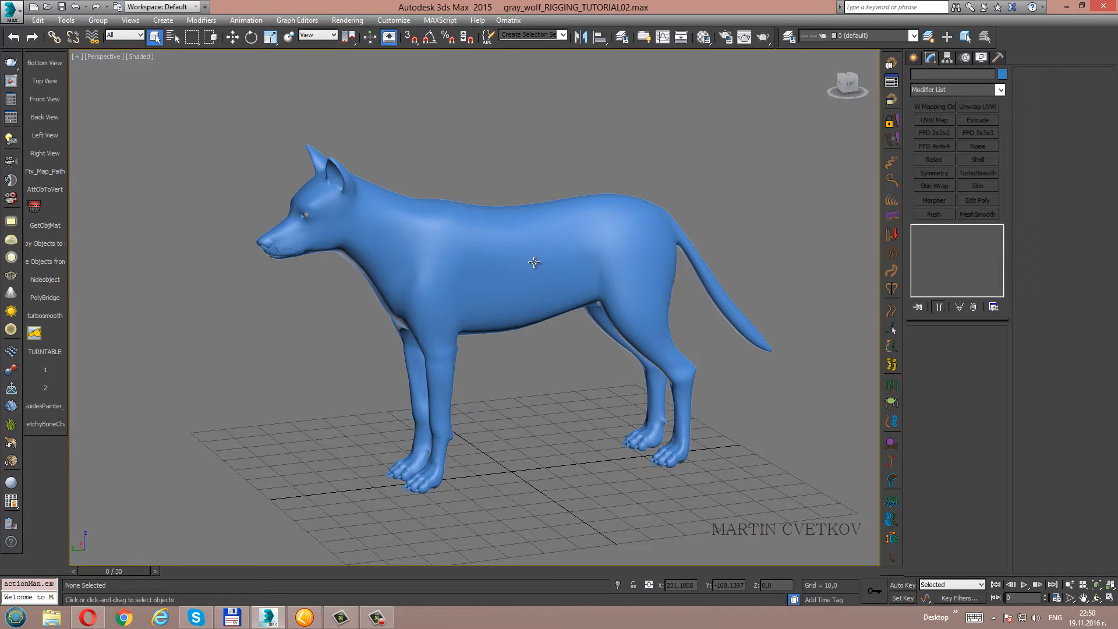
{"action": "key", "text": "ctrl+r"}
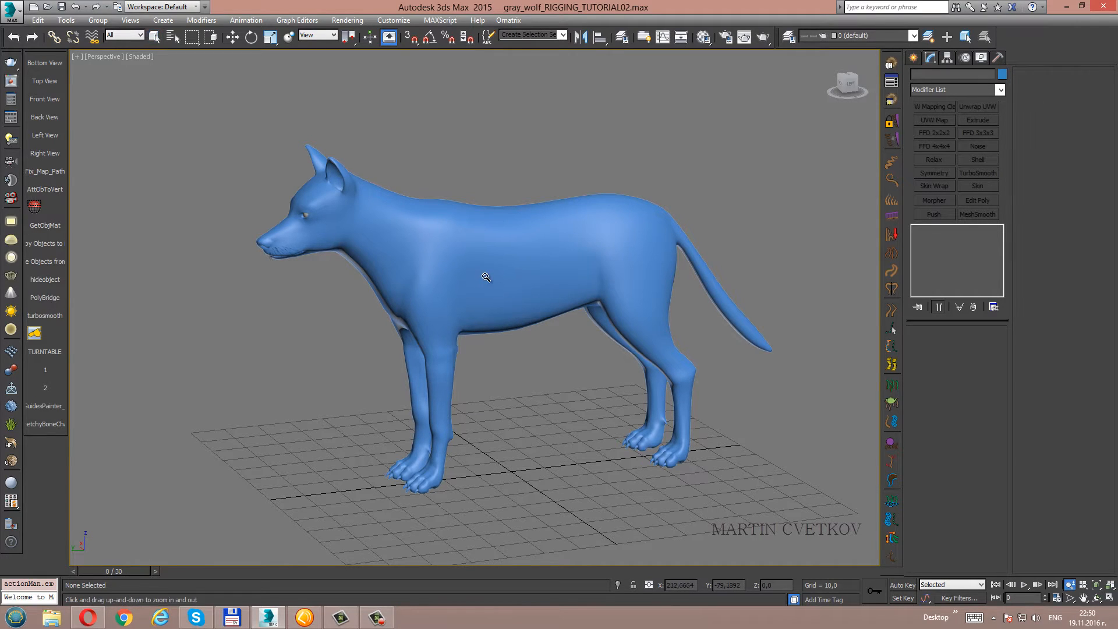
{"action": "scroll", "coordinate": [487, 273], "scroll_direction": "up", "scroll_amount": 3}
{"action": "left_click_drag", "start_coordinate": [464, 274], "coordinate": [513, 260]}
{"action": "right_click", "coordinate": [512, 261]}
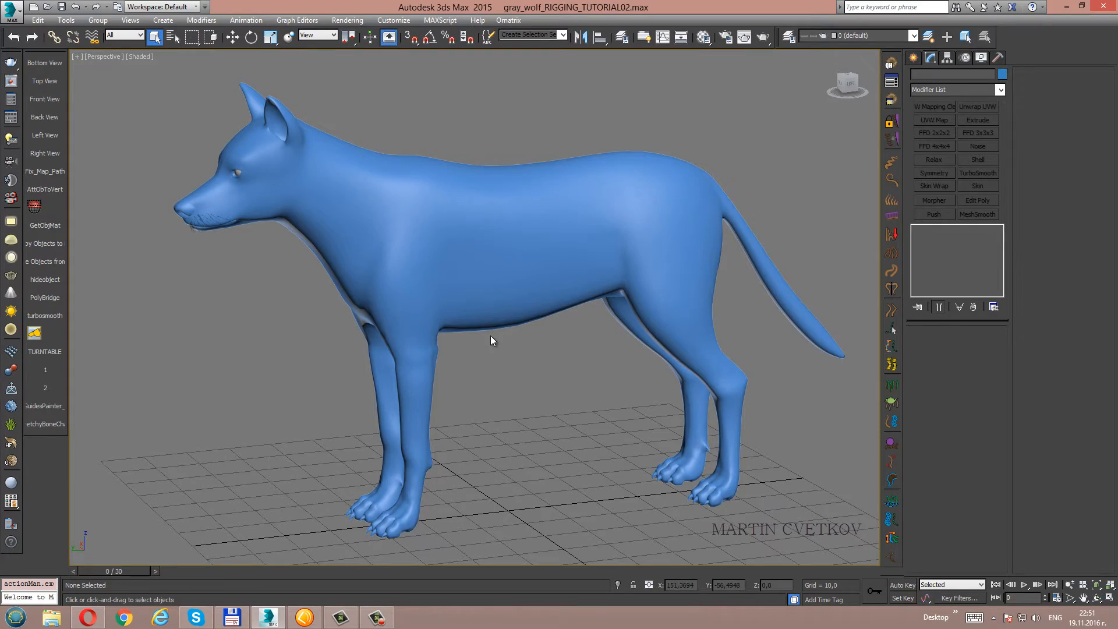
{"action": "key", "text": "ctrl+r"}
{"action": "left_click_drag", "start_coordinate": [445, 294], "coordinate": [482, 244]}
{"action": "right_click", "coordinate": [486, 248]}
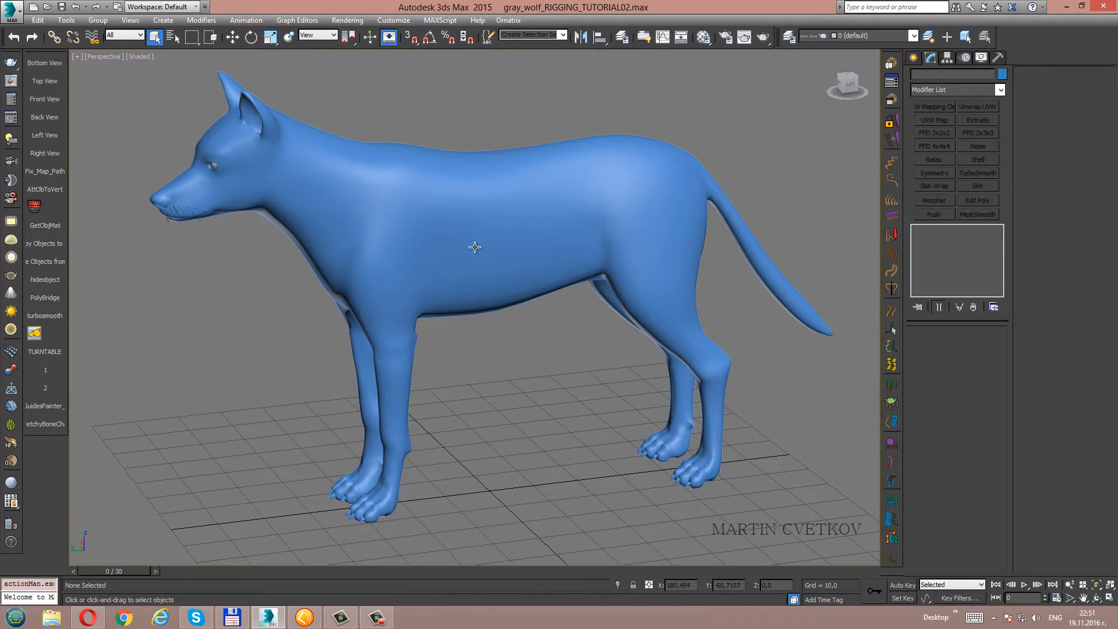
{"action": "middle_click_drag", "start_coordinate": [478, 258], "coordinate": [487, 238]}
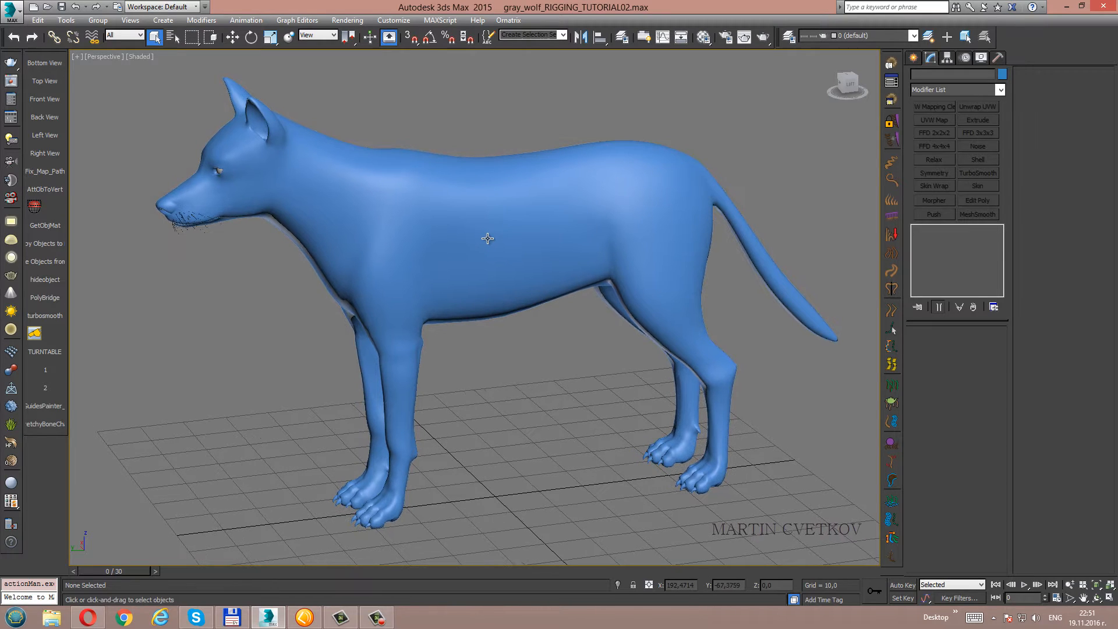
{"action": "key", "text": "ctrl+r"}
{"action": "mouse_move", "coordinate": [459, 257]}
{"action": "left_mouse_down"}
{"action": "mouse_move", "coordinate": [444, 265]}
{"action": "mouse_move", "coordinate": [497, 249]}
{"action": "mouse_move", "coordinate": [474, 265]}
{"action": "mouse_move", "coordinate": [457, 261]}
{"action": "left_mouse_up"}
{"action": "right_click", "coordinate": [457, 261]}
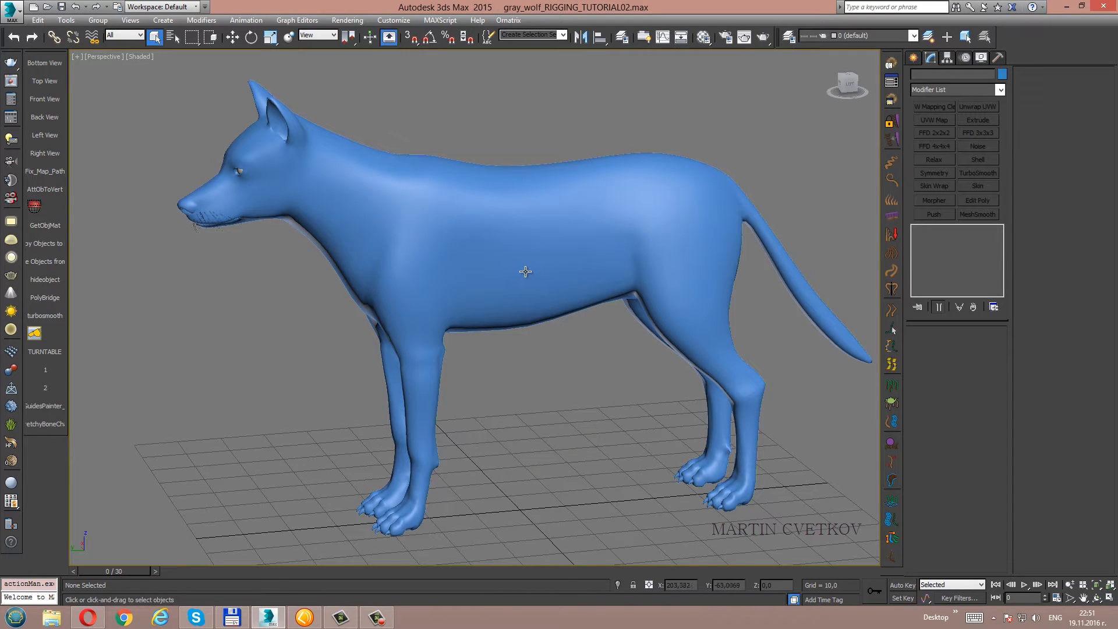
{"action": "key", "text": "ctrl+r"}
{"action": "left_click_drag", "start_coordinate": [455, 262], "coordinate": [509, 266]}
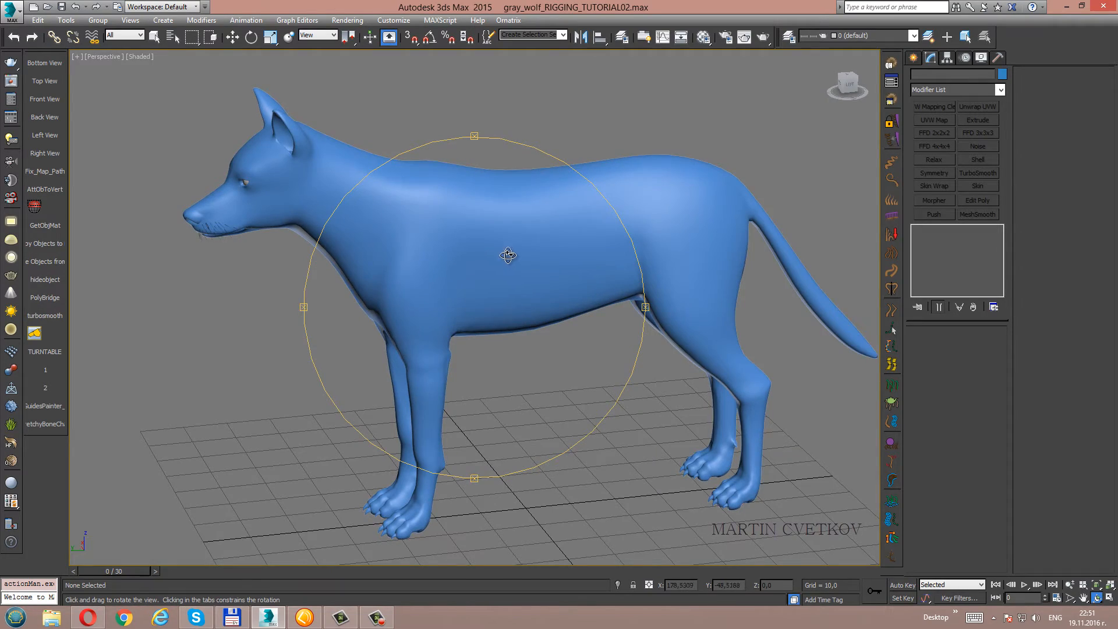
{"action": "left_click_drag", "start_coordinate": [508, 255], "coordinate": [492, 281]}
{"action": "right_click", "coordinate": [499, 275]}
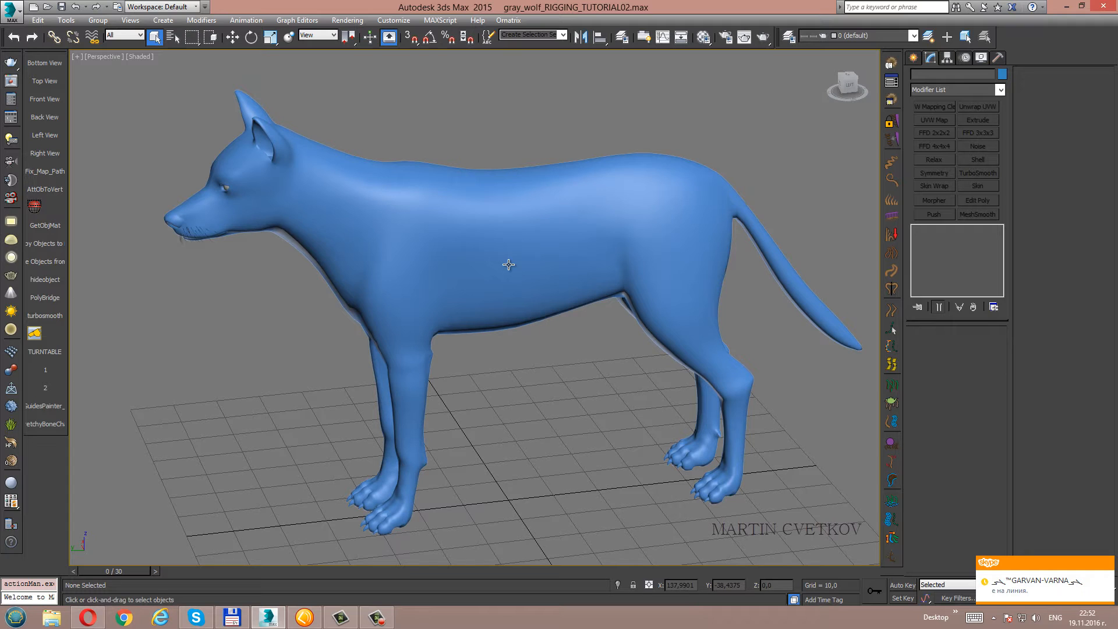
Examine the unrigged wolf model in the perspective view from slightly different side angles.
{"action": "key", "text": "ctrl+r"}
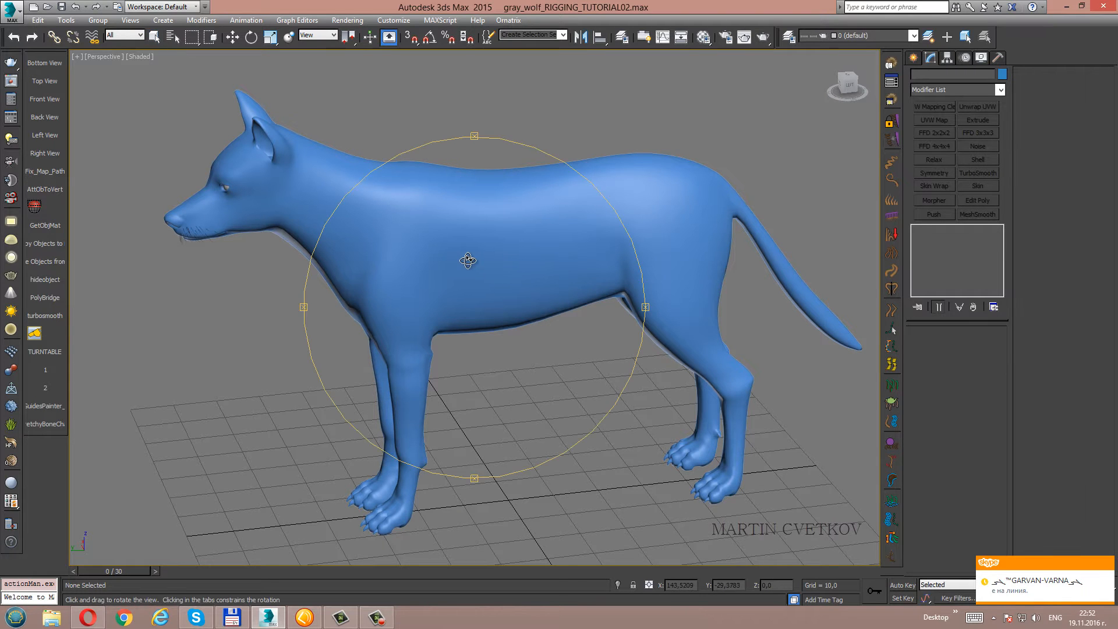
{"action": "left_click_drag", "start_coordinate": [467, 260], "coordinate": [468, 258]}
{"action": "middle_click_drag", "start_coordinate": [488, 261], "coordinate": [494, 260]}
{"action": "mouse_move", "coordinate": [494, 261]}
{"action": "left_mouse_down"}
{"action": "mouse_move", "coordinate": [484, 267]}
{"action": "mouse_move", "coordinate": [508, 278]}
{"action": "mouse_move", "coordinate": [492, 269]}
{"action": "mouse_move", "coordinate": [522, 250]}
{"action": "mouse_move", "coordinate": [507, 250]}
{"action": "mouse_move", "coordinate": [510, 264]}
{"action": "mouse_move", "coordinate": [509, 252]}
{"action": "mouse_move", "coordinate": [499, 262]}
{"action": "mouse_move", "coordinate": [540, 251]}
{"action": "mouse_move", "coordinate": [492, 257]}
{"action": "mouse_move", "coordinate": [496, 307]}
{"action": "mouse_move", "coordinate": [477, 265]}
{"action": "left_mouse_up"}
{"action": "right_click", "coordinate": [499, 271]}
{"action": "key", "text": "ctrl+r"}
{"action": "right_click", "coordinate": [497, 263]}
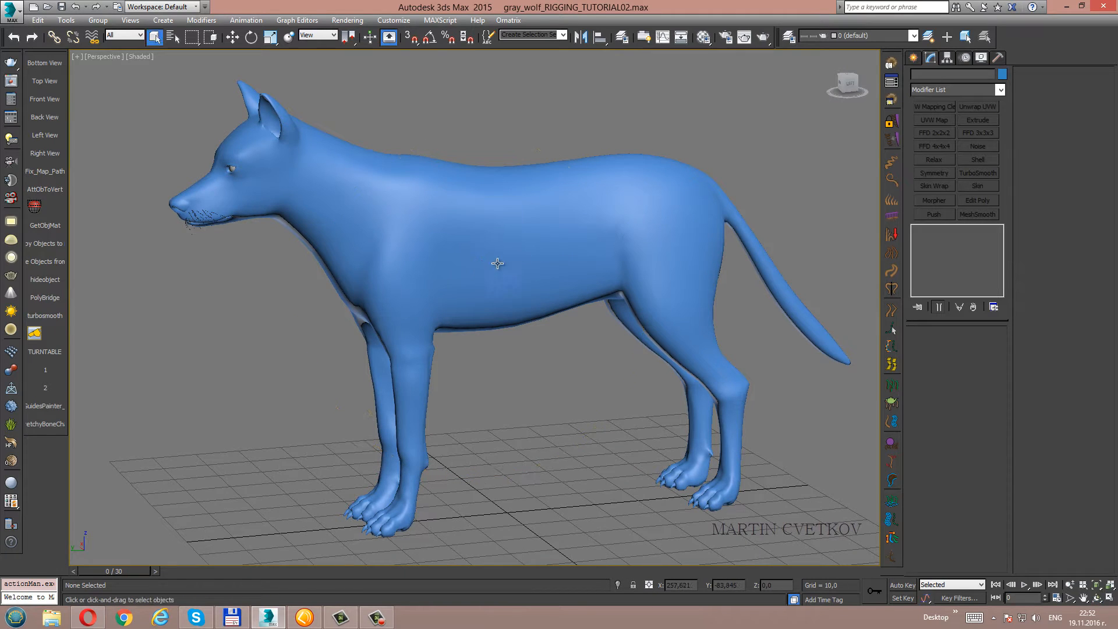
{"action": "middle_click_drag", "start_coordinate": [502, 259], "coordinate": [494, 259], "text": "alt"}
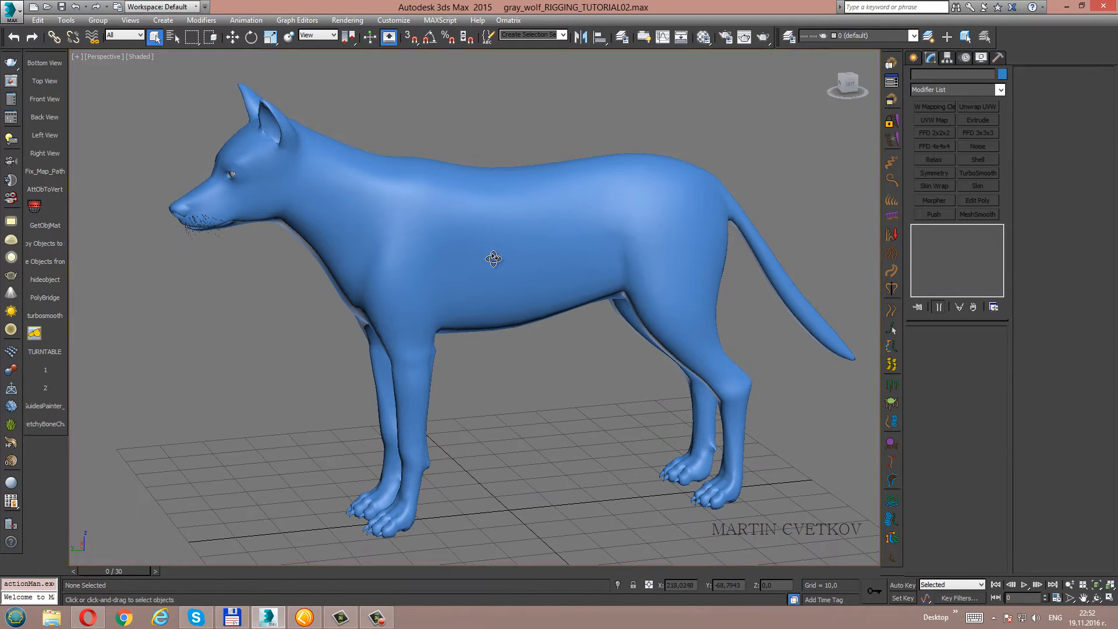
{"action": "left_click", "coordinate": [520, 257]}
{"action": "key", "text": "ctrl+r"}
{"action": "mouse_move", "coordinate": [519, 257]}
{"action": "left_mouse_down"}
{"action": "mouse_move", "coordinate": [487, 257]}
{"action": "mouse_move", "coordinate": [512, 252]}
{"action": "mouse_move", "coordinate": [494, 269]}
{"action": "mouse_move", "coordinate": [518, 256]}
{"action": "left_mouse_up"}
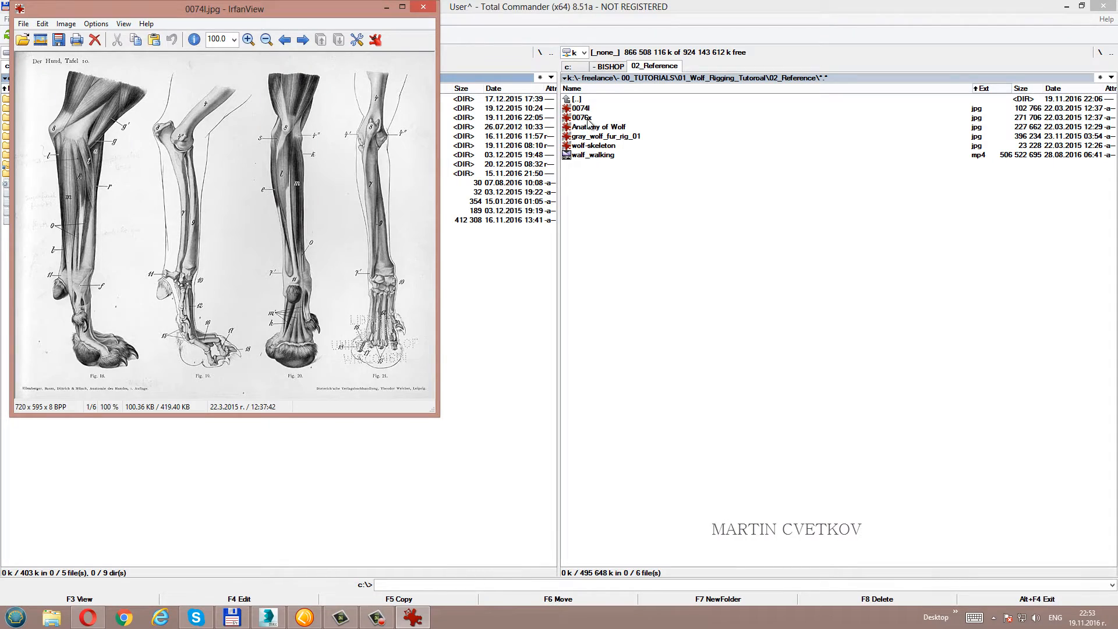
View the reference images 0076x and Anatomy of Wolf from the 02_Reference folder, closing the Anatomy of Wolf image.
{"action": "double_click", "coordinate": [582, 118]}
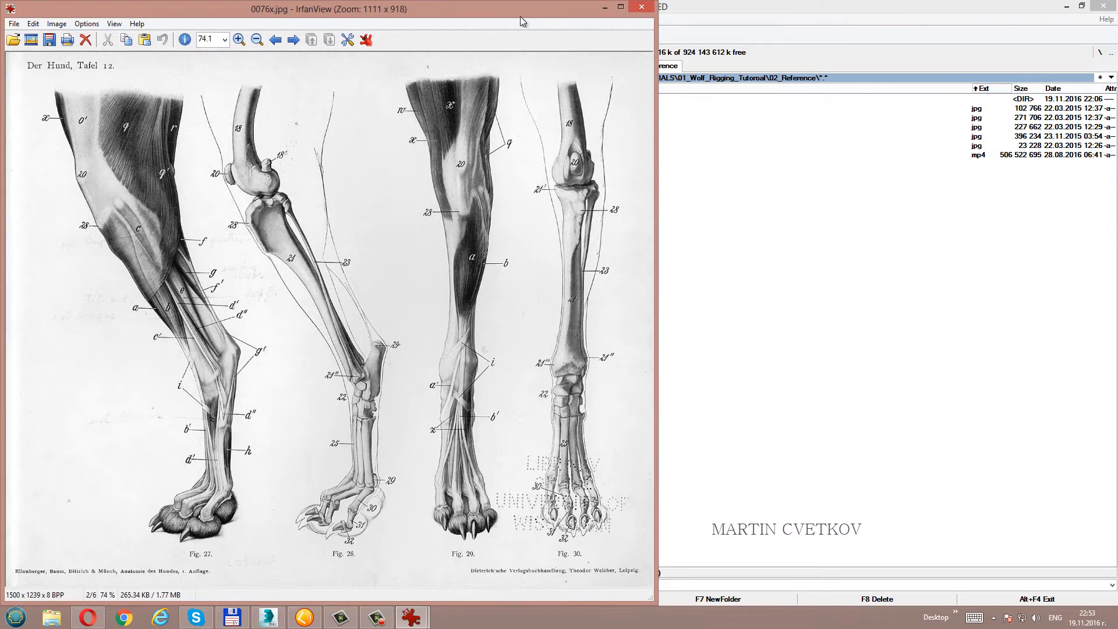
{"action": "left_click_drag", "start_coordinate": [519, 16], "coordinate": [405, 46]}
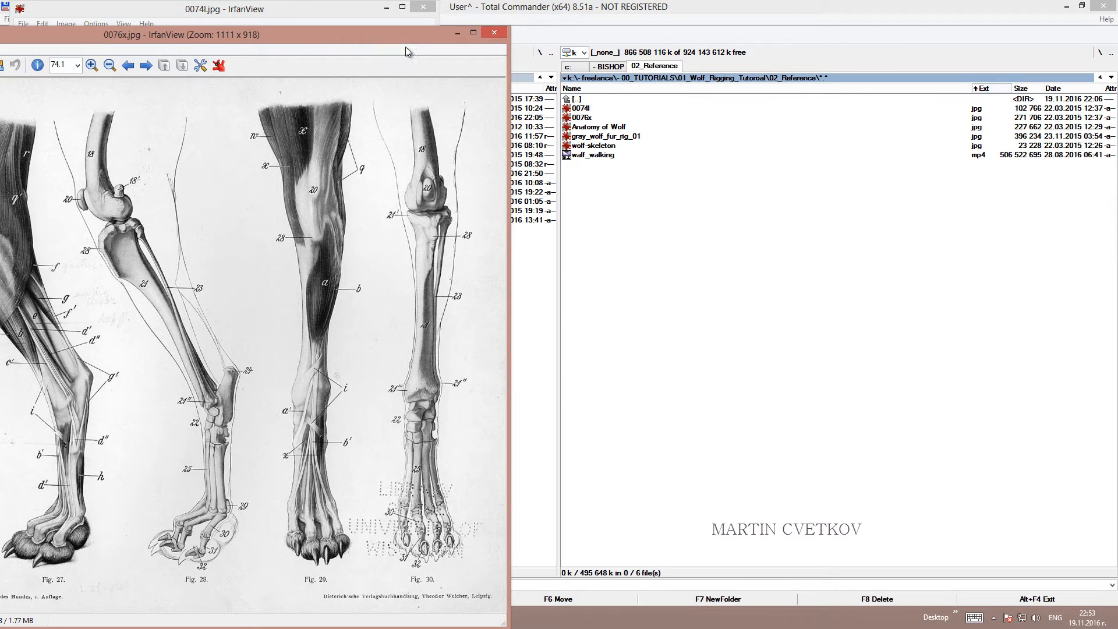
{"action": "double_click", "coordinate": [605, 127]}
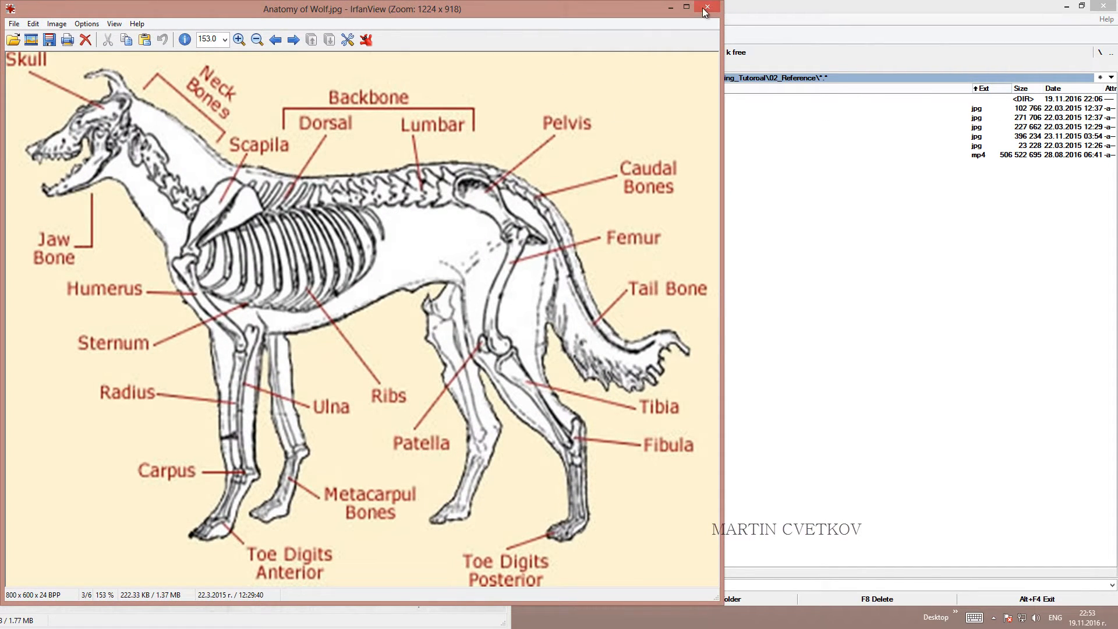
{"action": "left_click", "coordinate": [707, 7]}
View the reference image gray_wolf_fur_rig_01 and minimize its window.
{"action": "double_click", "coordinate": [605, 136]}
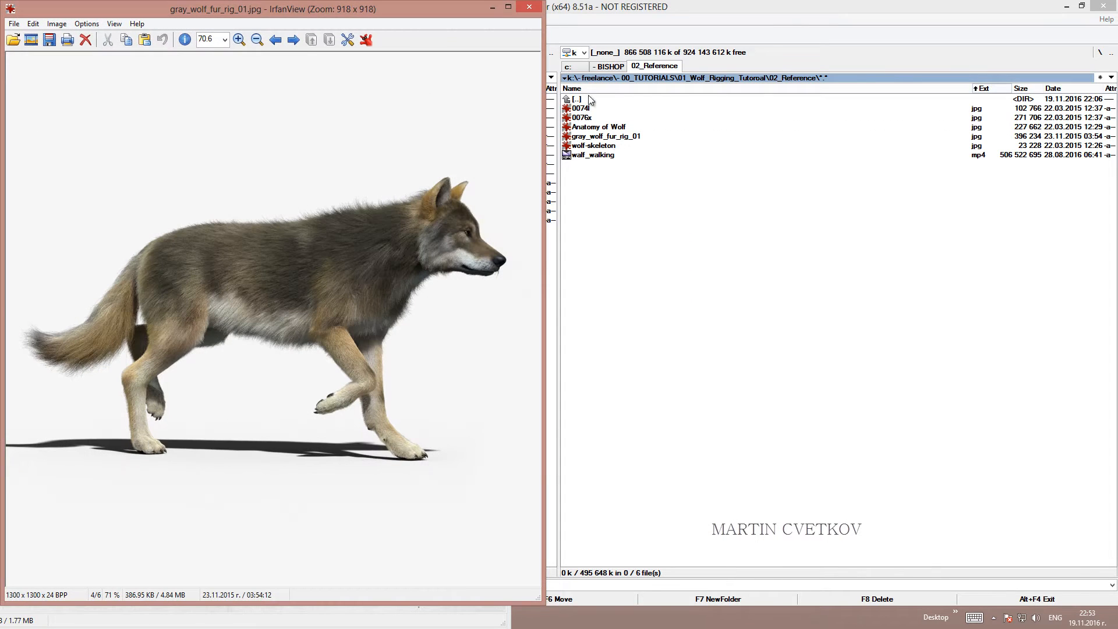
{"action": "left_click_drag", "start_coordinate": [443, 5], "coordinate": [726, 5]}
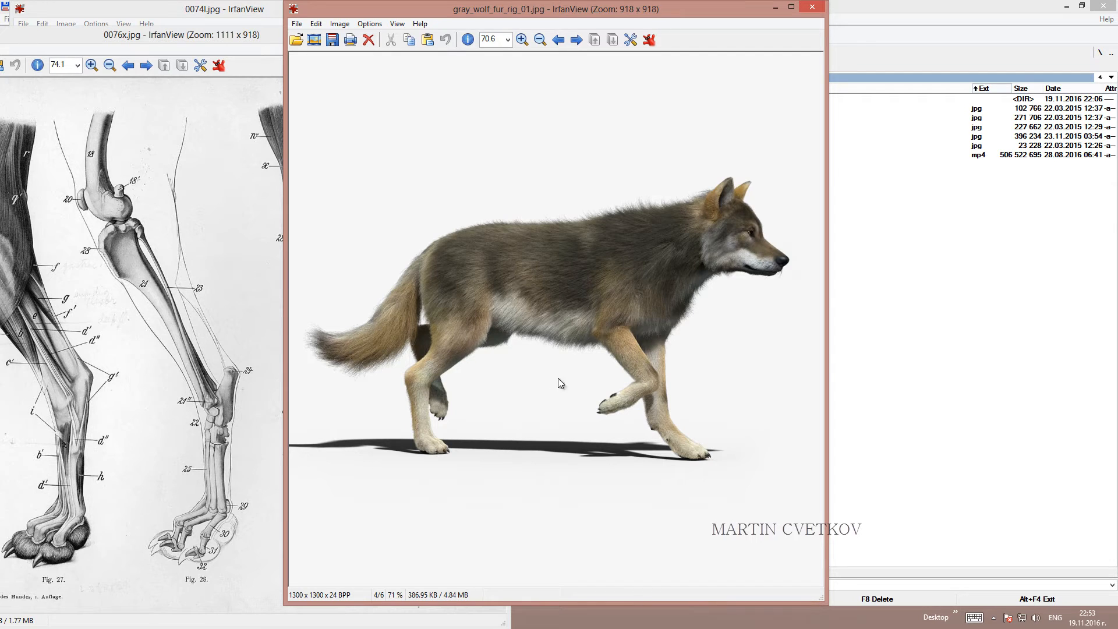
{"action": "left_click", "coordinate": [776, 7]}
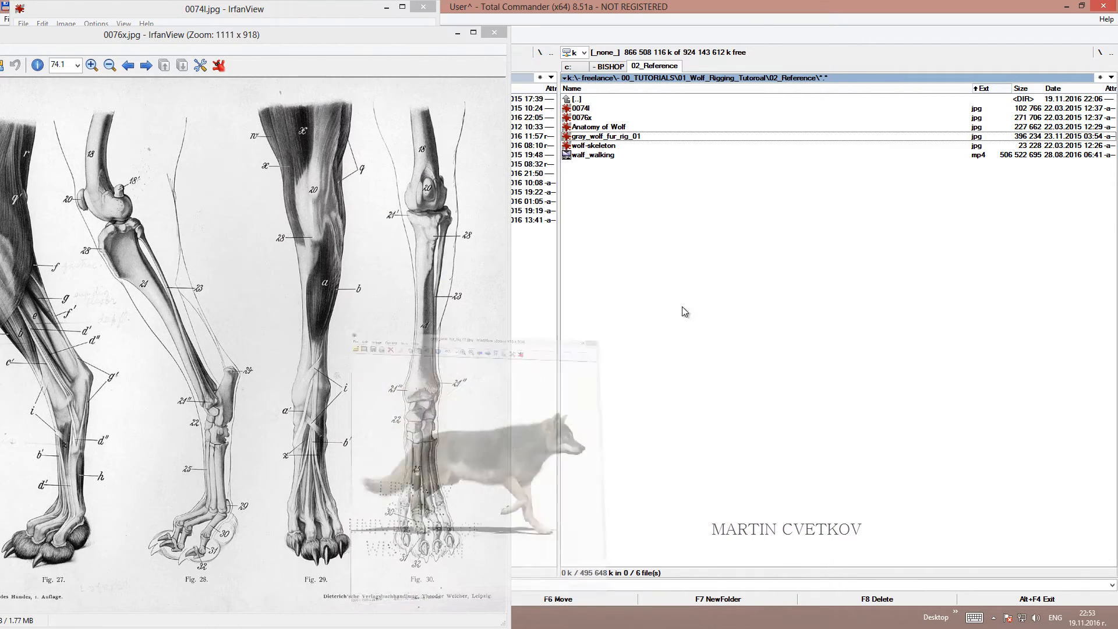
Open the reference image wolf-skeleton at its original size, enlarge it to about 161 %, and study the labelled skeleton.
{"action": "double_click", "coordinate": [547, 145]}
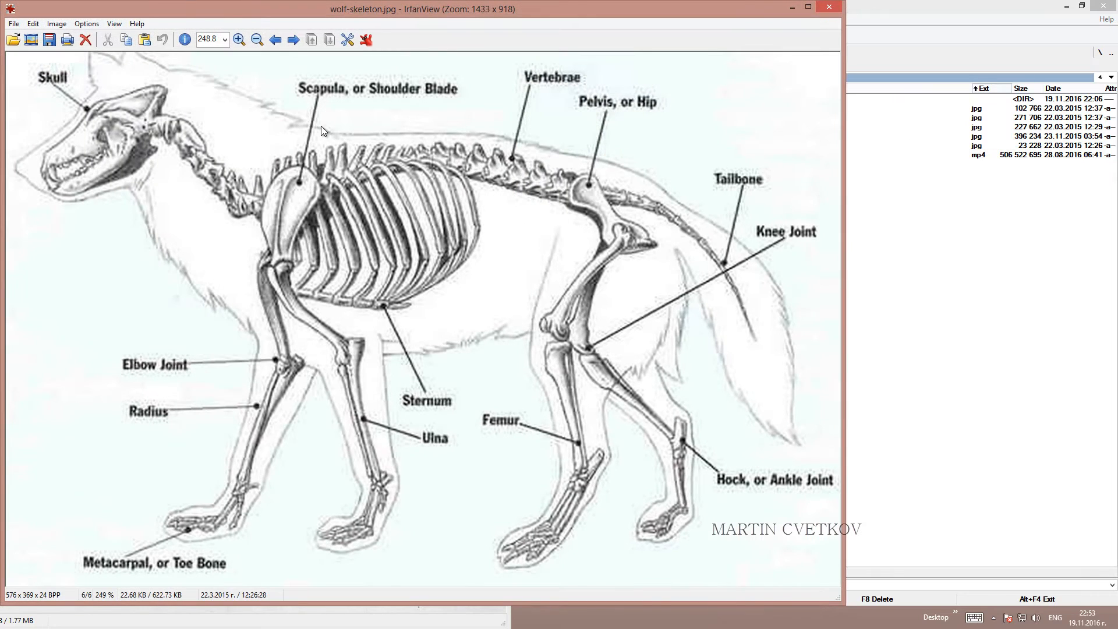
{"action": "key", "text": "ctrl+h"}
{"action": "left_click_drag", "start_coordinate": [198, 10], "coordinate": [525, 135]}
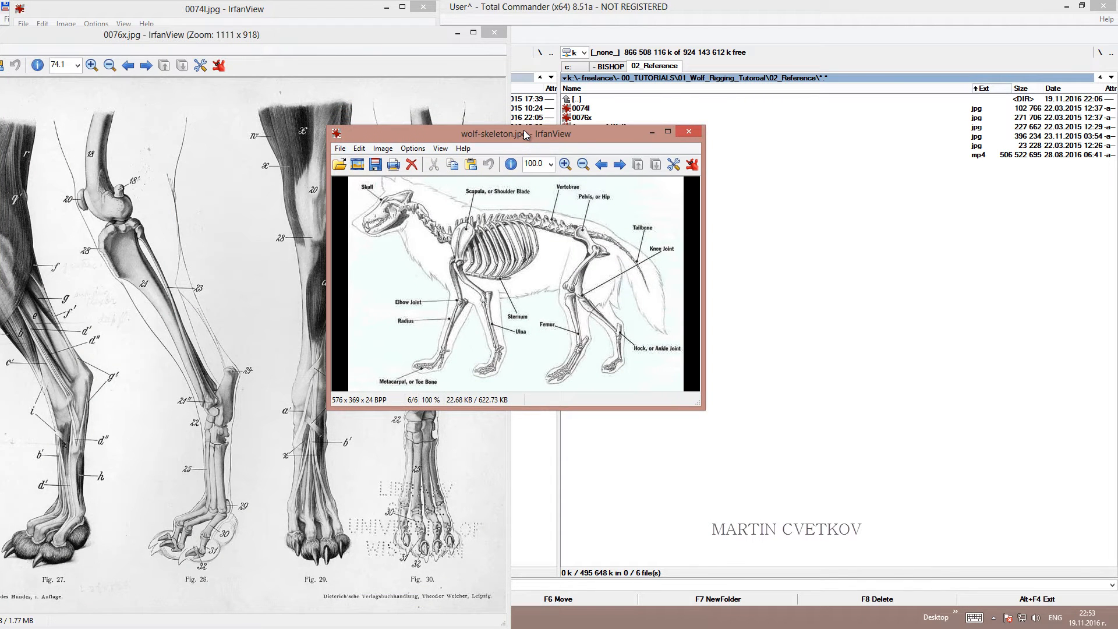
{"action": "key", "text": "plus"}
{"action": "key", "text": "plus"}
{"action": "key", "text": "plus"}
{"action": "key", "text": "plus"}
{"action": "key", "text": "plus"}
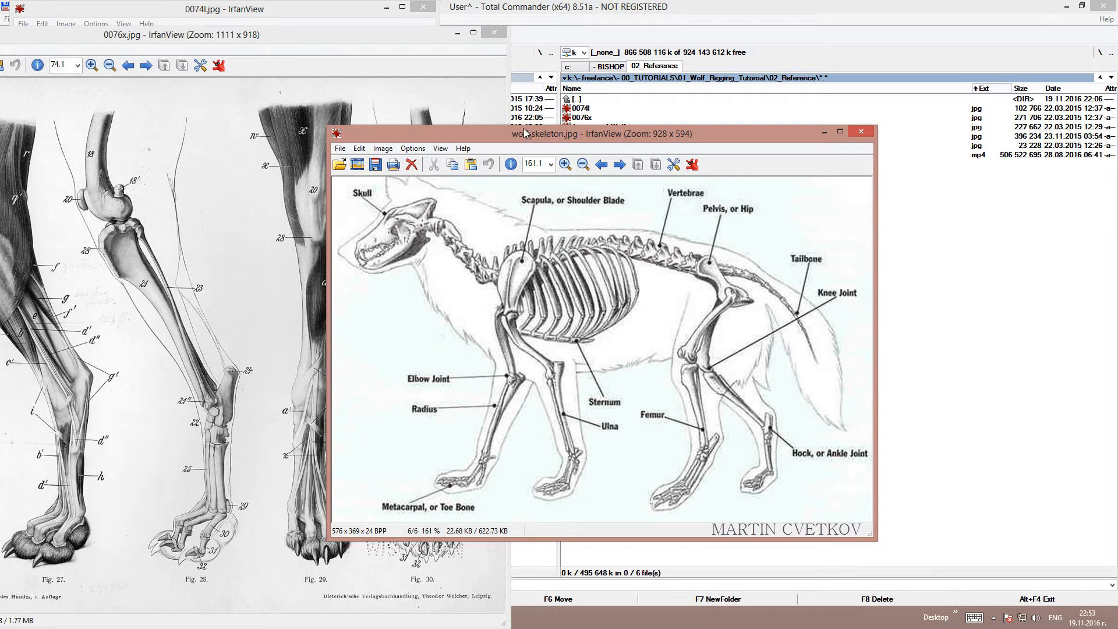
{"action": "mouse_move", "coordinate": [655, 133]}
{"action": "left_mouse_down"}
{"action": "mouse_move", "coordinate": [662, 110]}
{"action": "mouse_move", "coordinate": [644, 114]}
{"action": "mouse_move", "coordinate": [655, 112]}
{"action": "left_mouse_up"}
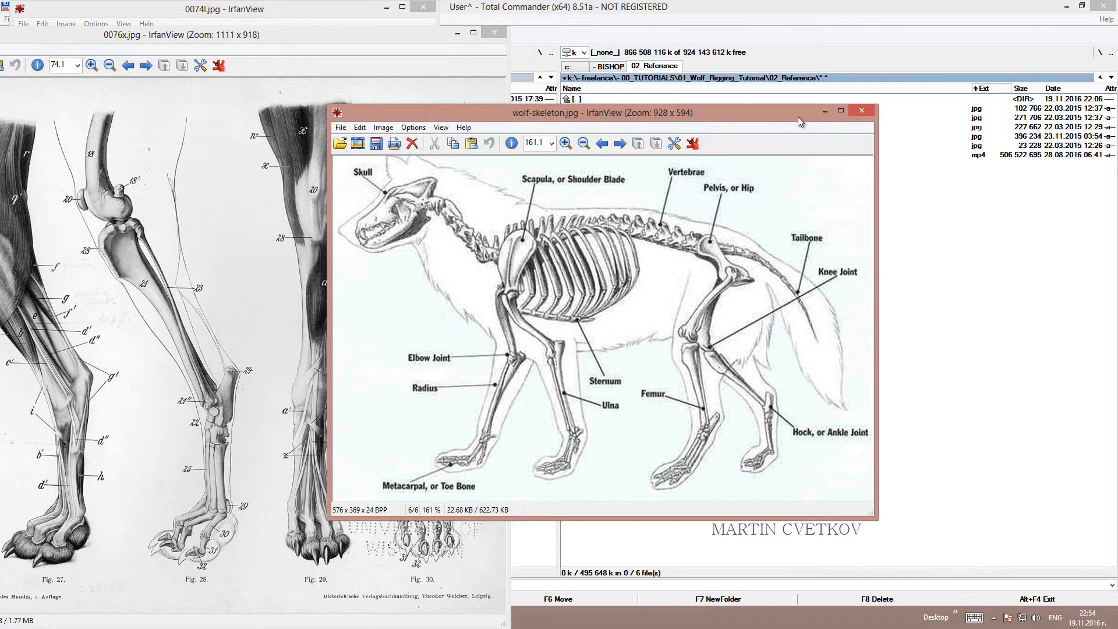
{"action": "left_click_drag", "start_coordinate": [781, 116], "coordinate": [820, 120]}
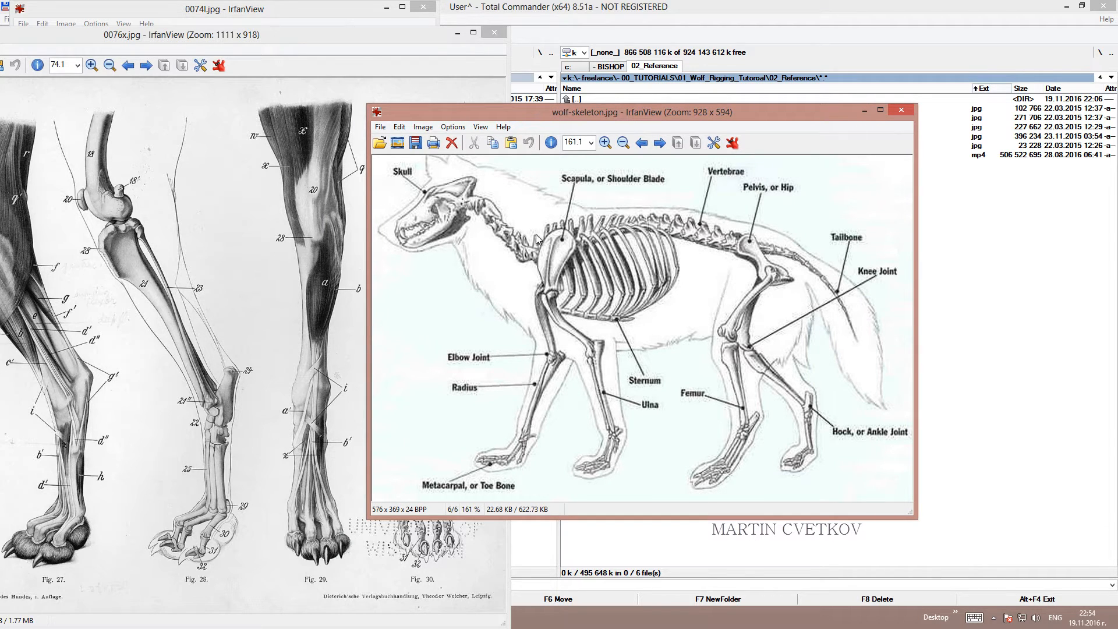
Minimize the remaining reference images and the file manager to return to the wolf scene in 3ds Max.
{"action": "left_click", "coordinate": [866, 113]}
{"action": "left_click", "coordinate": [458, 33]}
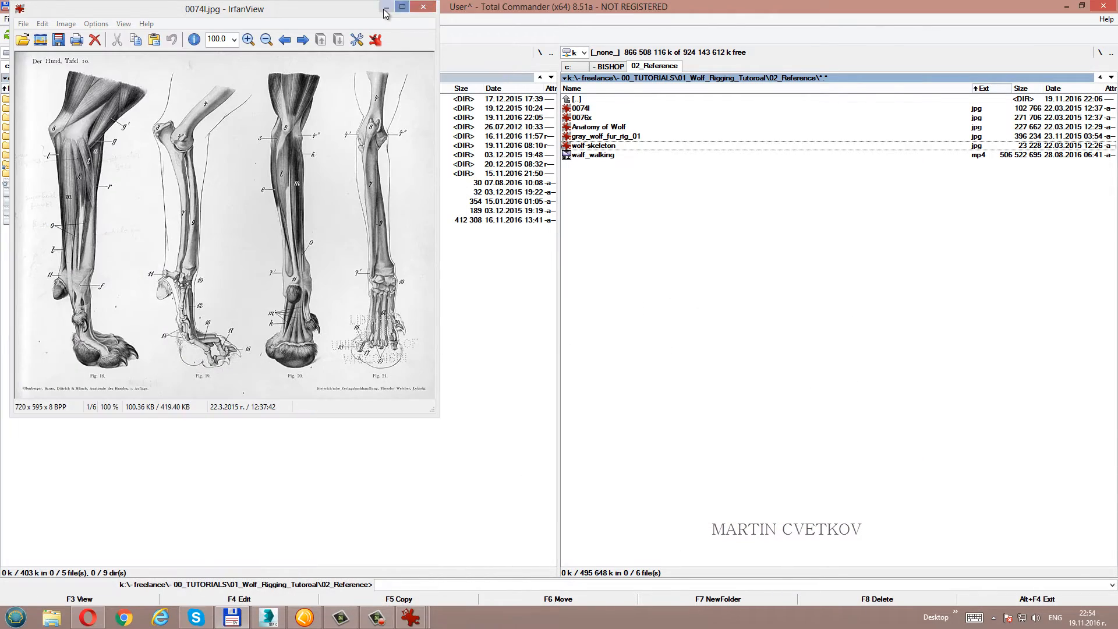
{"action": "left_click", "coordinate": [385, 10]}
{"action": "left_click", "coordinate": [1067, 7]}
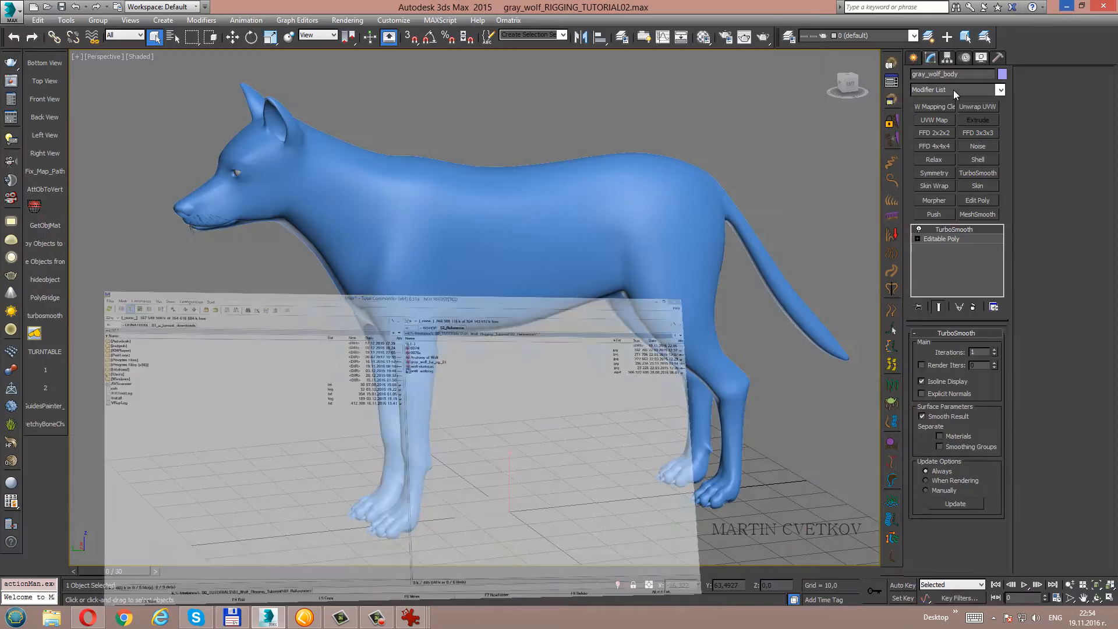
Disable the TurboSmooth modifier on gray_wolf_body and display the model's edged faces.
{"action": "left_click_drag", "start_coordinate": [500, 280], "coordinate": [646, 277]}
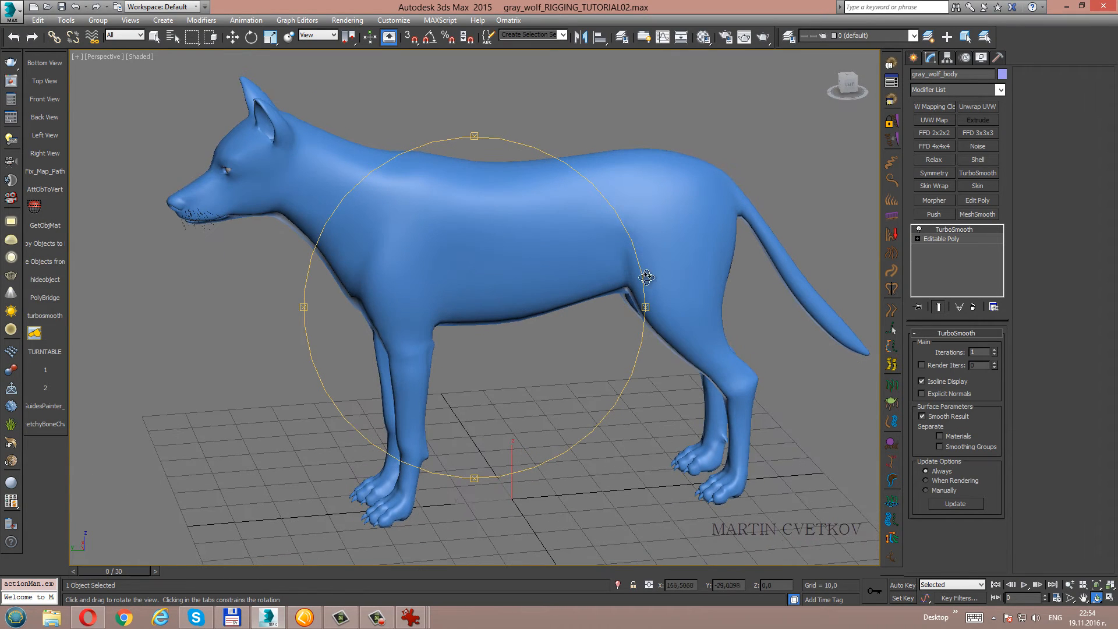
{"action": "left_click", "coordinate": [919, 229]}
{"action": "key", "text": "F4"}
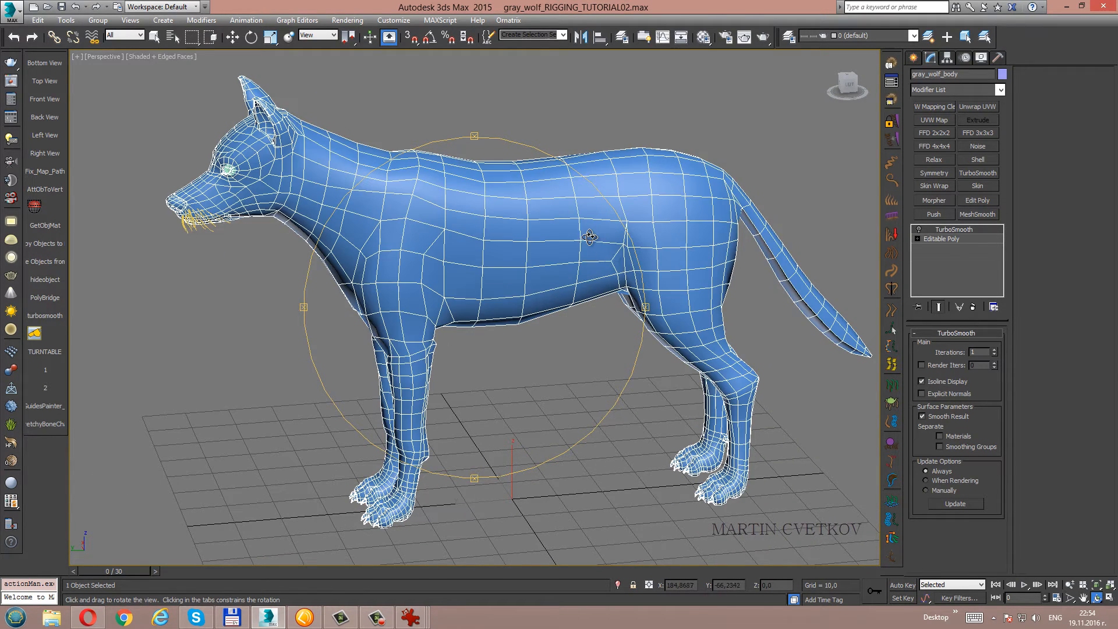
{"action": "key", "text": "Escape"}
{"action": "key", "text": "ctrl+r"}
{"action": "mouse_move", "coordinate": [514, 277]}
{"action": "left_mouse_down"}
{"action": "mouse_move", "coordinate": [505, 272]}
{"action": "mouse_move", "coordinate": [521, 275]}
{"action": "left_mouse_up"}
{"action": "key", "text": "Escape"}
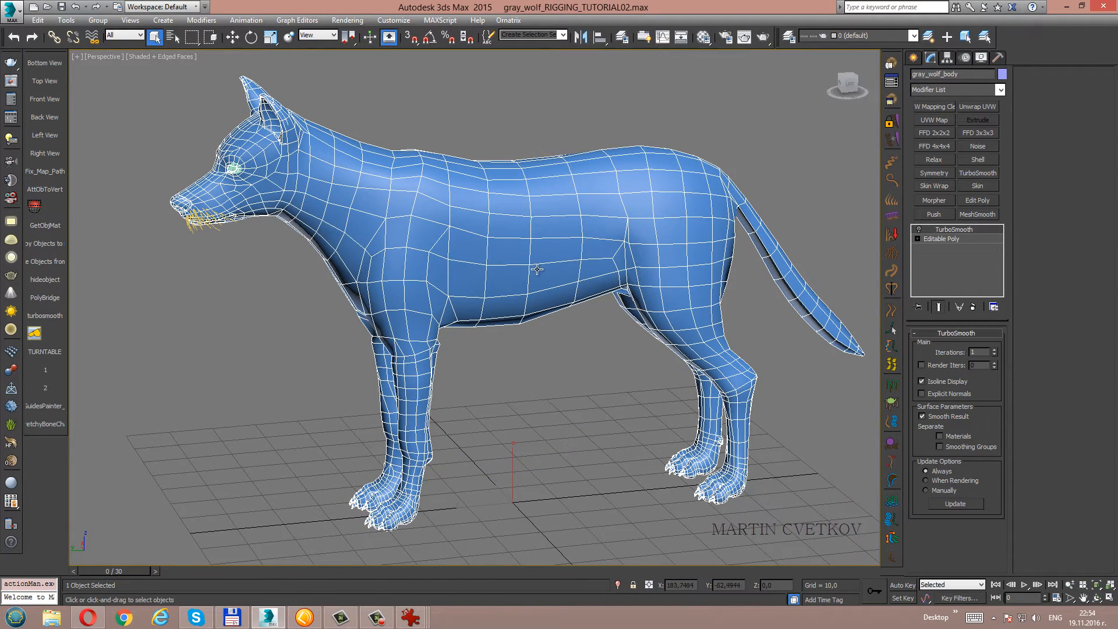
In gray_wolf_body's object properties, turn off Renderable and turn on Show Frozen in Gray.
{"action": "right_click", "coordinate": [615, 243]}
{"action": "left_click", "coordinate": [640, 311]}
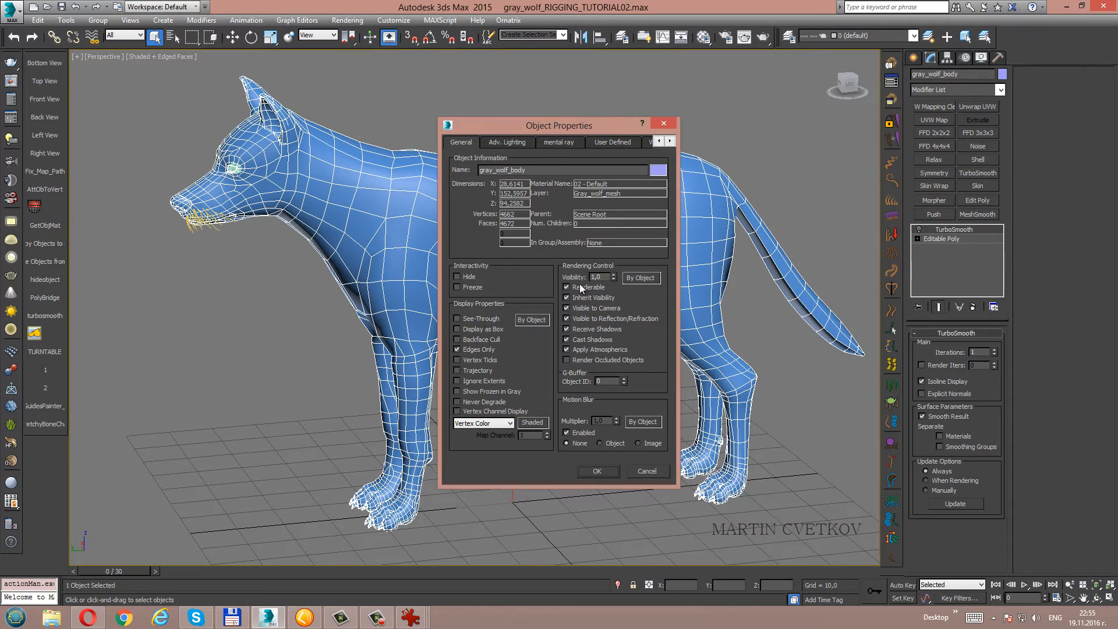
{"action": "left_click", "coordinate": [566, 288]}
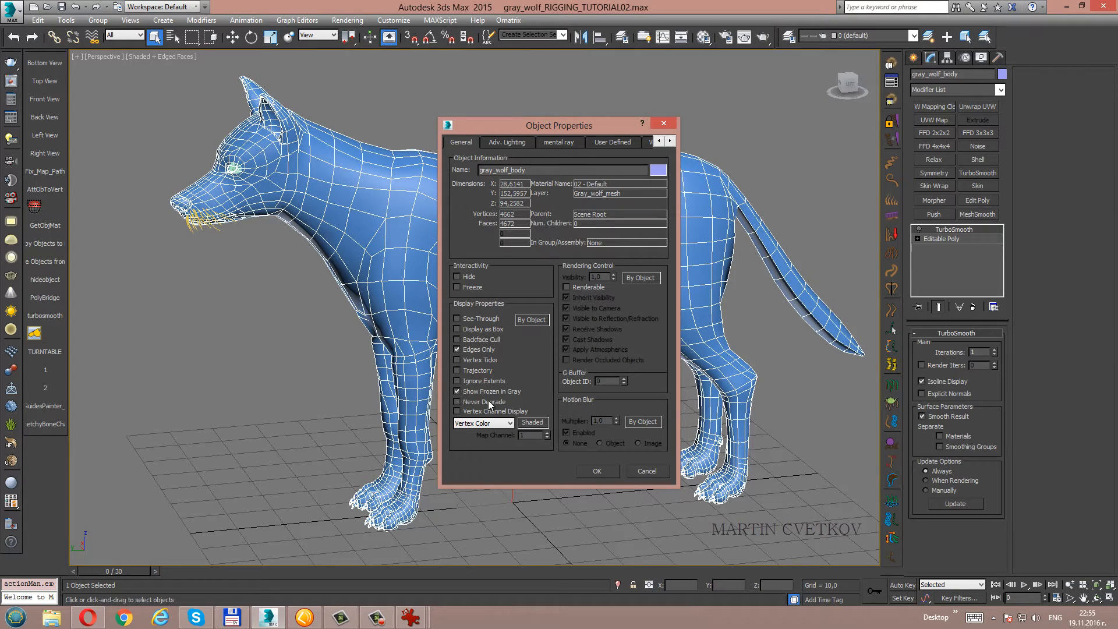
{"action": "left_click", "coordinate": [592, 473]}
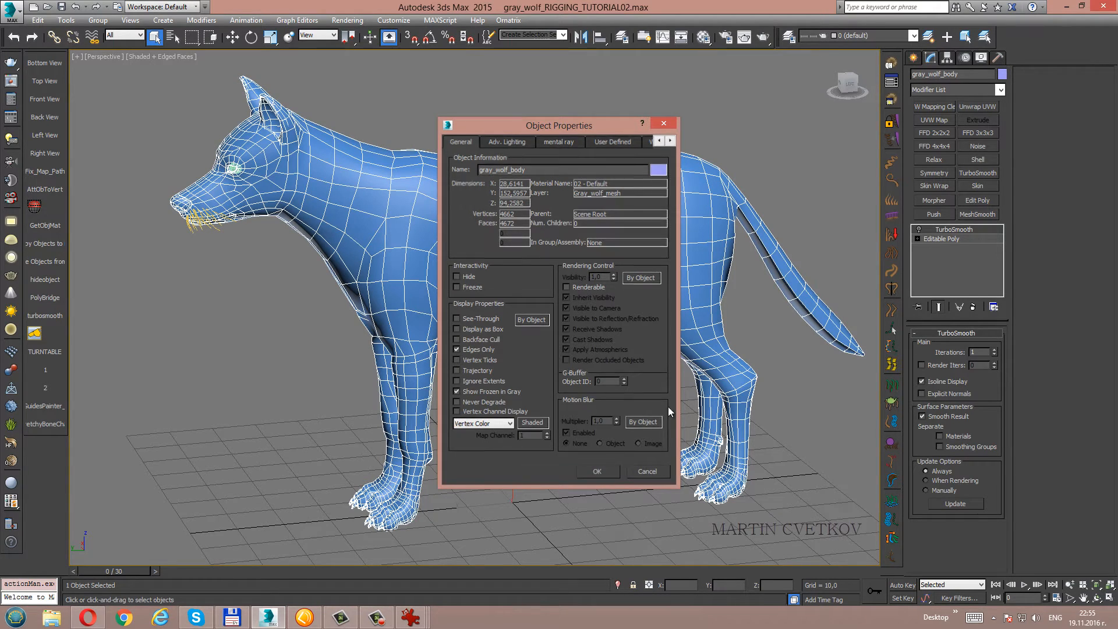
Set the object color of gray_wolf_body to gray from the basic palette.
{"action": "right_click", "coordinate": [603, 239]}
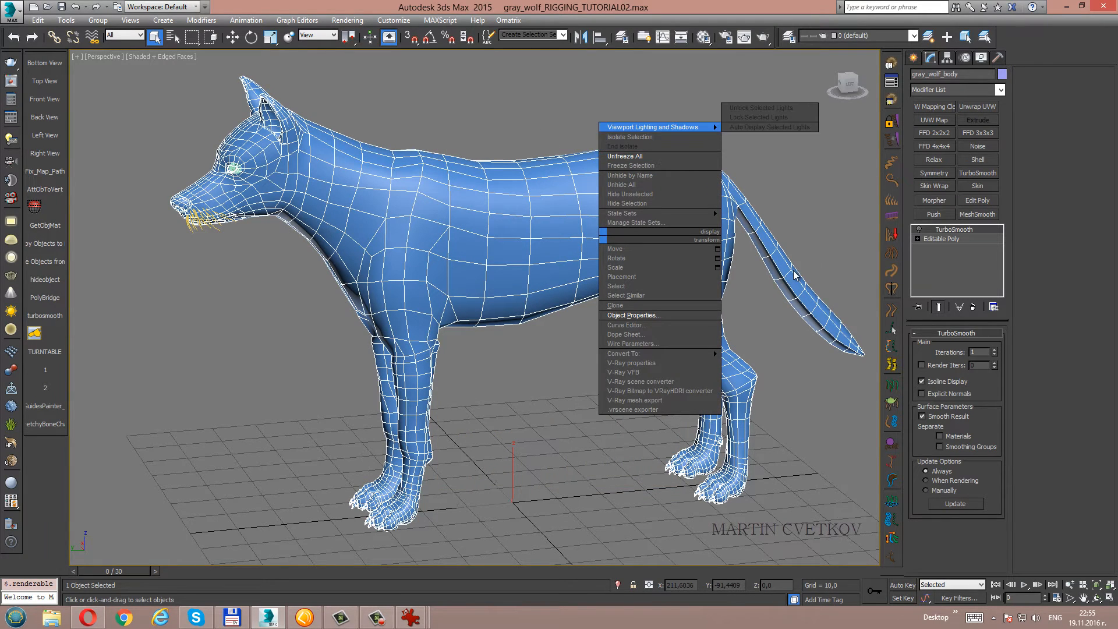
{"action": "left_click", "coordinate": [1003, 75]}
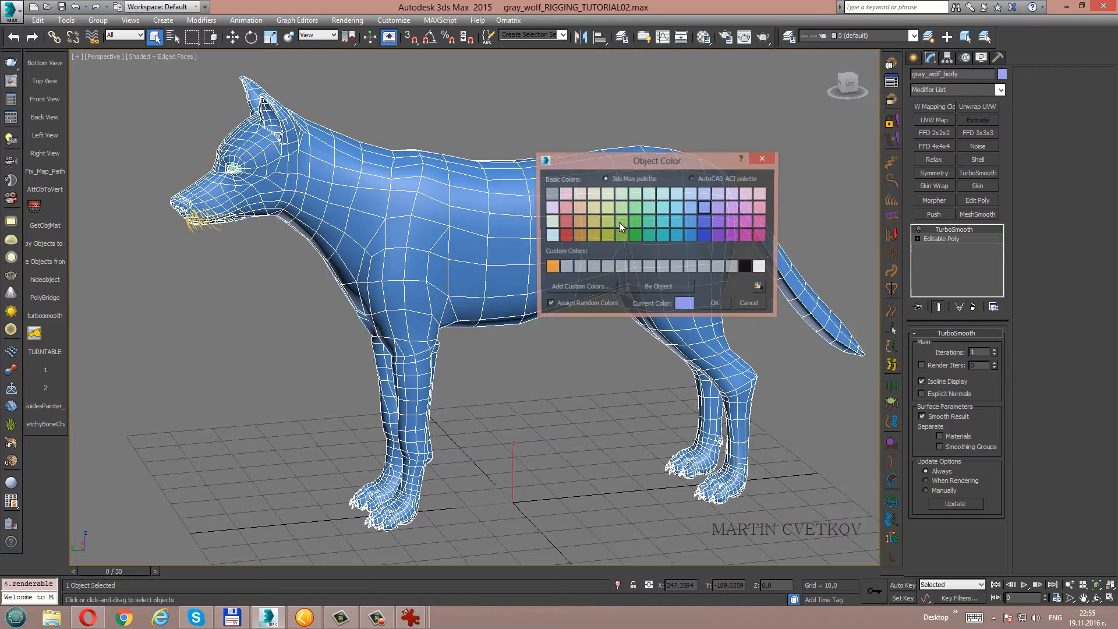
{"action": "left_click", "coordinate": [550, 192]}
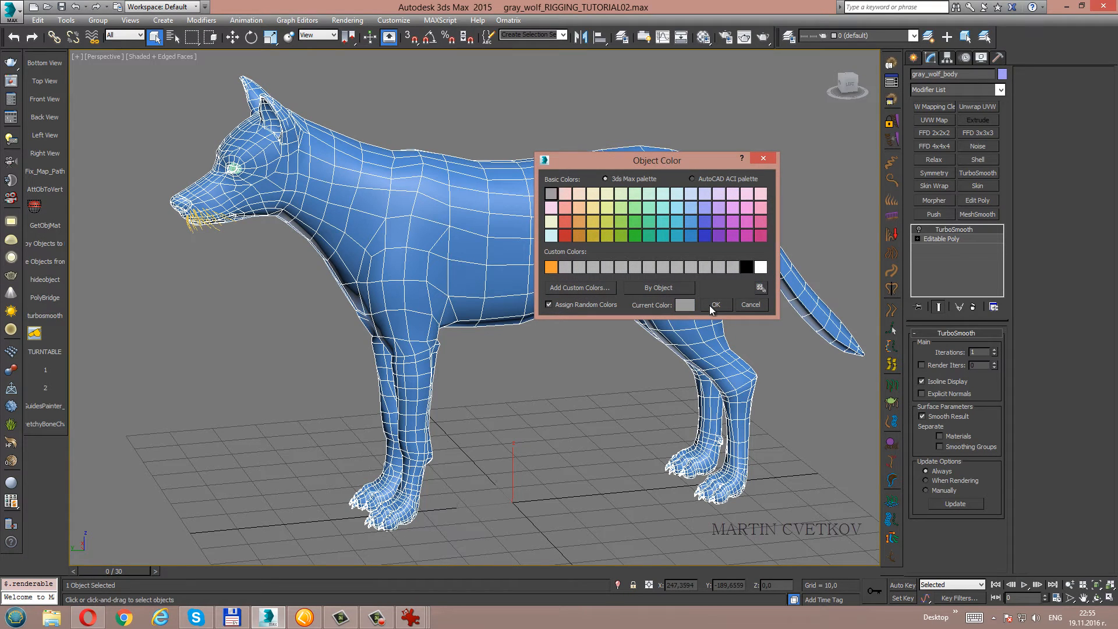
{"action": "left_click", "coordinate": [714, 305]}
{"action": "middle_click_drag", "start_coordinate": [606, 287], "coordinate": [598, 288]}
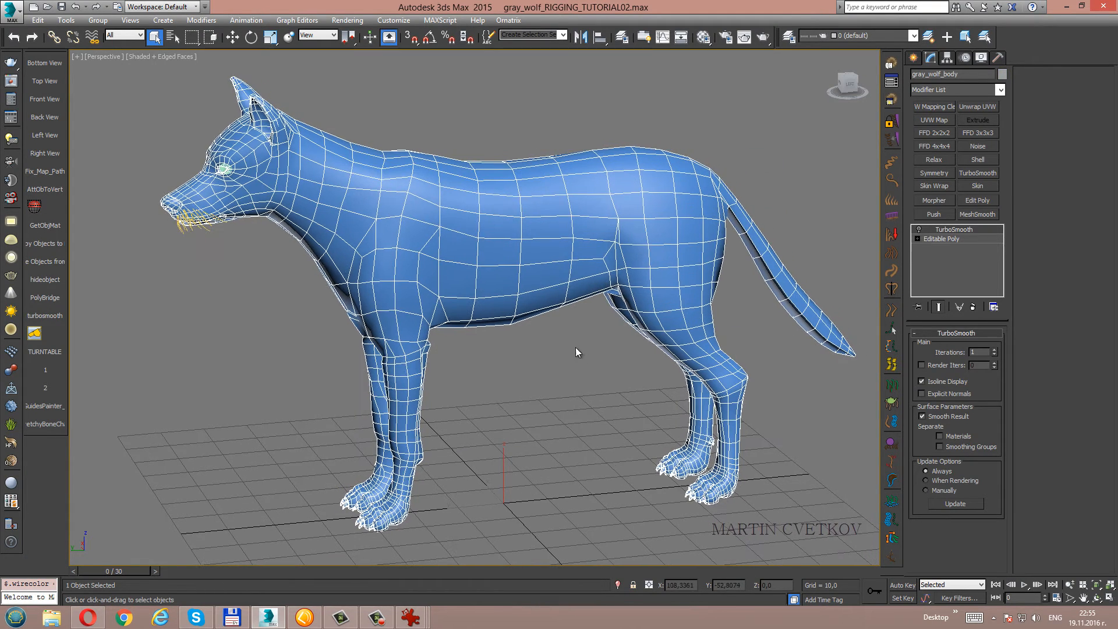
Change the object color of gray_wolf_body to red and deselect it to inspect its wireframe edges.
{"action": "left_click", "coordinate": [515, 349]}
{"action": "left_click", "coordinate": [574, 250]}
{"action": "left_click", "coordinate": [1001, 74]}
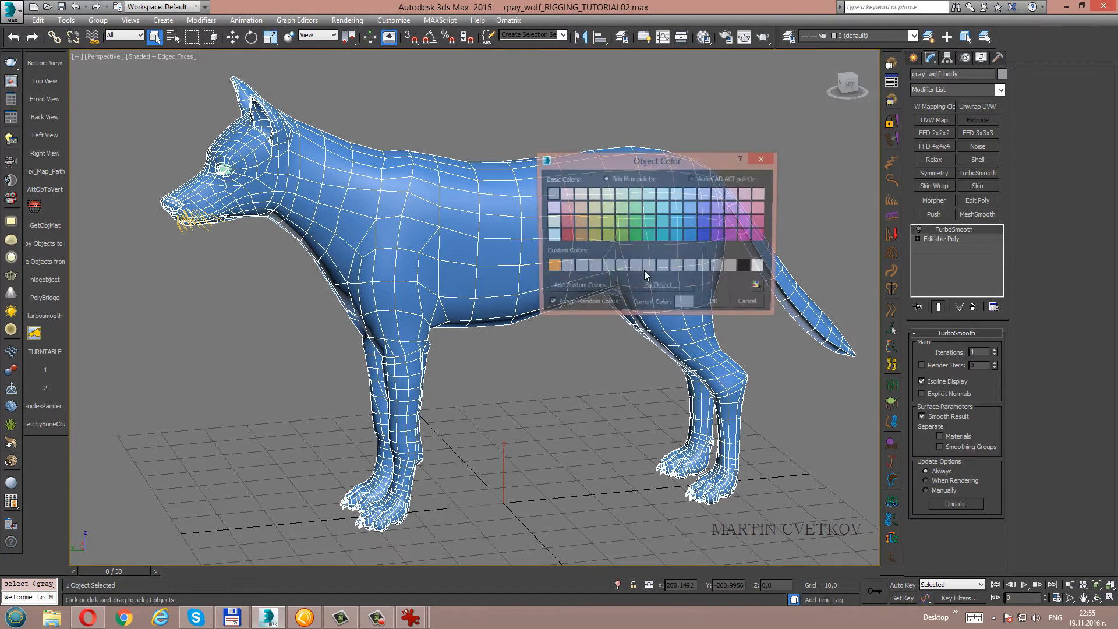
{"action": "left_click", "coordinate": [564, 235]}
{"action": "left_click", "coordinate": [714, 303]}
{"action": "left_click", "coordinate": [470, 437]}
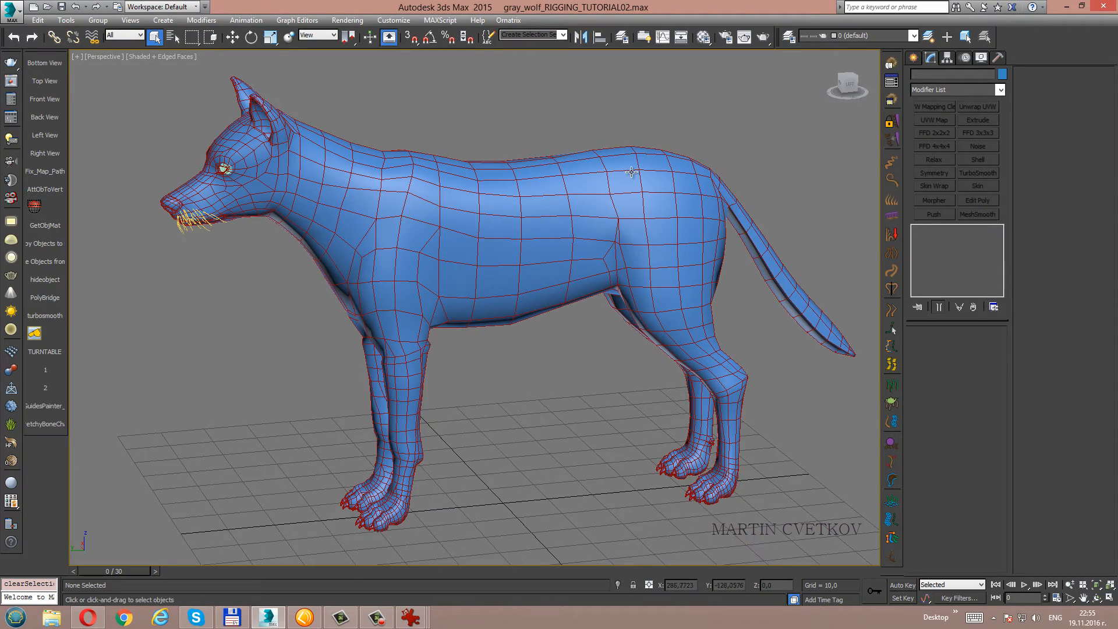
{"action": "key", "text": "ctrl+r"}
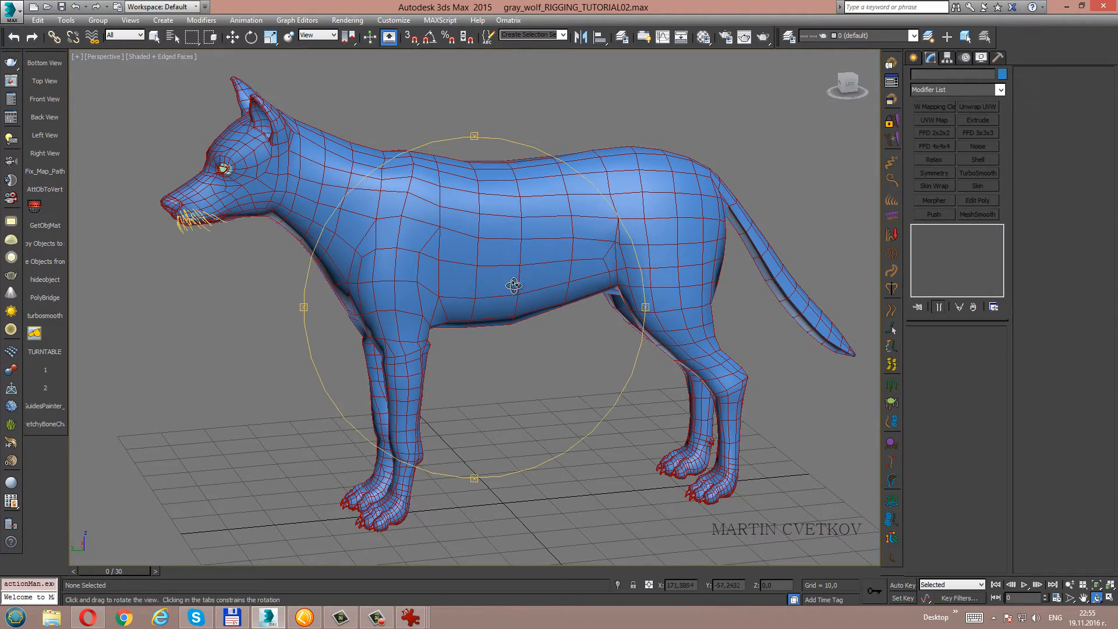
{"action": "mouse_move", "coordinate": [512, 287]}
{"action": "left_mouse_down"}
{"action": "mouse_move", "coordinate": [487, 267]}
{"action": "mouse_move", "coordinate": [739, 250]}
{"action": "mouse_move", "coordinate": [444, 255]}
{"action": "mouse_move", "coordinate": [527, 268]}
{"action": "mouse_move", "coordinate": [501, 271]}
{"action": "mouse_move", "coordinate": [517, 269]}
{"action": "left_mouse_up"}
{"action": "right_click", "coordinate": [518, 269]}
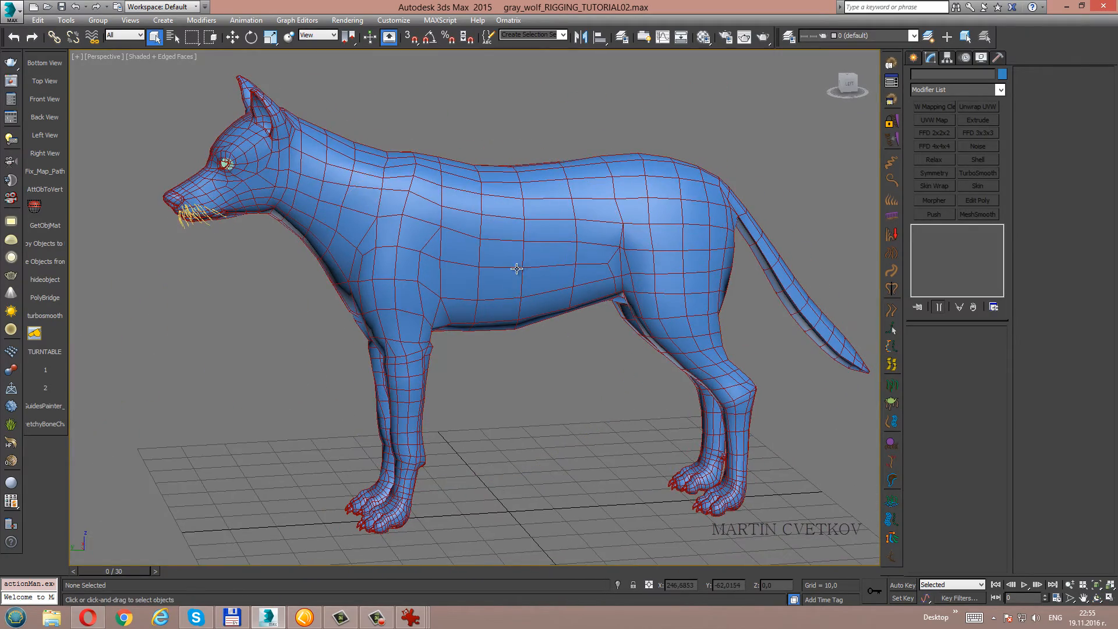
Set the object color of gray_wolf_body back to gray and freeze the mesh.
{"action": "left_click", "coordinate": [543, 214]}
{"action": "left_click", "coordinate": [1001, 74]}
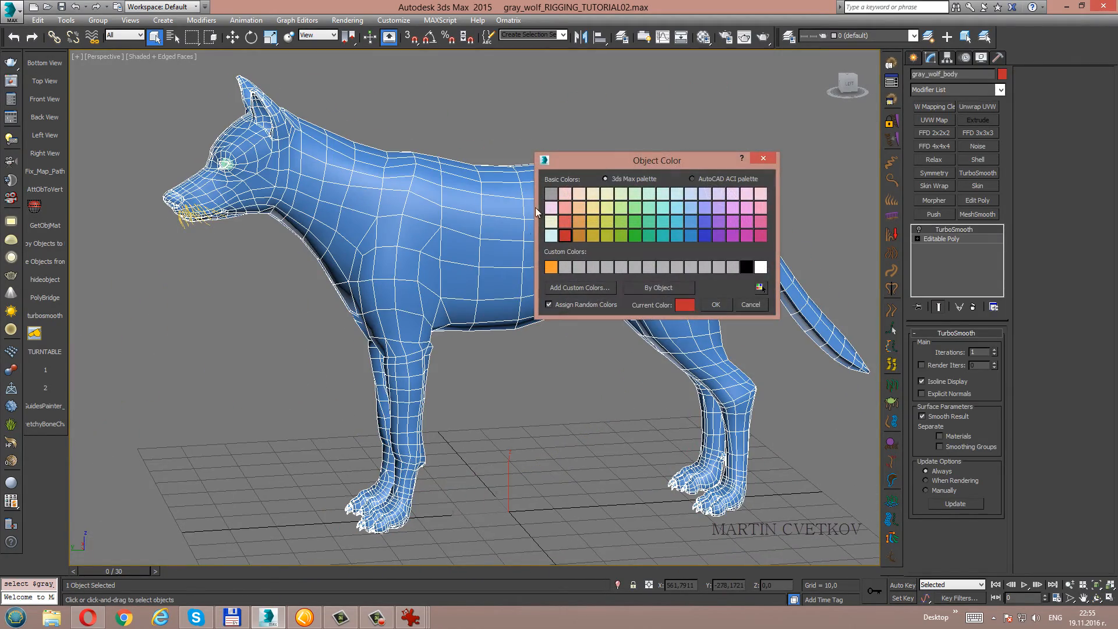
{"action": "left_click", "coordinate": [715, 304]}
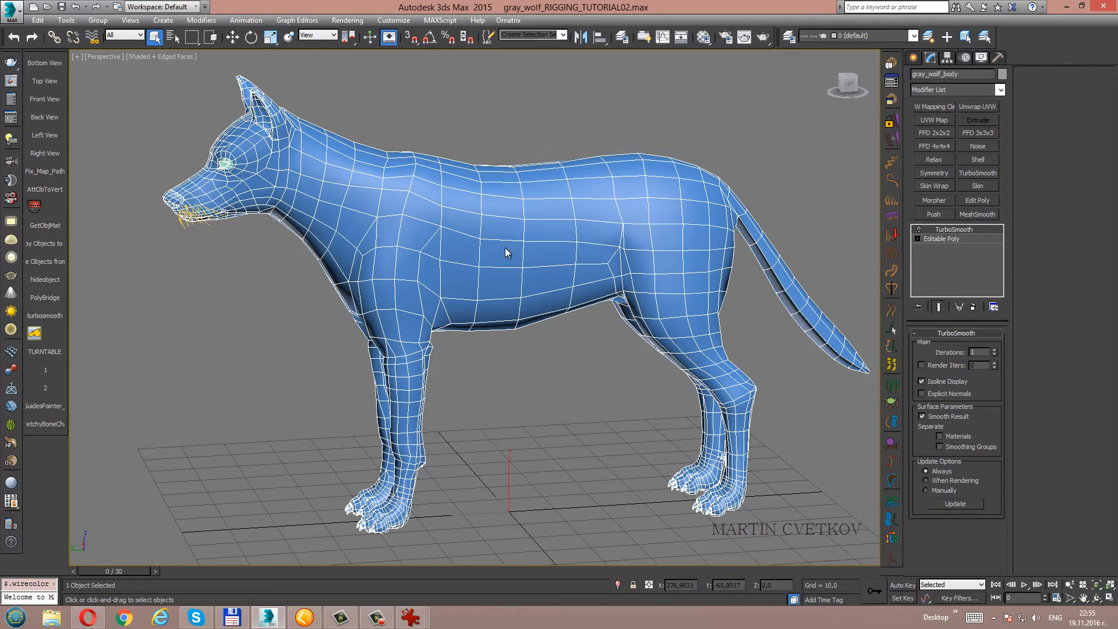
{"action": "right_click", "coordinate": [505, 247]}
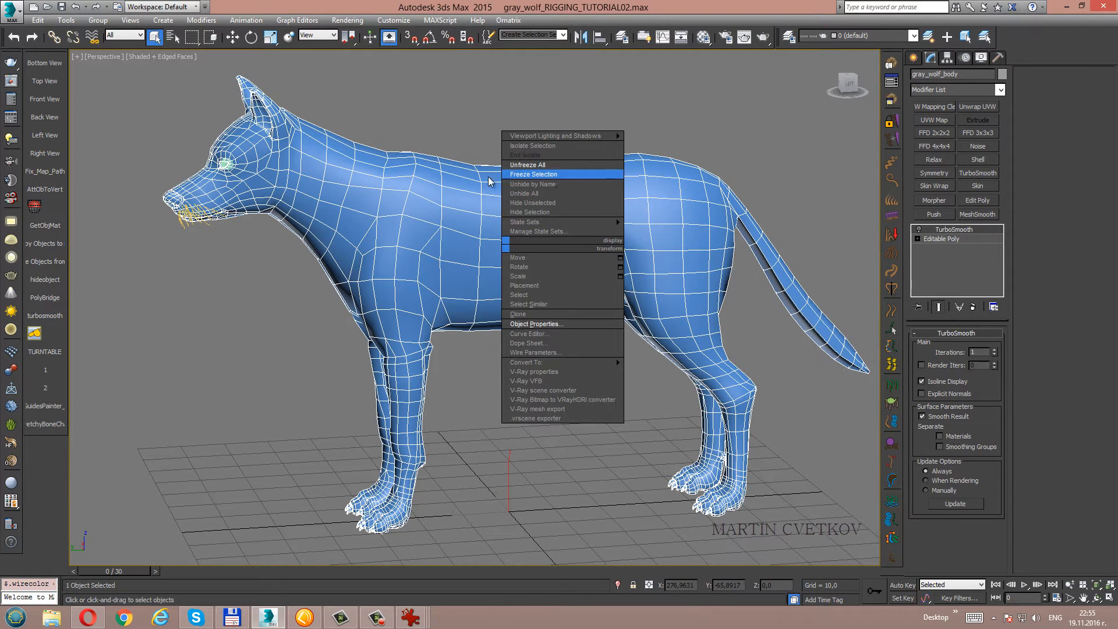
{"action": "left_click", "coordinate": [550, 175]}
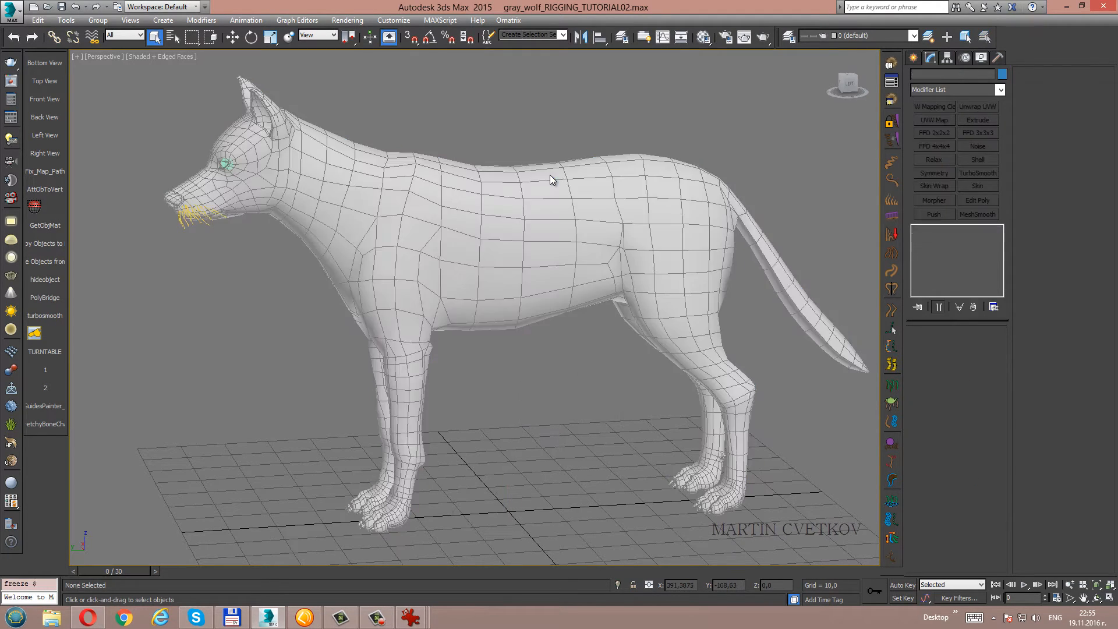
In the Gray_wolf_mesh layer, hide the mustaches and the cornea and yrys objects of both eyes.
{"action": "middle_click_drag", "start_coordinate": [538, 239], "coordinate": [451, 246], "text": "alt"}
{"action": "scroll", "coordinate": [451, 246], "scroll_direction": "up", "scroll_amount": 4}
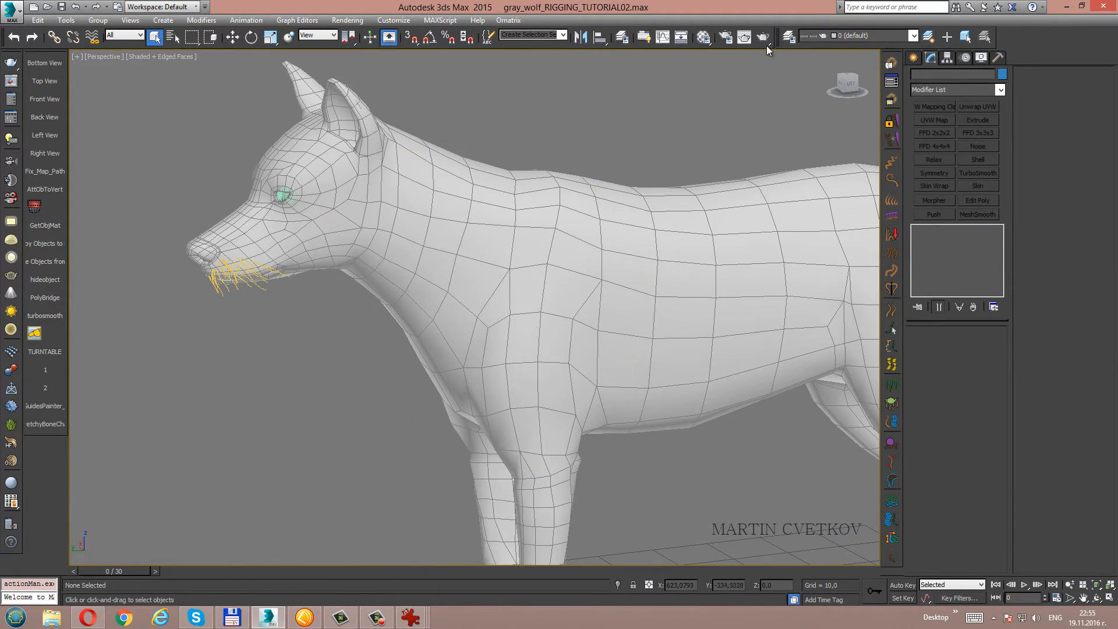
{"action": "left_click", "coordinate": [790, 37]}
{"action": "left_click_drag", "start_coordinate": [187, 74], "coordinate": [661, 74]}
{"action": "left_click", "coordinate": [569, 157]}
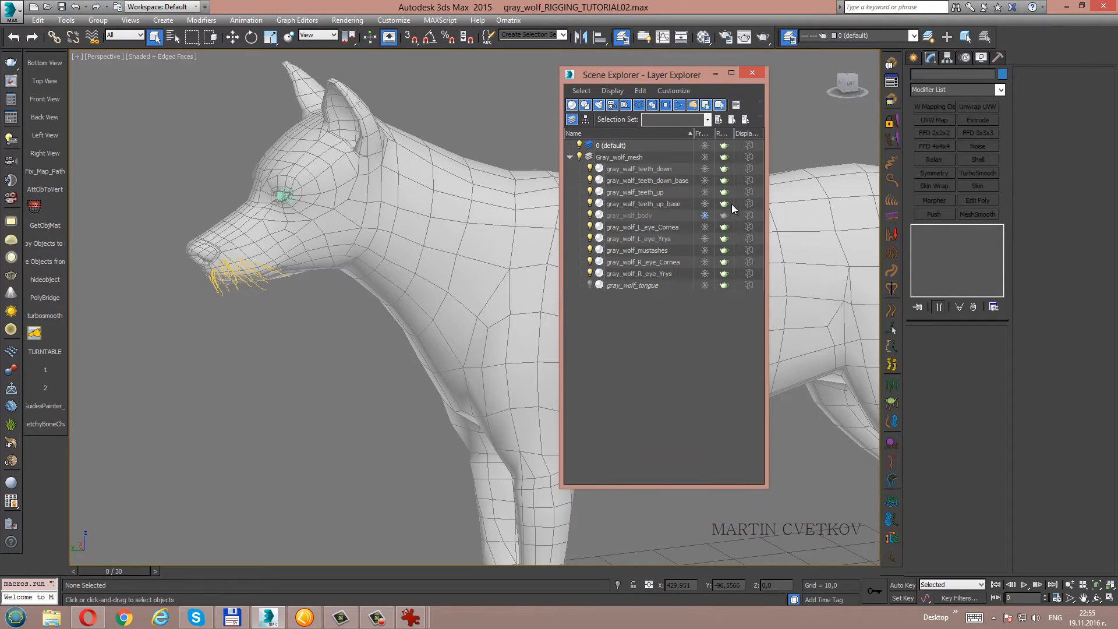
{"action": "left_click", "coordinate": [592, 272]}
{"action": "left_click", "coordinate": [589, 261]}
{"action": "left_click", "coordinate": [589, 250]}
{"action": "left_click", "coordinate": [589, 237]}
{"action": "left_click", "coordinate": [591, 226]}
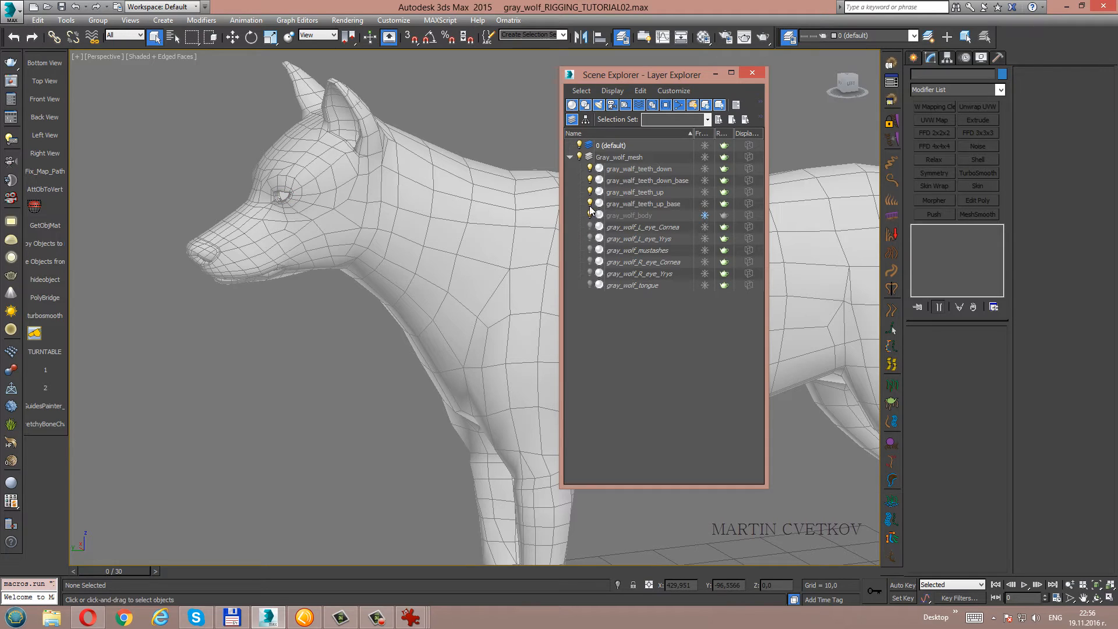
Hide the wolf's upper and lower teeth objects, then collapse the Gray_wolf_mesh layer and close the Layer Explorer.
{"action": "left_click", "coordinate": [590, 203]}
{"action": "left_click", "coordinate": [589, 192]}
{"action": "left_click", "coordinate": [590, 180]}
{"action": "left_click", "coordinate": [569, 157]}
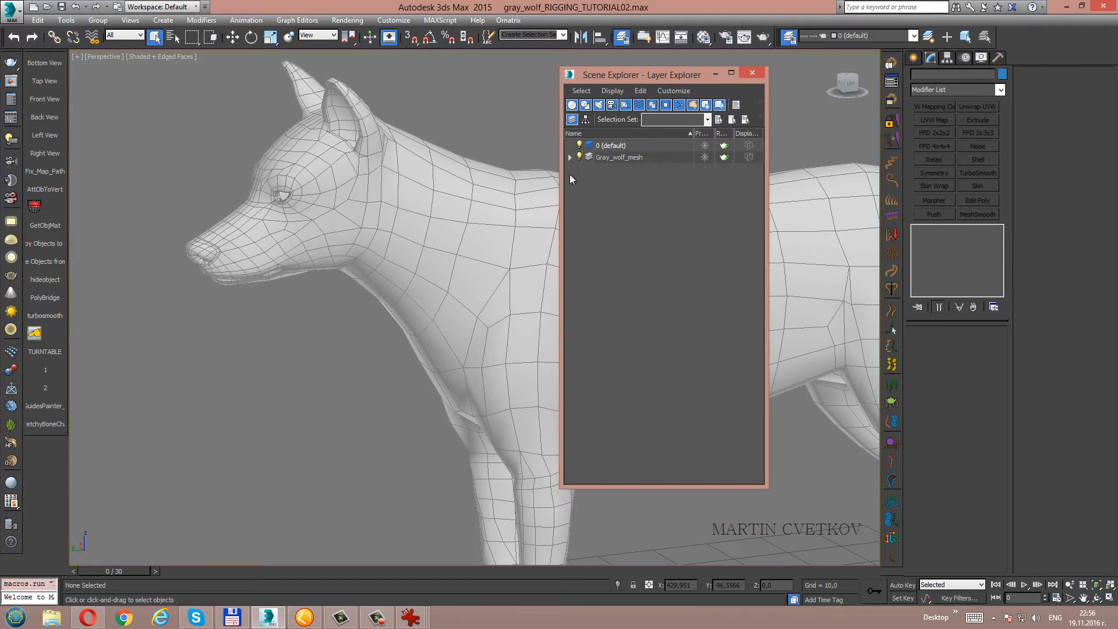
{"action": "left_click", "coordinate": [753, 73]}
{"action": "scroll", "coordinate": [586, 309], "scroll_direction": "down", "scroll_amount": 6}
{"action": "middle_click_drag", "start_coordinate": [536, 251], "coordinate": [535, 274], "text": "alt"}
{"action": "scroll", "coordinate": [531, 291], "scroll_direction": "up", "scroll_amount": 3}
{"action": "right_click", "coordinate": [533, 314]}
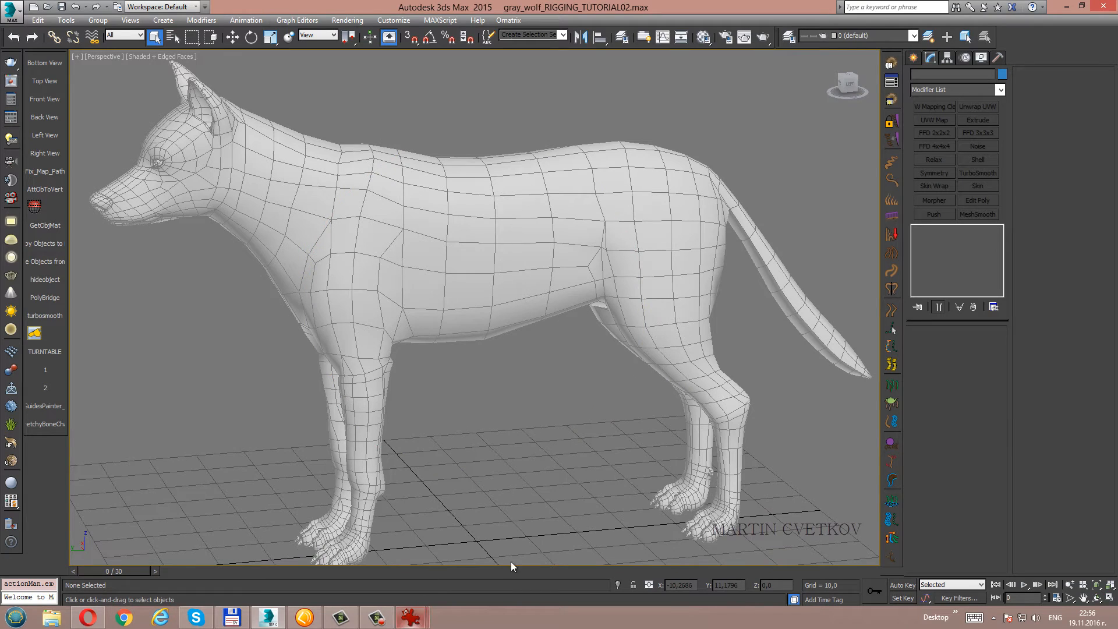
{"action": "left_click", "coordinate": [644, 358]}
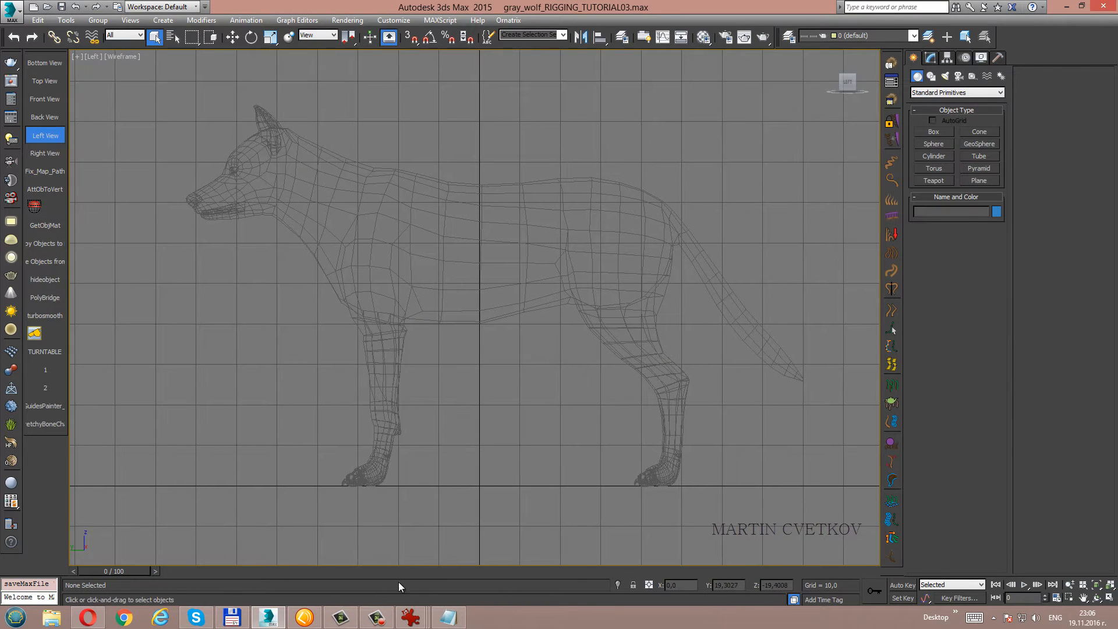
{"action": "left_click", "coordinate": [376, 617]}
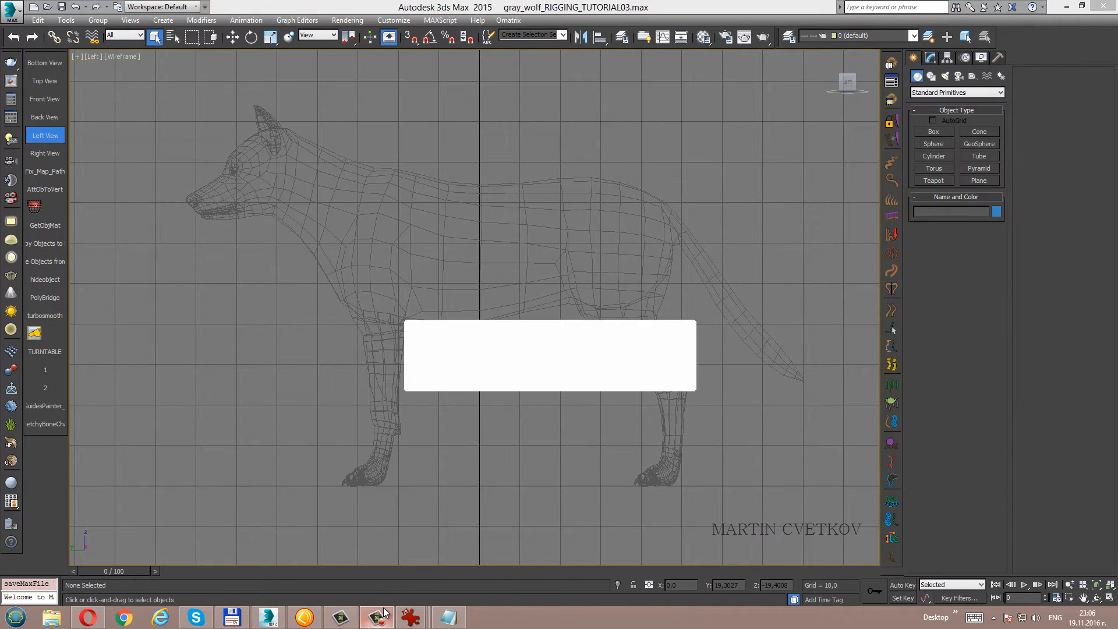
{"action": "left_click", "coordinate": [676, 326]}
Start the Line spline tool and turn on 3D snapping, using grid points and vertices as snap targets.
{"action": "scroll", "coordinate": [425, 228], "scroll_direction": "up", "scroll_amount": 5}
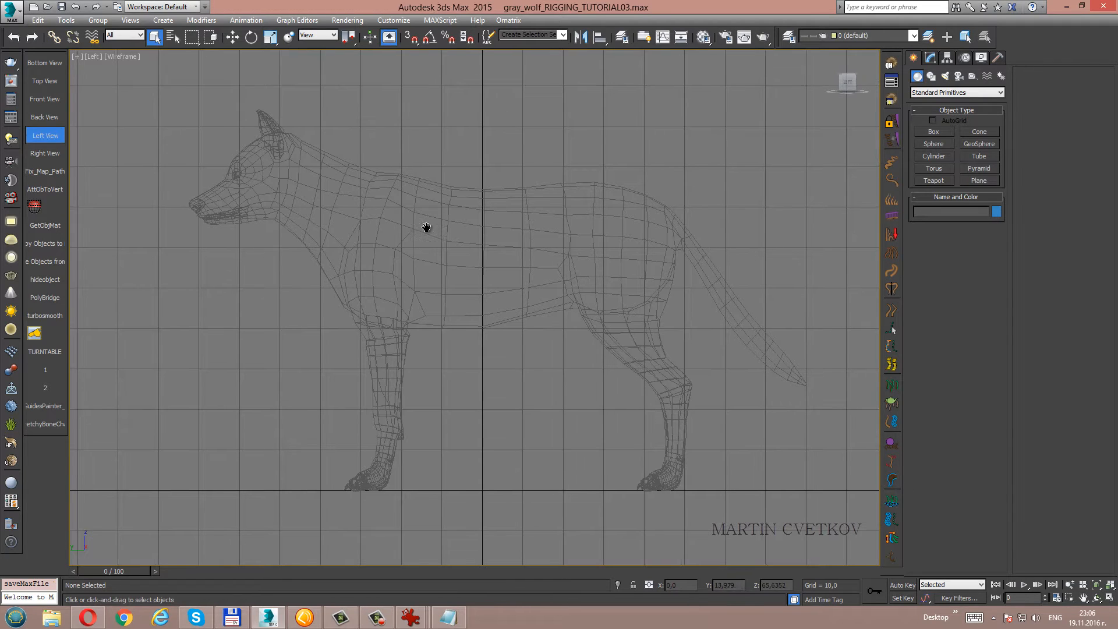
{"action": "middle_click_drag", "start_coordinate": [459, 253], "coordinate": [455, 219]}
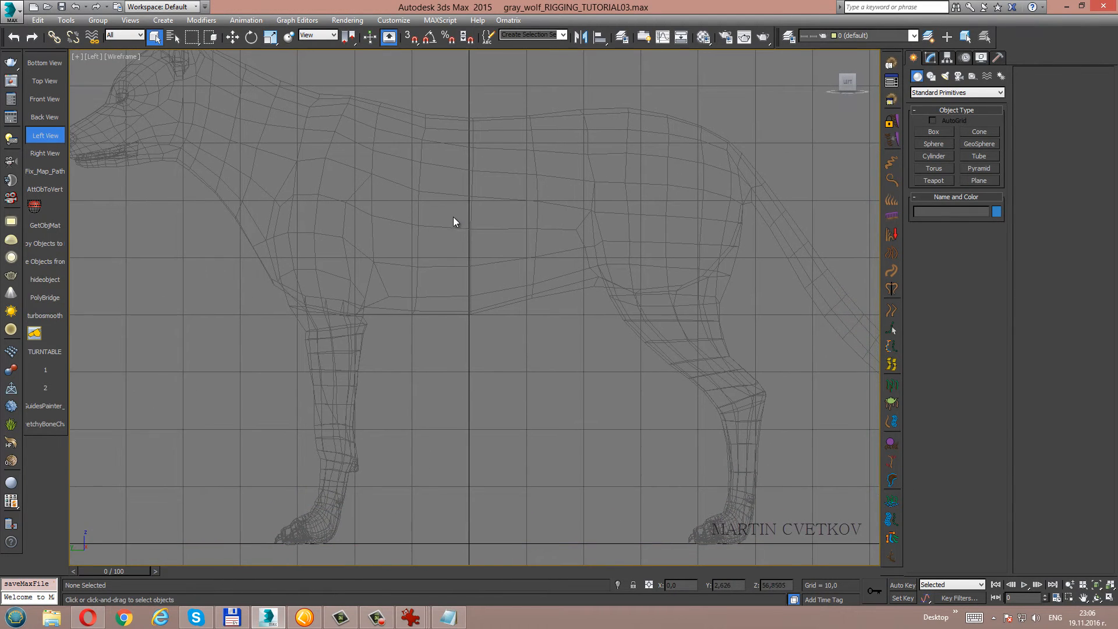
{"action": "scroll", "coordinate": [617, 203], "scroll_direction": "down", "scroll_amount": 2}
{"action": "scroll", "coordinate": [593, 233], "scroll_direction": "up", "scroll_amount": 2}
{"action": "middle_click_drag", "start_coordinate": [592, 229], "coordinate": [606, 246]}
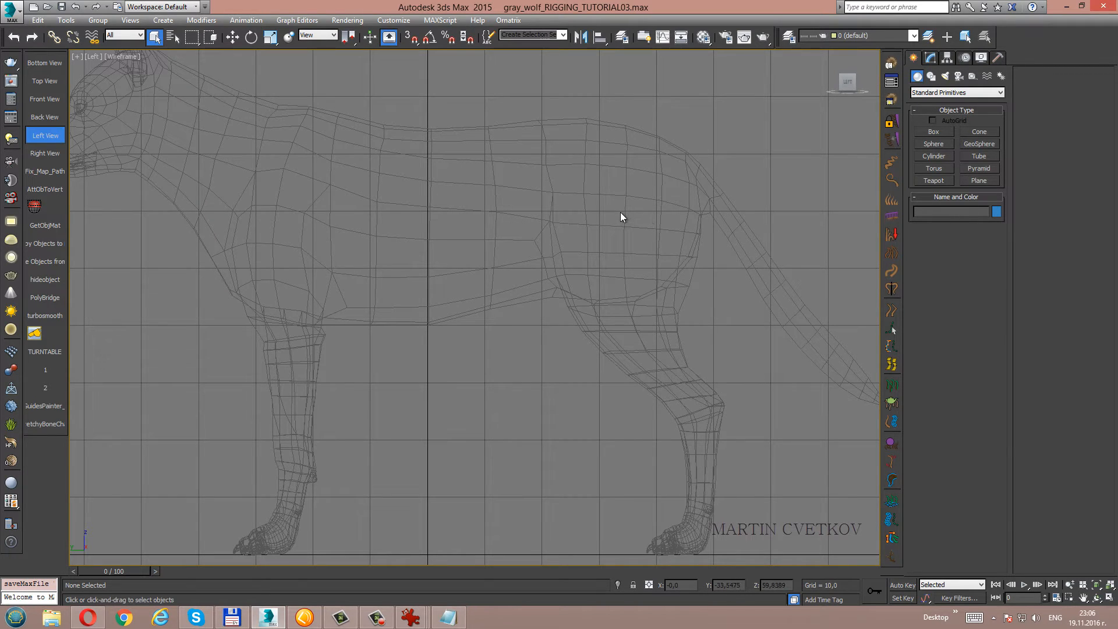
{"action": "left_click", "coordinate": [932, 78]}
{"action": "left_click", "coordinate": [935, 141]}
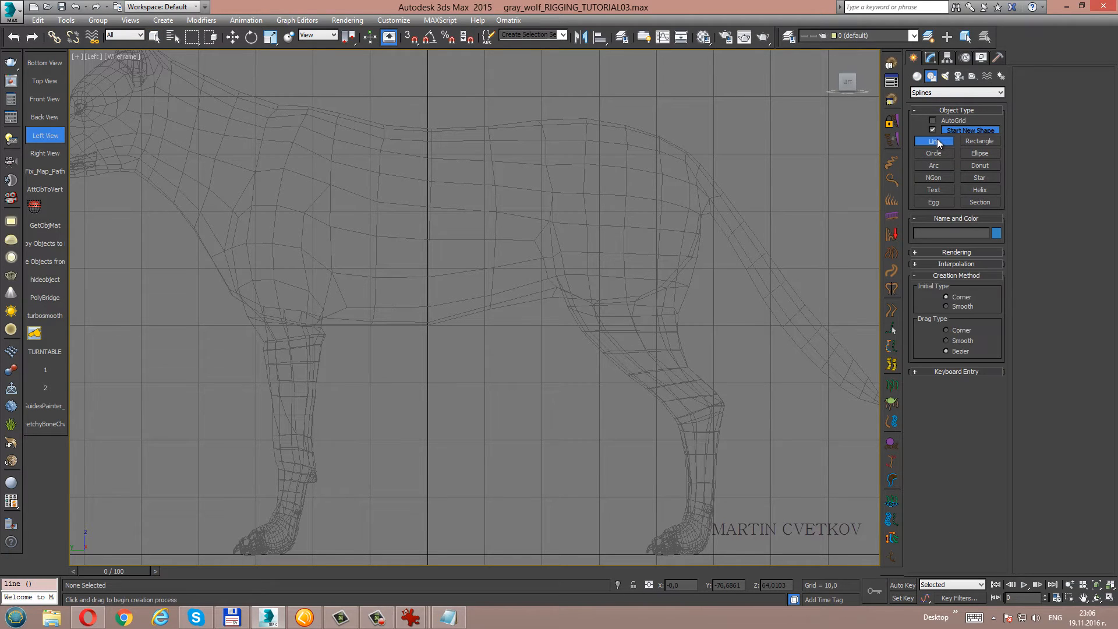
{"action": "left_click", "coordinate": [410, 38]}
{"action": "right_click", "coordinate": [409, 39]}
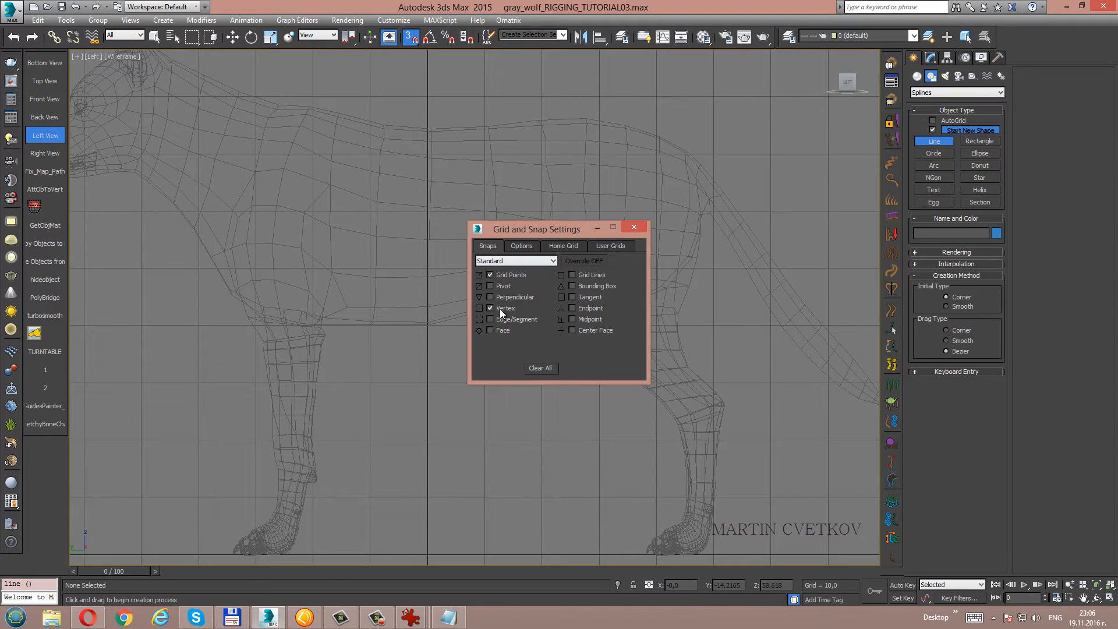
{"action": "left_click", "coordinate": [634, 229]}
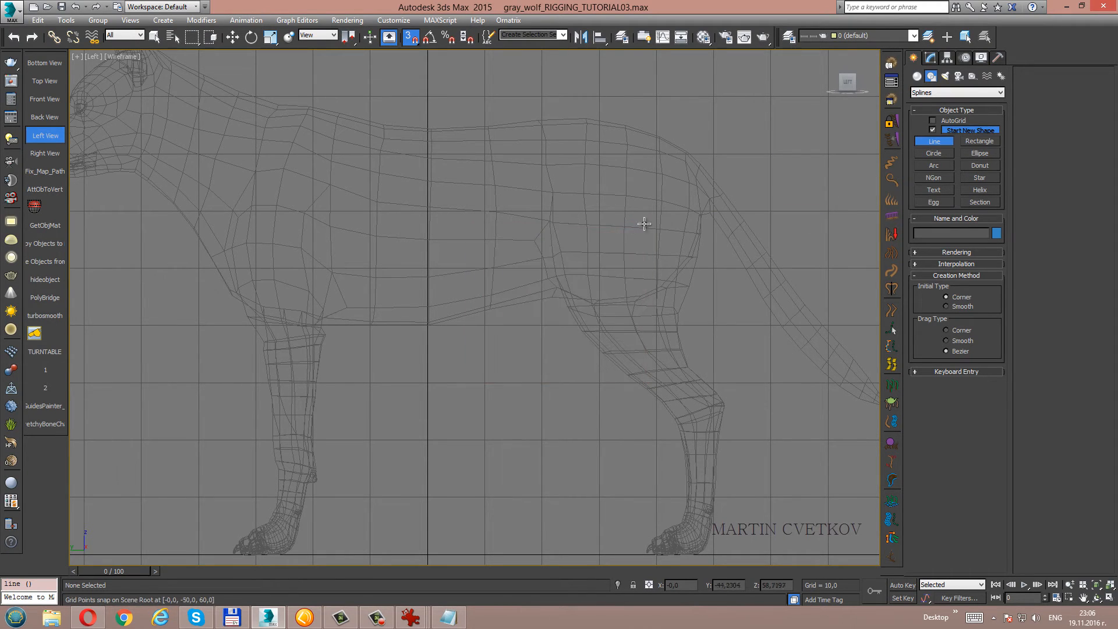
Draw a straight horizontal two-point line about 50 units long through the wolf's torso, from the hip to the shoulder.
{"action": "left_click", "coordinate": [599, 211]}
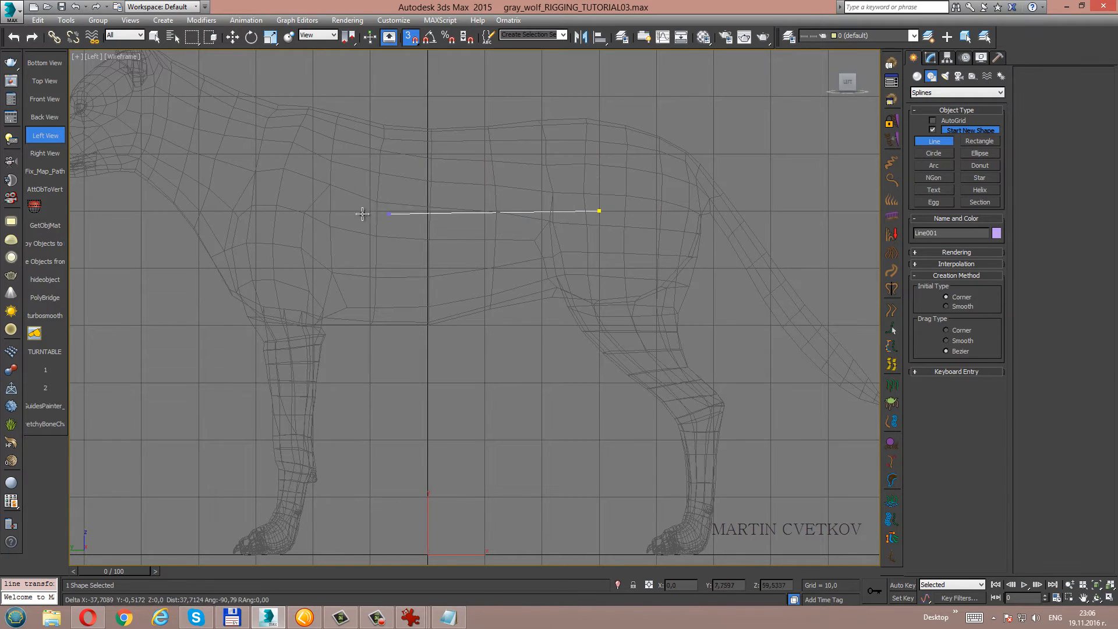
{"action": "left_click", "coordinate": [314, 210]}
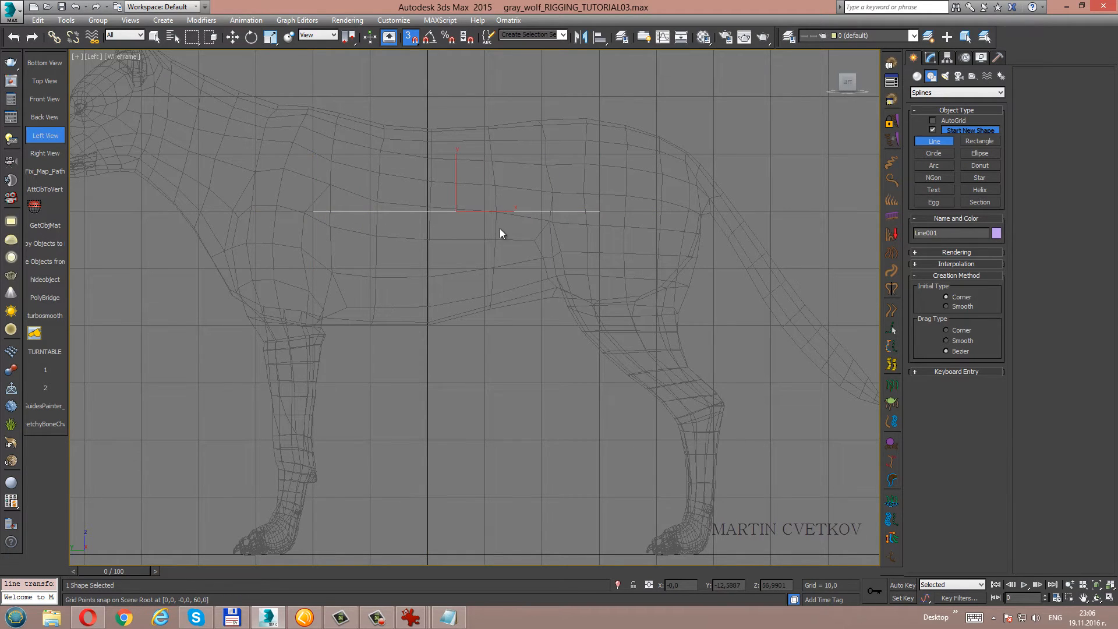
{"action": "right_click", "coordinate": [499, 229]}
Convert the torso line to an editable spline and briefly check its vertices at vertex level.
{"action": "right_click", "coordinate": [514, 158]}
{"action": "mouse_move", "coordinate": [585, 283]}
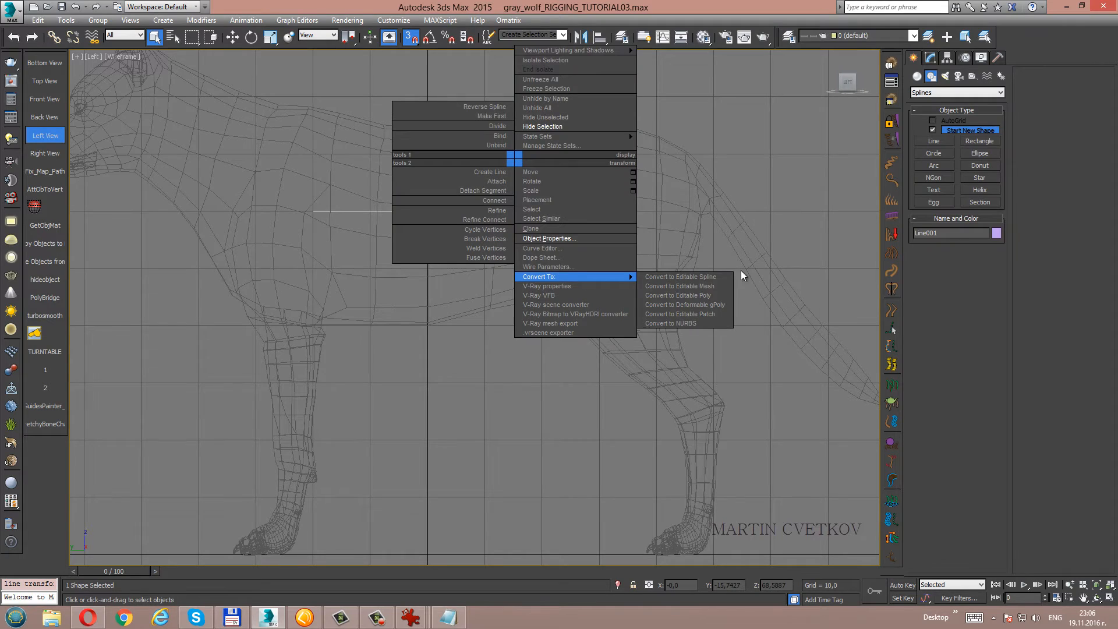
{"action": "left_click", "coordinate": [716, 276]}
{"action": "left_click", "coordinate": [943, 374]}
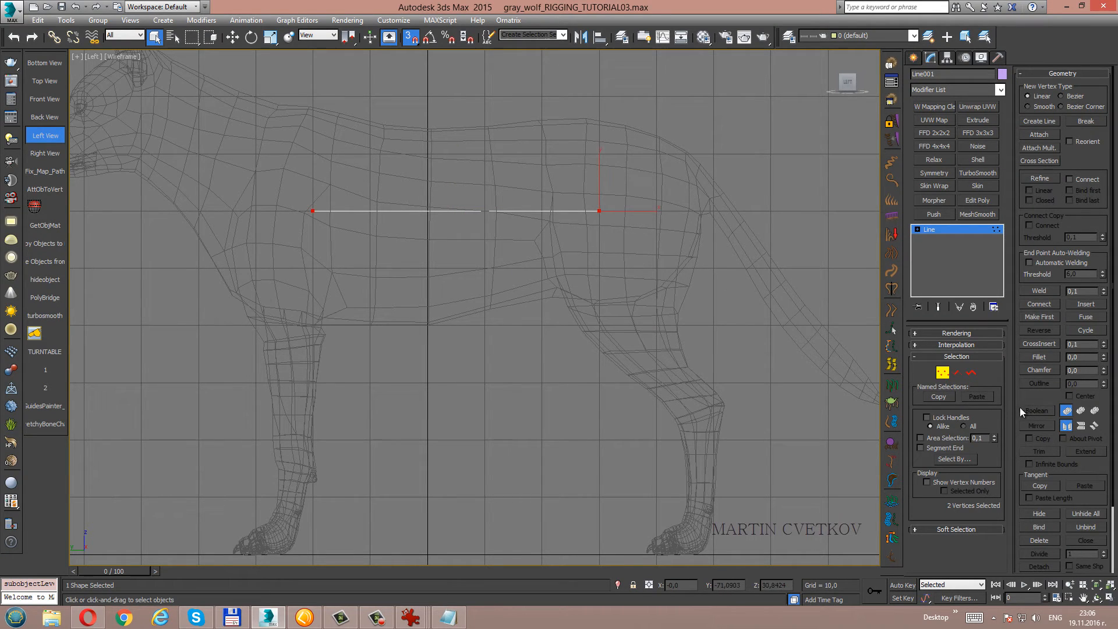
{"action": "left_click", "coordinate": [943, 373]}
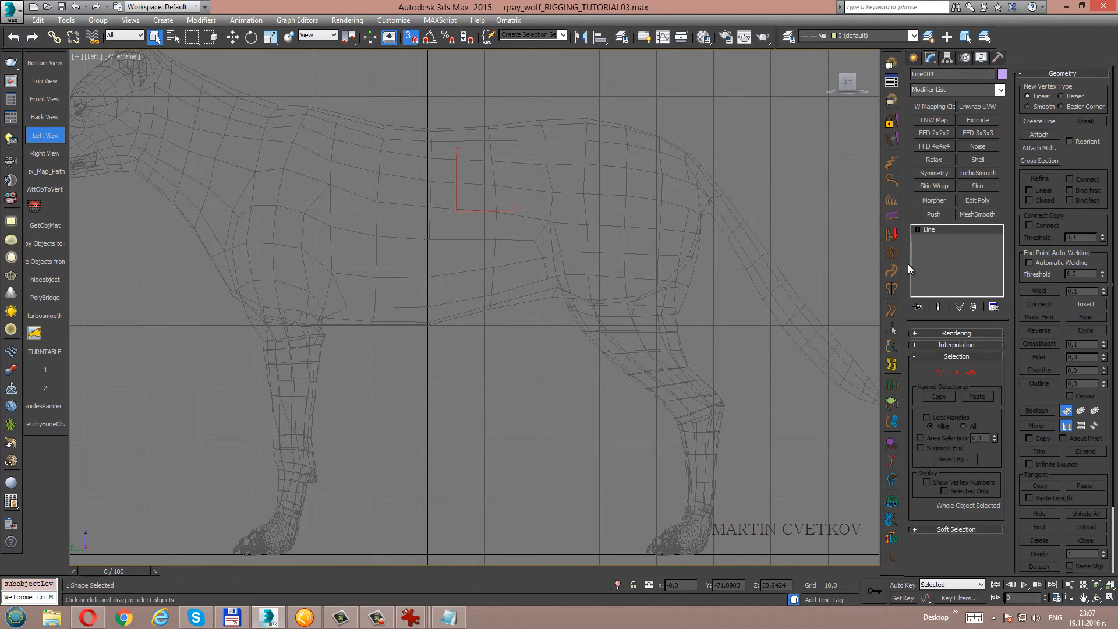
Turn on Vertex Ticks in the torso line's display properties and deselect the line to check its vertex display.
{"action": "left_click", "coordinate": [981, 57]}
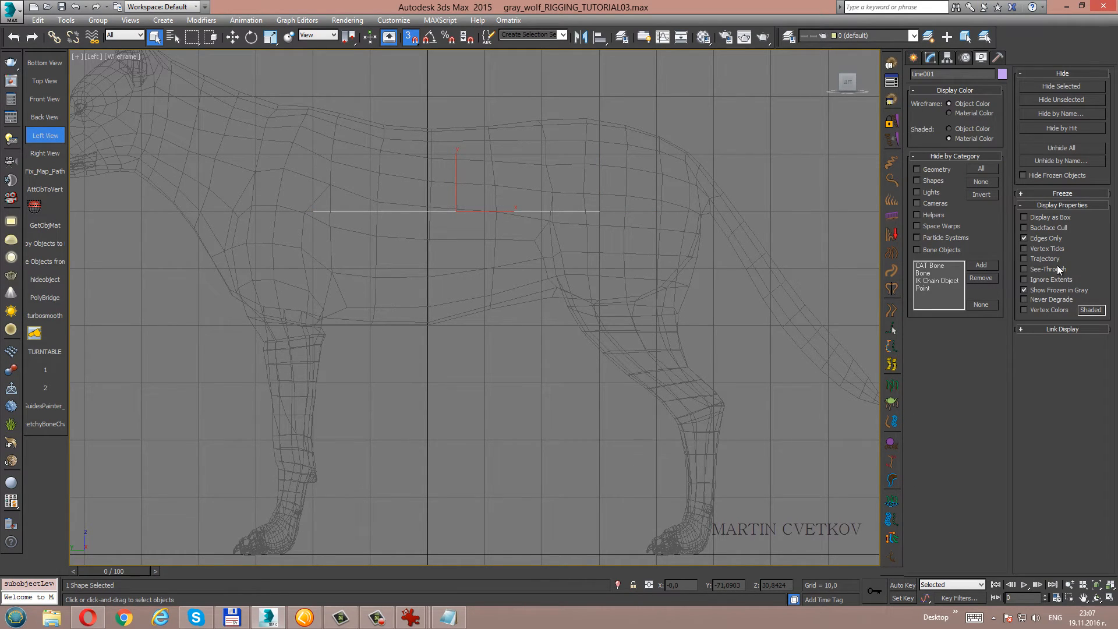
{"action": "left_click", "coordinate": [1024, 248]}
{"action": "left_click_drag", "start_coordinate": [201, 154], "coordinate": [676, 268]}
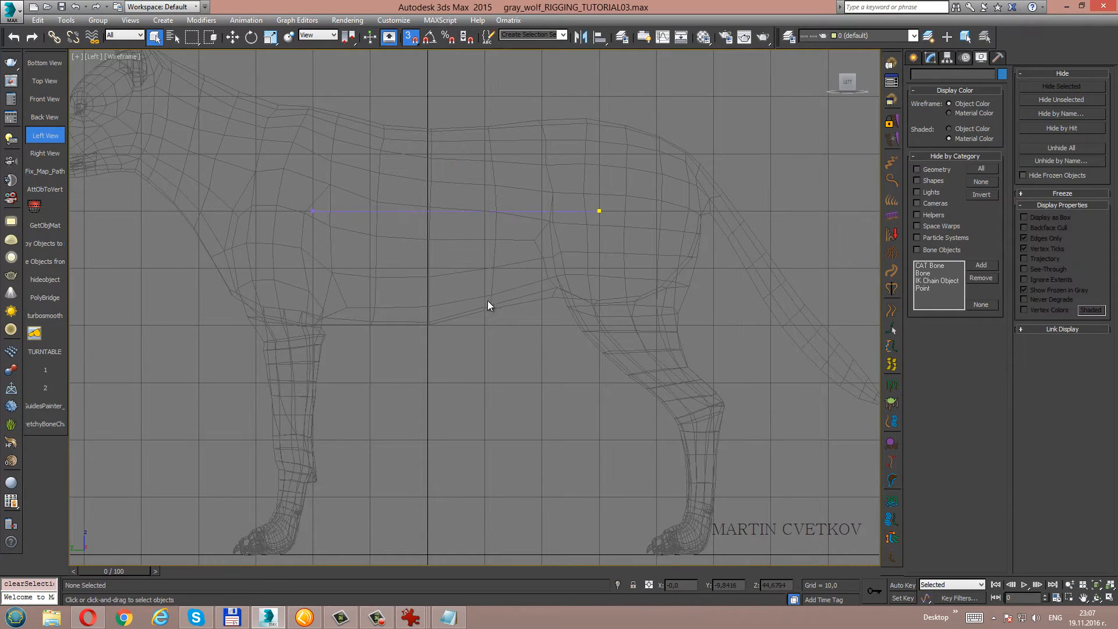
{"action": "left_click_drag", "start_coordinate": [532, 299], "coordinate": [501, 315]}
{"action": "left_click", "coordinate": [494, 341]}
{"action": "left_click_drag", "start_coordinate": [362, 181], "coordinate": [585, 233]}
{"action": "left_click", "coordinate": [547, 283]}
Turn off 3D snapping and move the torso line's hip-end vertex about 5 units toward the tail along X.
{"action": "left_click", "coordinate": [931, 57]}
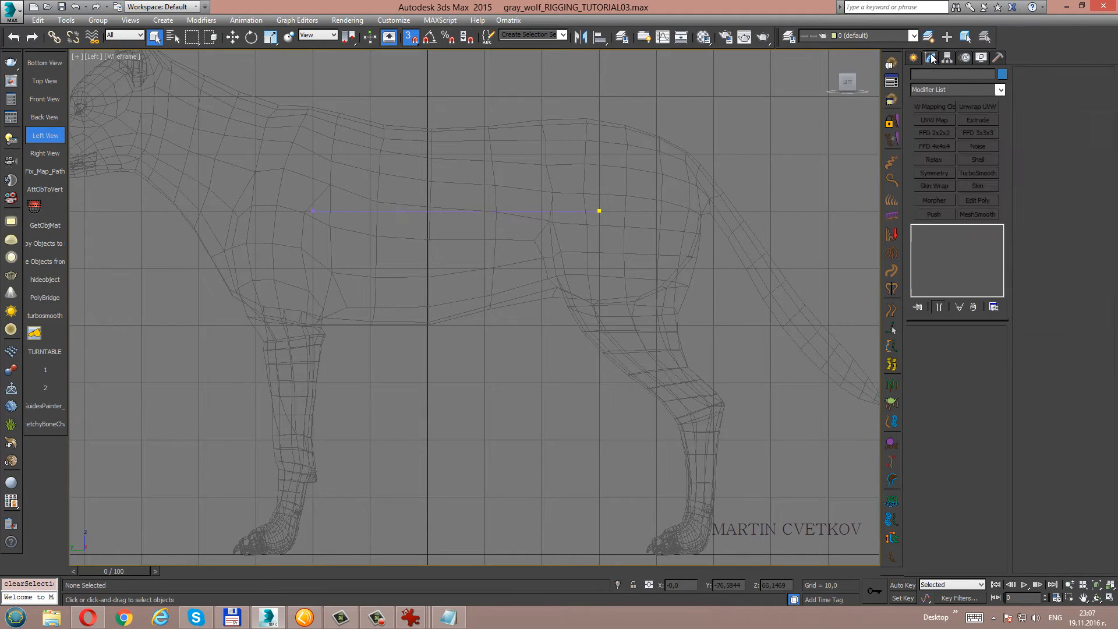
{"action": "scroll", "coordinate": [504, 240], "scroll_direction": "up", "scroll_amount": 2}
{"action": "left_click_drag", "start_coordinate": [523, 250], "coordinate": [553, 279]}
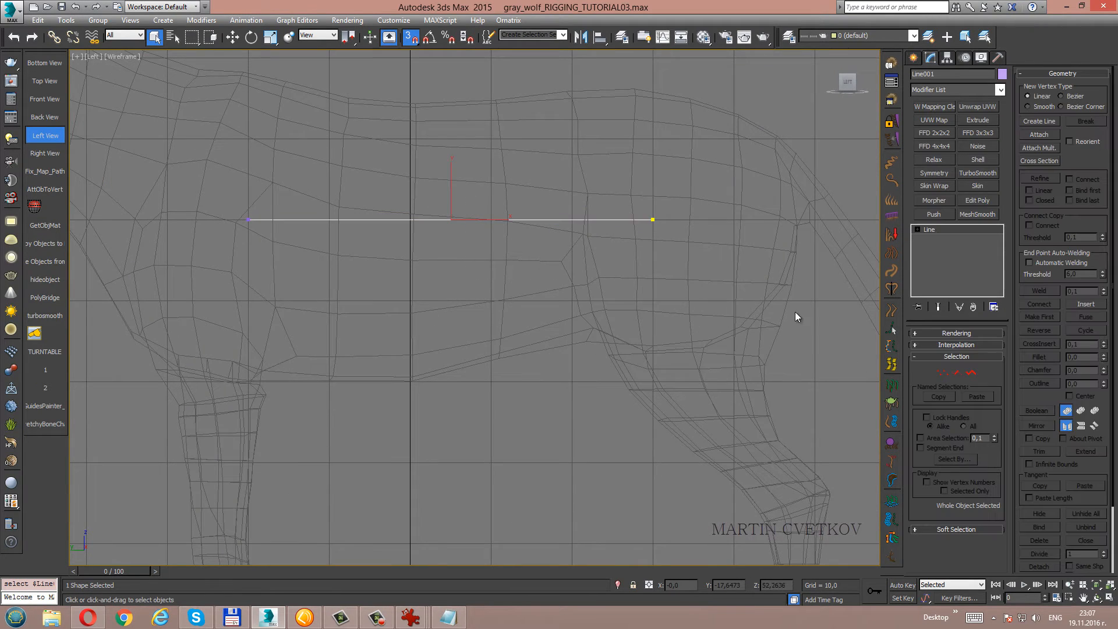
{"action": "left_click", "coordinate": [944, 372]}
{"action": "left_click", "coordinate": [653, 220]}
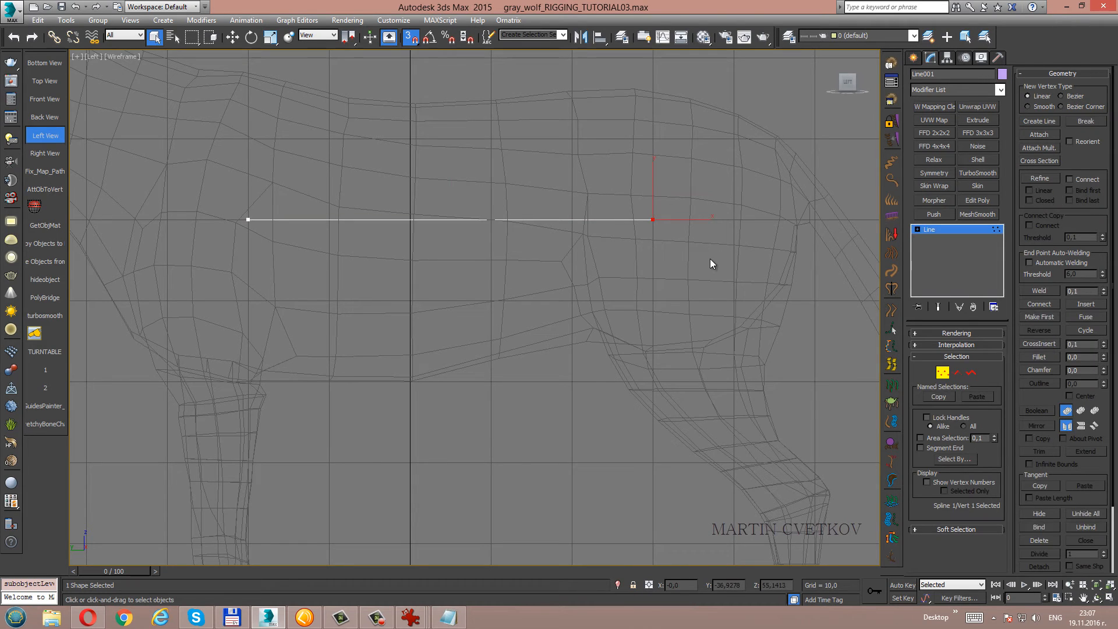
{"action": "key", "text": "w"}
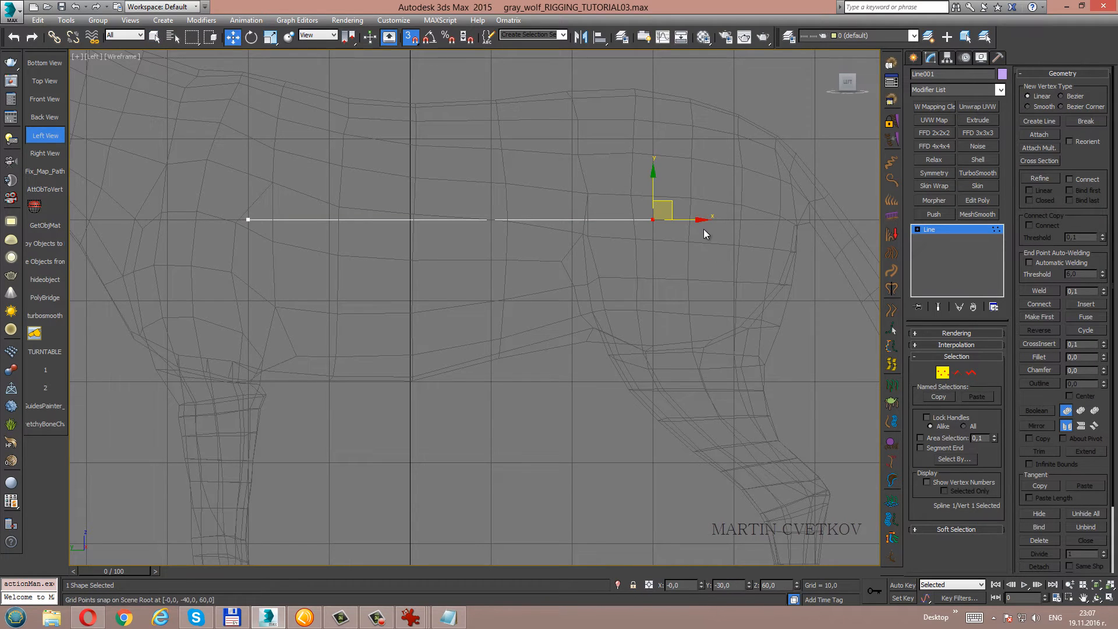
{"action": "left_click", "coordinate": [411, 37]}
{"action": "middle_click_drag", "start_coordinate": [703, 246], "coordinate": [652, 260]}
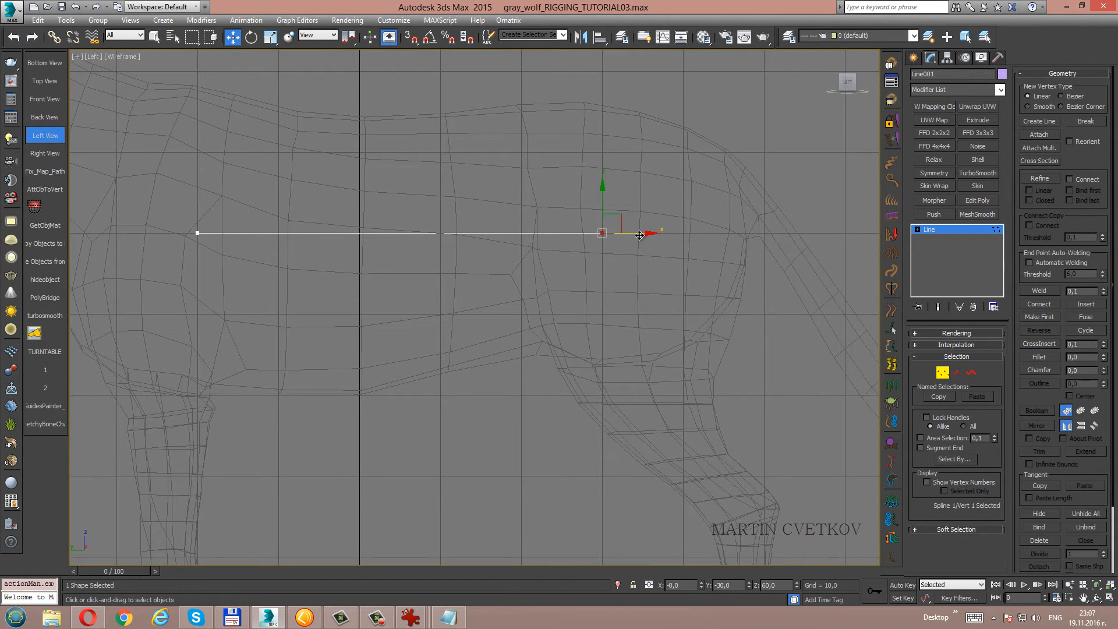
{"action": "left_click_drag", "start_coordinate": [640, 235], "coordinate": [681, 243]}
Move the torso line's shoulder-end vertex slightly toward the head, to about 22.4 on Y.
{"action": "middle_click_drag", "start_coordinate": [582, 268], "coordinate": [658, 259]}
{"action": "scroll", "coordinate": [659, 260], "scroll_direction": "down", "scroll_amount": 2}
{"action": "left_click", "coordinate": [386, 235]}
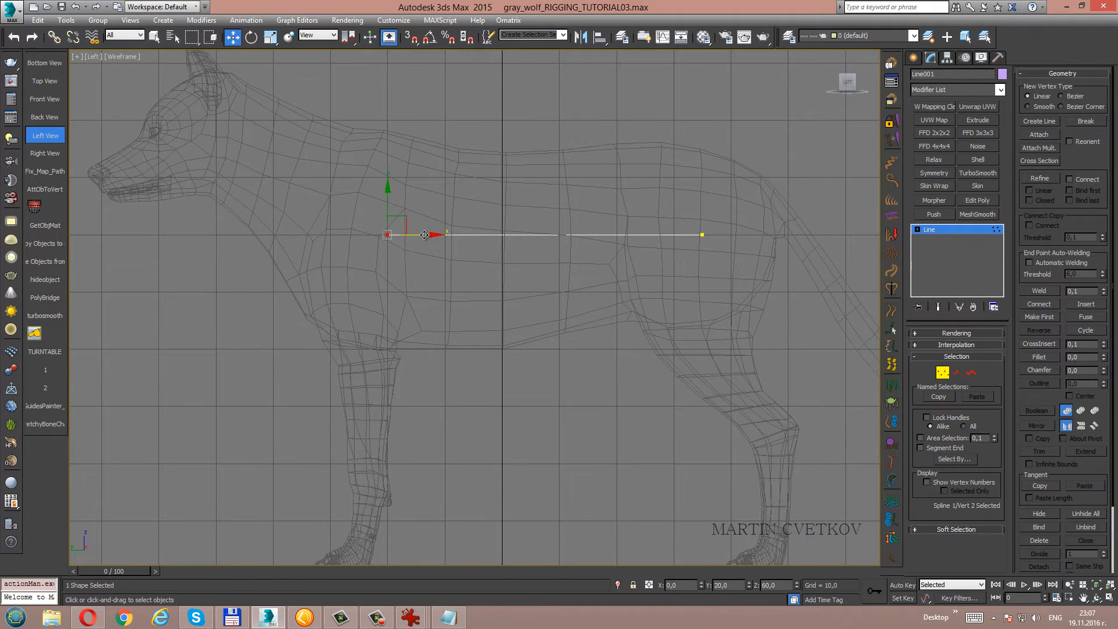
{"action": "left_click_drag", "start_coordinate": [415, 234], "coordinate": [412, 234]}
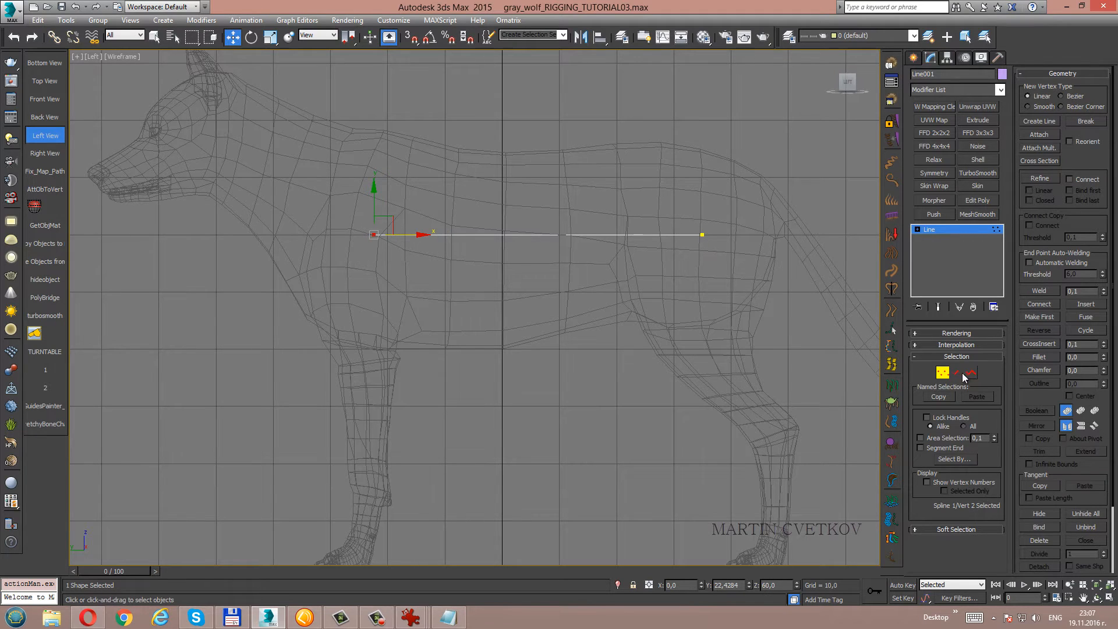
Raise the whole torso line to a height of about 65 on Z and save the scene.
{"action": "left_click", "coordinate": [946, 373]}
{"action": "left_click_drag", "start_coordinate": [529, 200], "coordinate": [531, 171]}
{"action": "middle_click_drag", "start_coordinate": [455, 279], "coordinate": [456, 267]}
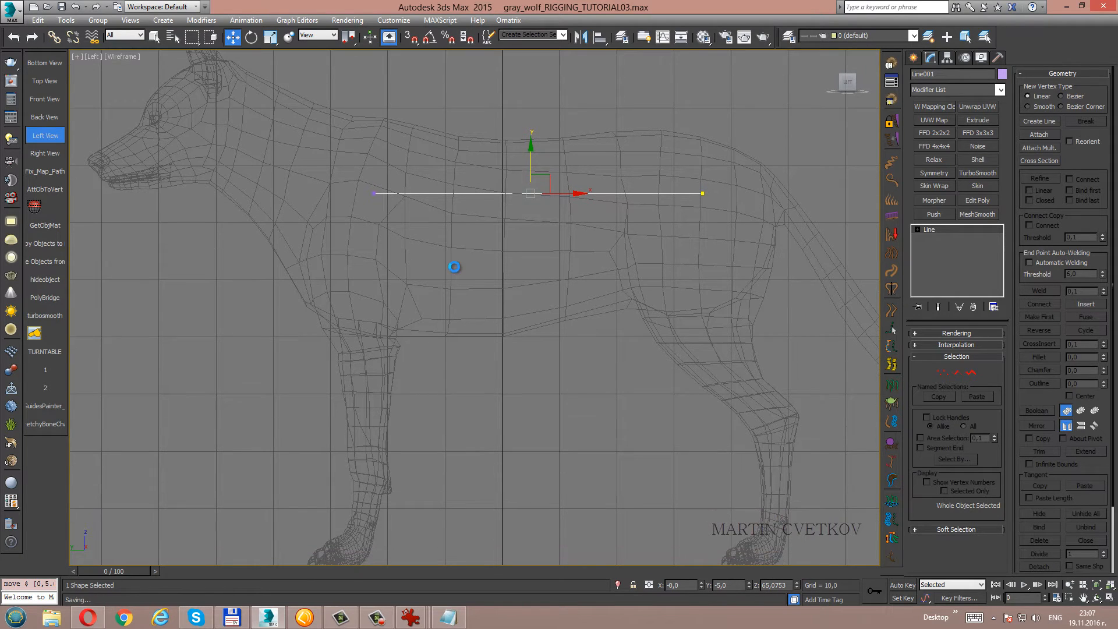
Divide the torso line's single segment using a Divide value of 4.
{"action": "middle_click_drag", "start_coordinate": [634, 243], "coordinate": [623, 252]}
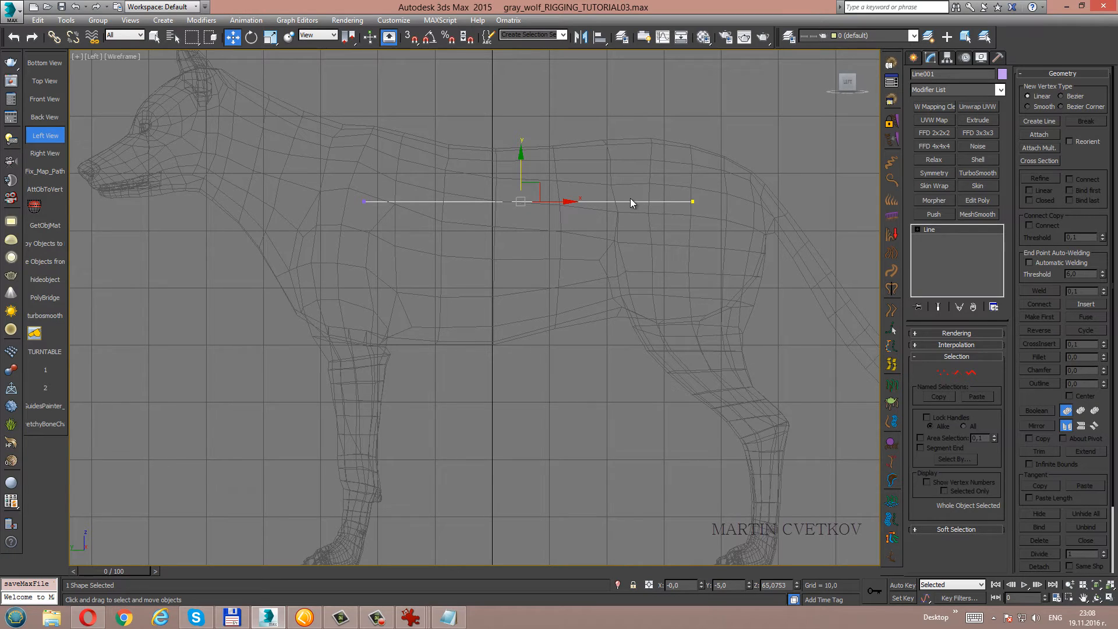
{"action": "scroll", "coordinate": [1011, 432], "scroll_direction": "down", "scroll_amount": 3}
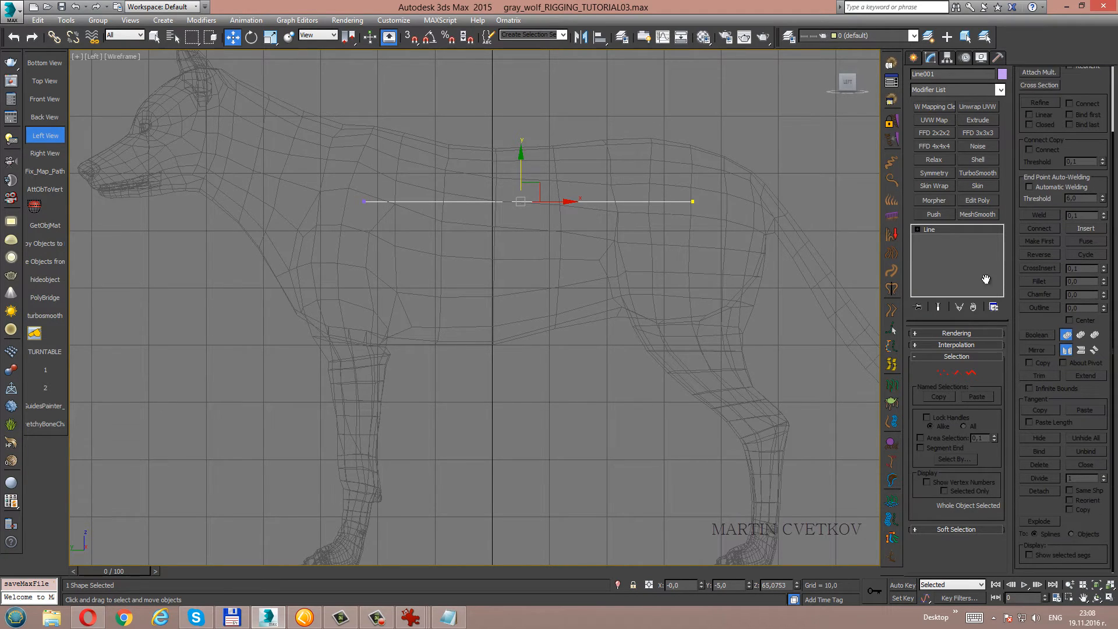
{"action": "left_click", "coordinate": [957, 373]}
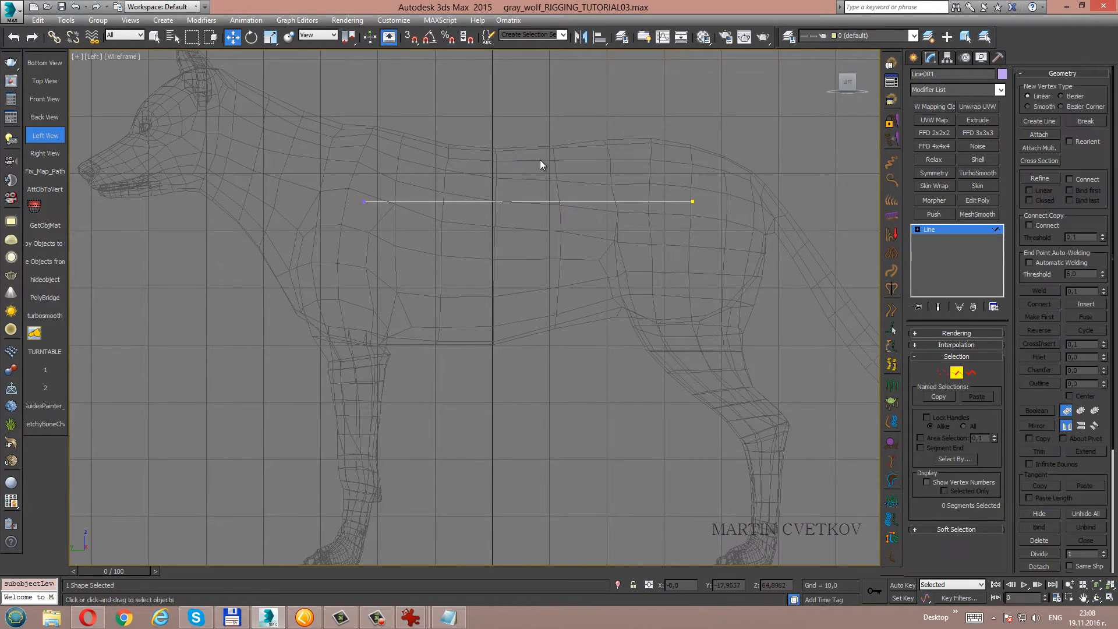
{"action": "left_click", "coordinate": [553, 202]}
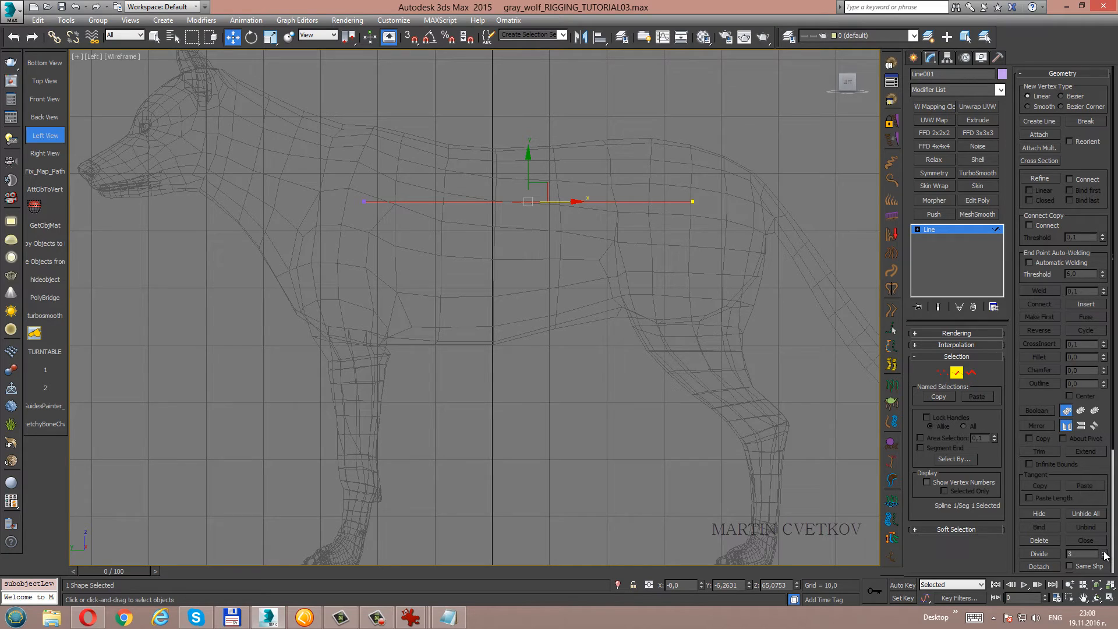
{"action": "left_click", "coordinate": [1036, 554]}
Set the torso line's object color to light green and leave segment editing.
{"action": "left_click", "coordinate": [1002, 74]}
{"action": "left_click", "coordinate": [637, 207]}
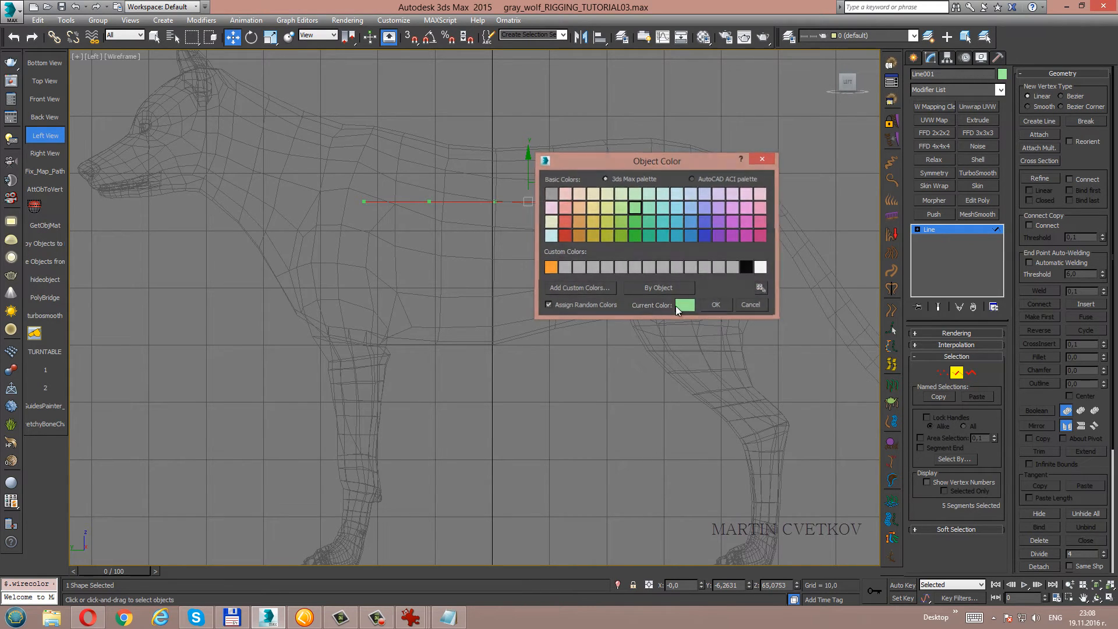
{"action": "left_click", "coordinate": [715, 305]}
{"action": "scroll", "coordinate": [560, 273], "scroll_direction": "up", "scroll_amount": 3}
{"action": "middle_click_drag", "start_coordinate": [618, 250], "coordinate": [602, 279]}
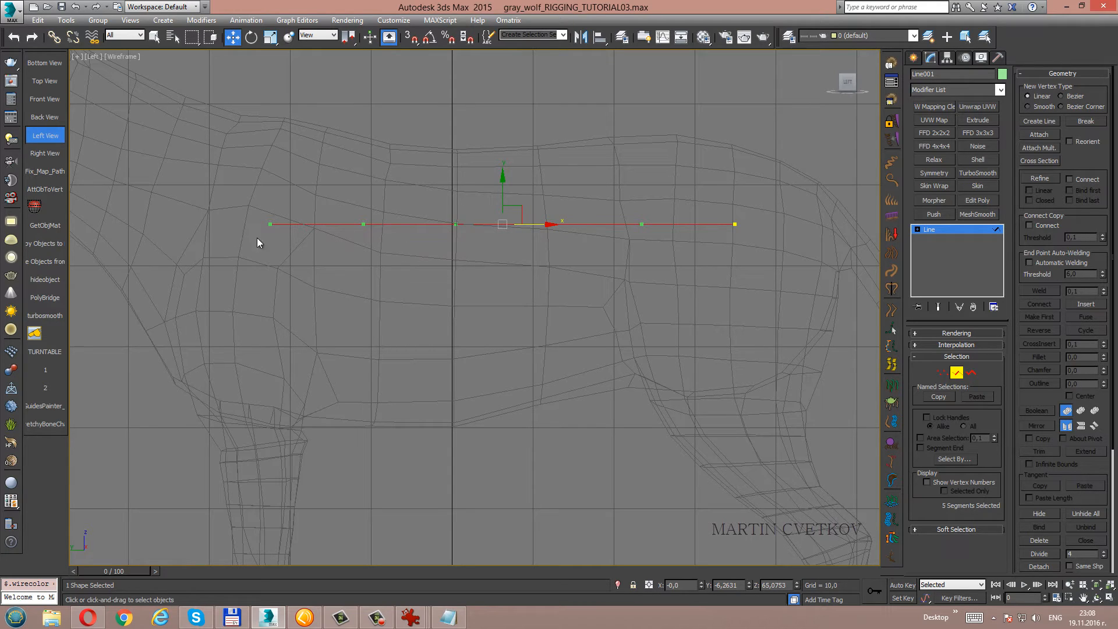
{"action": "left_click", "coordinate": [956, 373]}
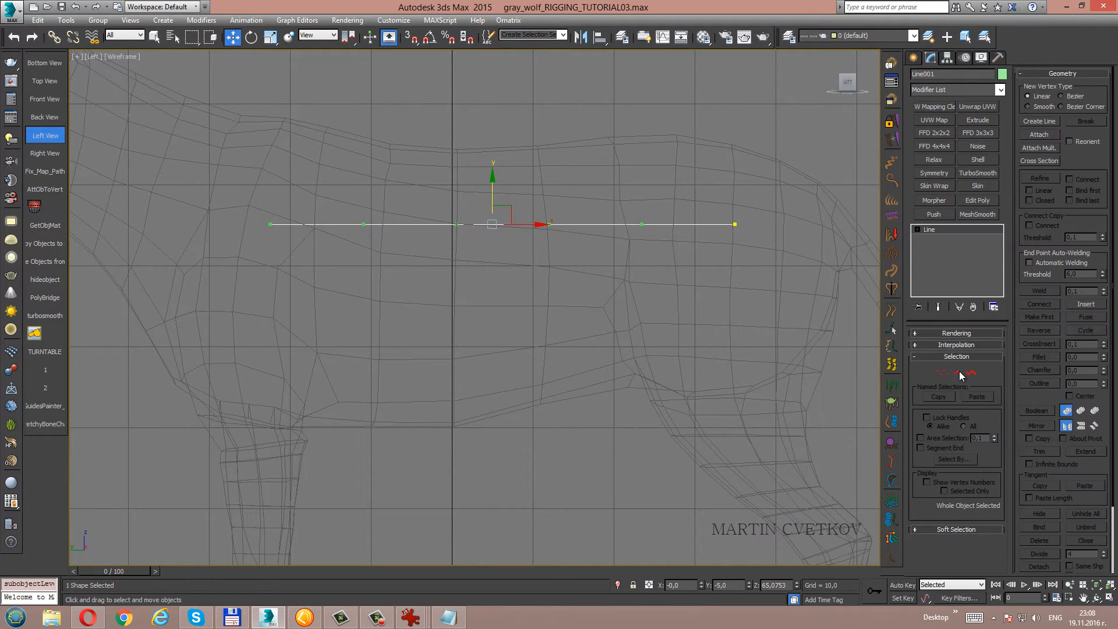
{"action": "scroll", "coordinate": [523, 295], "scroll_direction": "down", "scroll_amount": 2}
{"action": "scroll", "coordinate": [523, 295], "scroll_direction": "up", "scroll_amount": 2}
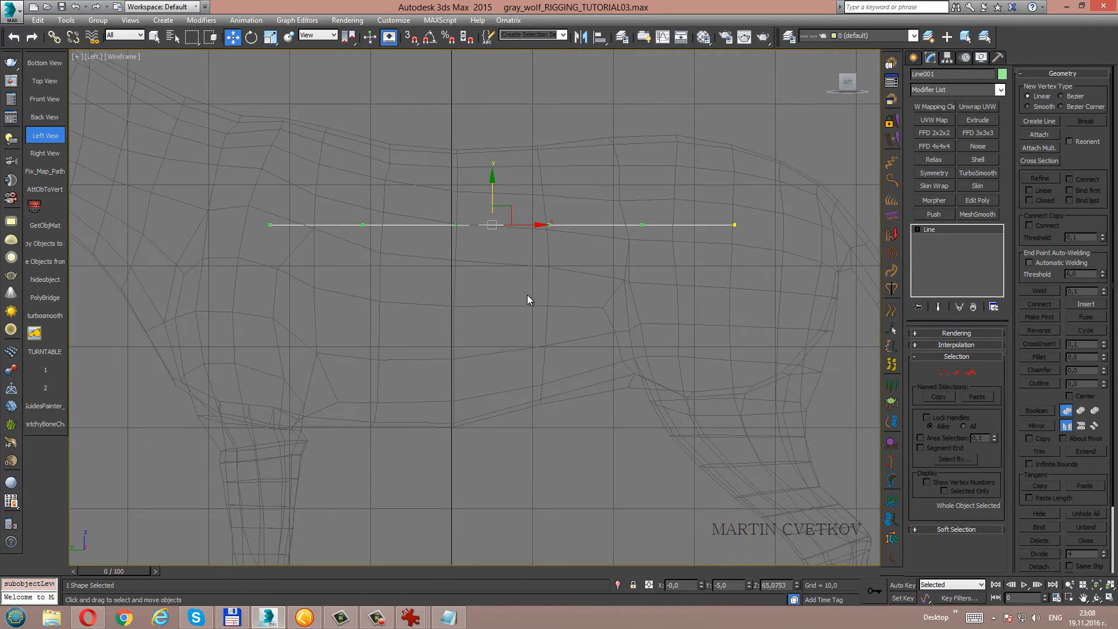
{"action": "middle_click_drag", "start_coordinate": [542, 297], "coordinate": [535, 289]}
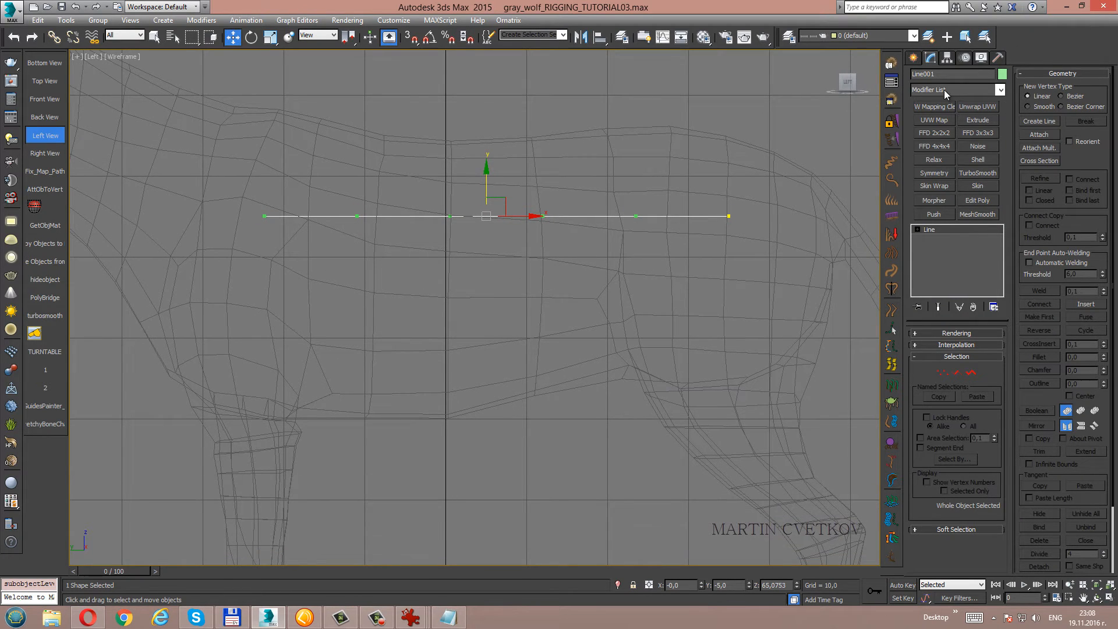
{"action": "middle_click_drag", "start_coordinate": [649, 153], "coordinate": [646, 149]}
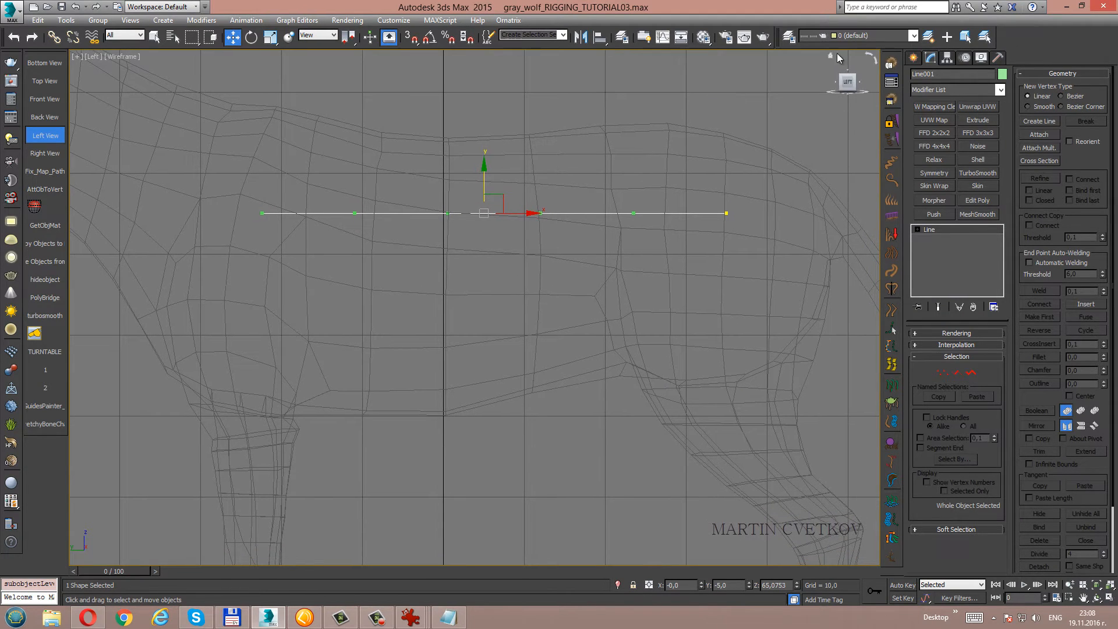
Create a new layer named Object_to_hide that contains the torso line, and expand the layer to list its contents.
{"action": "left_click", "coordinate": [790, 36]}
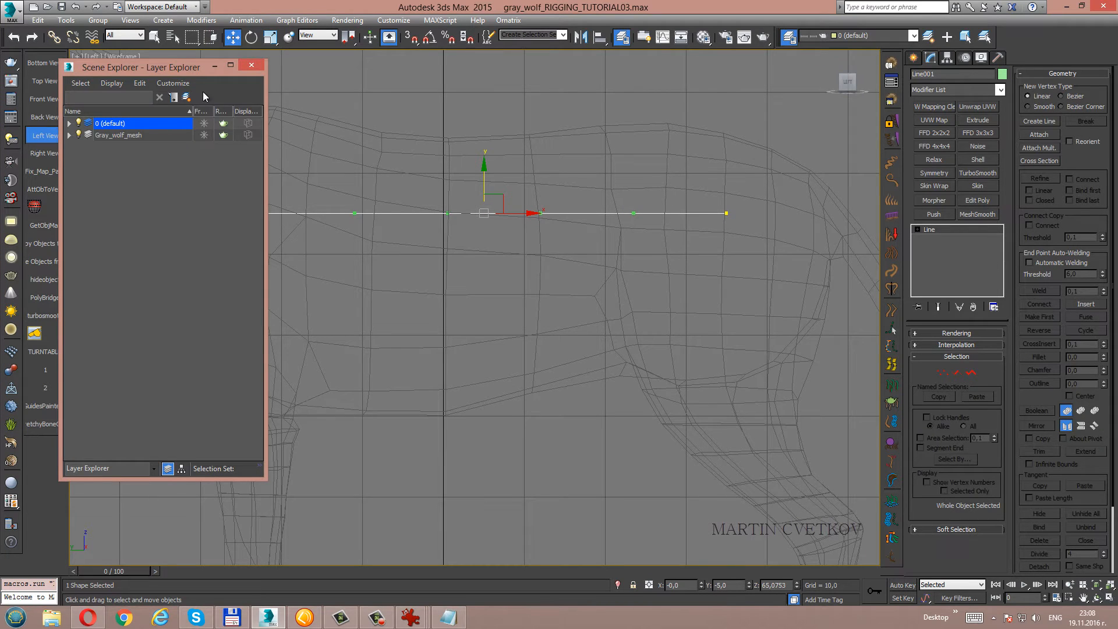
{"action": "left_click_drag", "start_coordinate": [172, 71], "coordinate": [681, 93]}
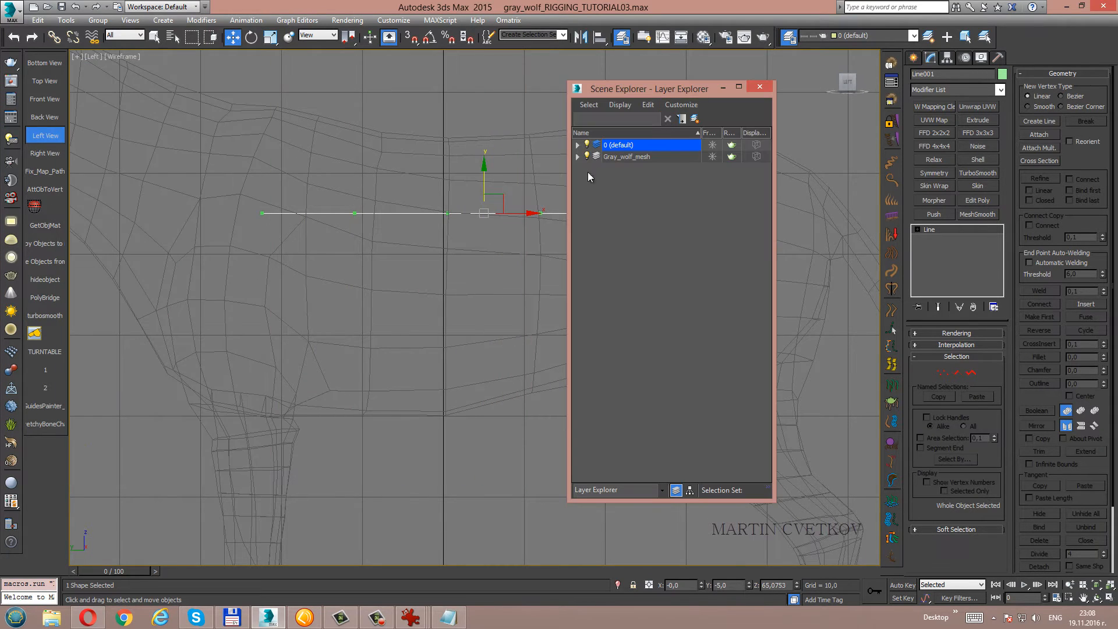
{"action": "left_click", "coordinate": [695, 119]}
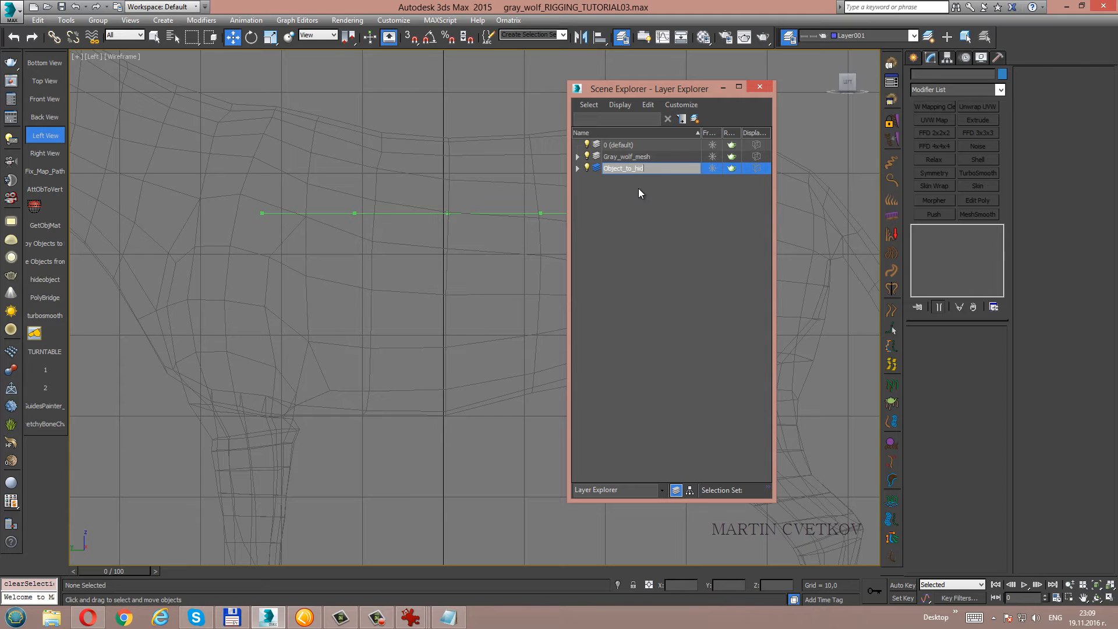
{"action": "key", "text": "Return"}
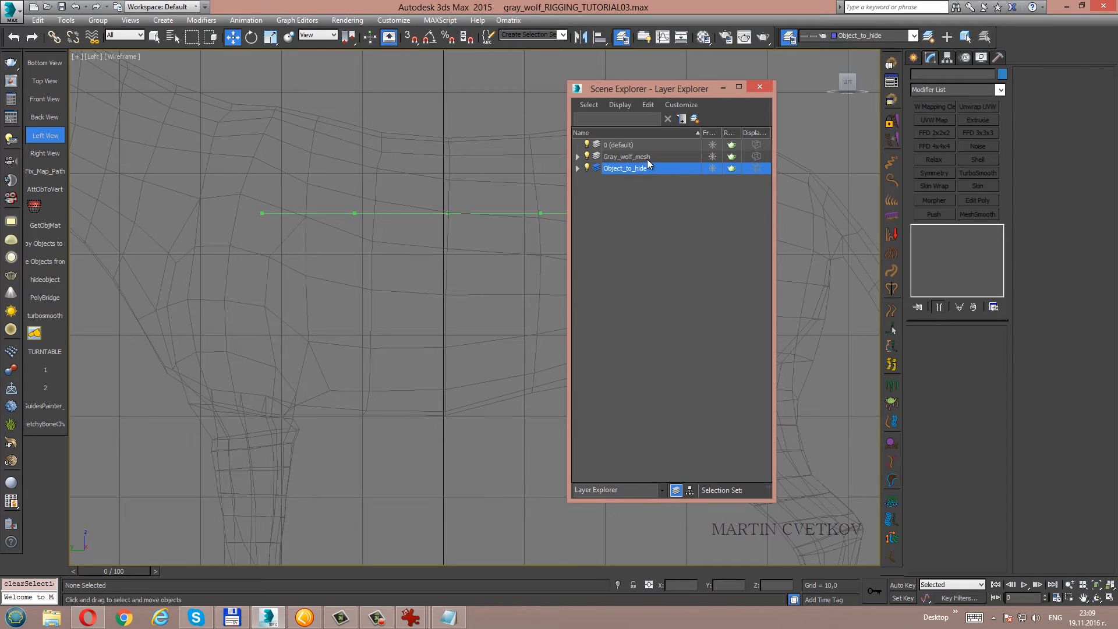
{"action": "left_click", "coordinate": [512, 214]}
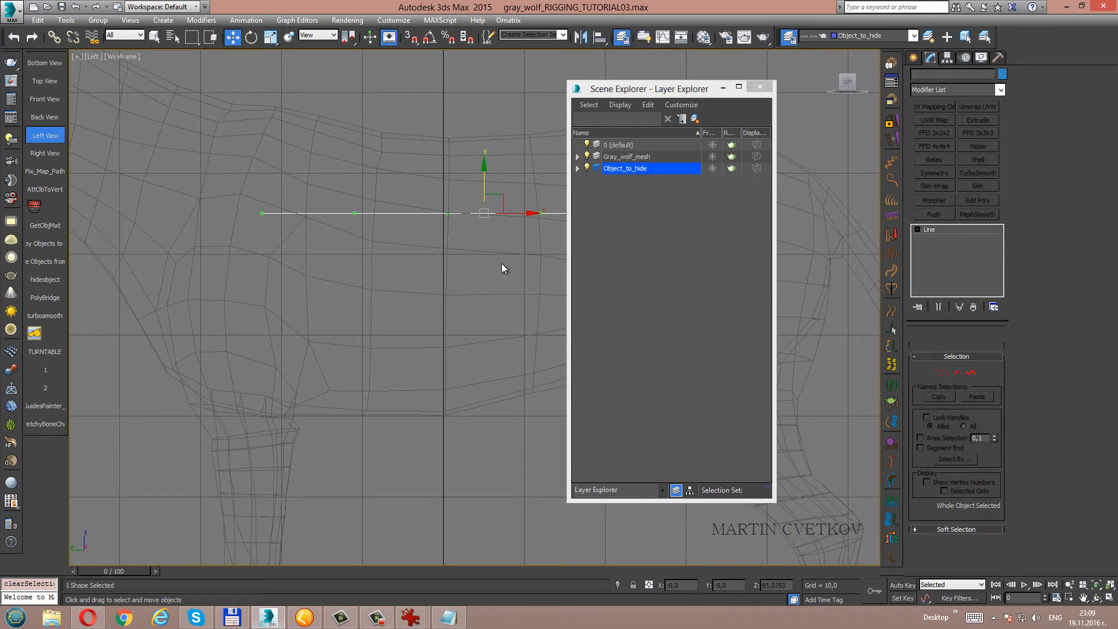
{"action": "left_click", "coordinate": [577, 168]}
{"action": "middle_click_drag", "start_coordinate": [509, 233], "coordinate": [393, 245]}
{"action": "scroll", "coordinate": [382, 258], "scroll_direction": "down", "scroll_amount": 2}
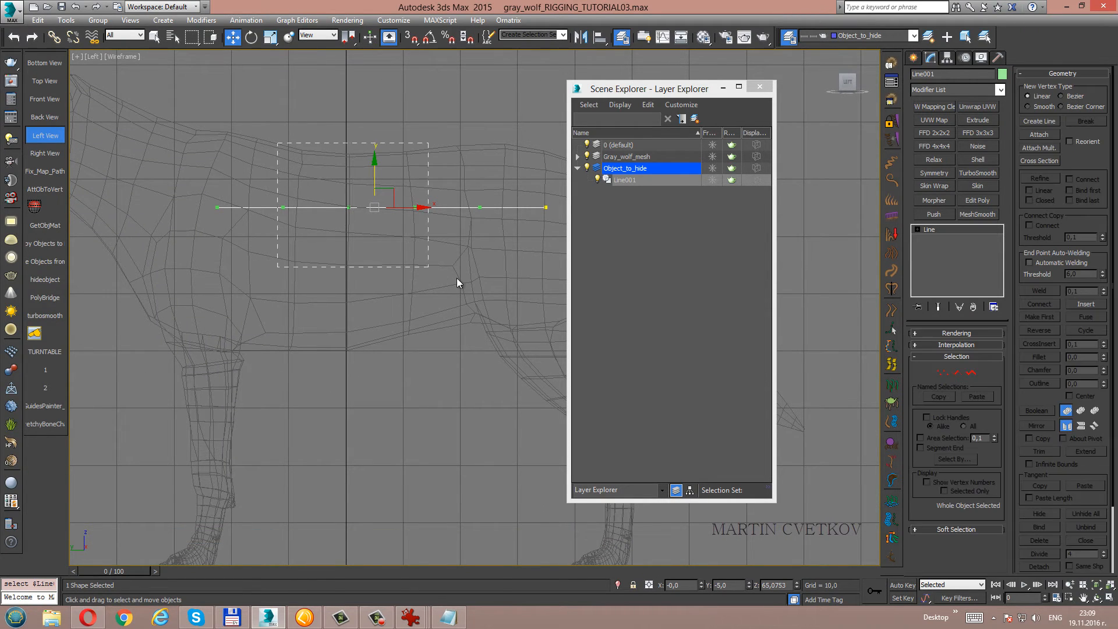
{"action": "left_click_drag", "start_coordinate": [457, 283], "coordinate": [452, 273]}
{"action": "left_click_drag", "start_coordinate": [299, 153], "coordinate": [429, 239]}
{"action": "left_click_drag", "start_coordinate": [293, 133], "coordinate": [476, 290]}
{"action": "middle_click_drag", "start_coordinate": [420, 223], "coordinate": [431, 258]}
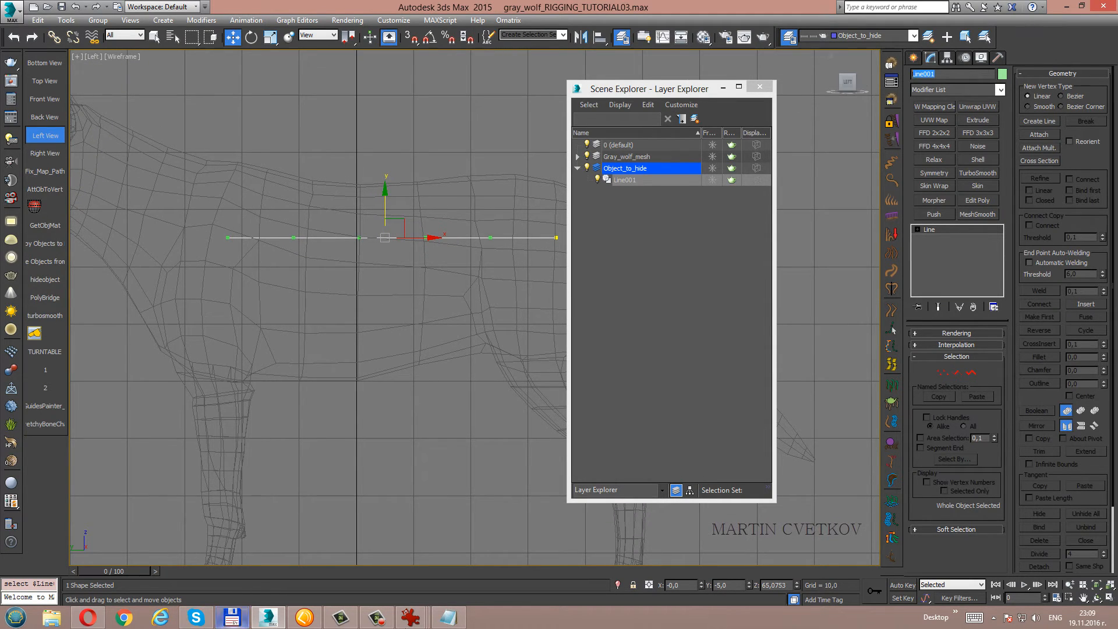
Switch to Notepad, copy the name Spl_Spine from the bones_name file, and return to 3ds Max.
{"action": "key", "text": "alt+Tab"}
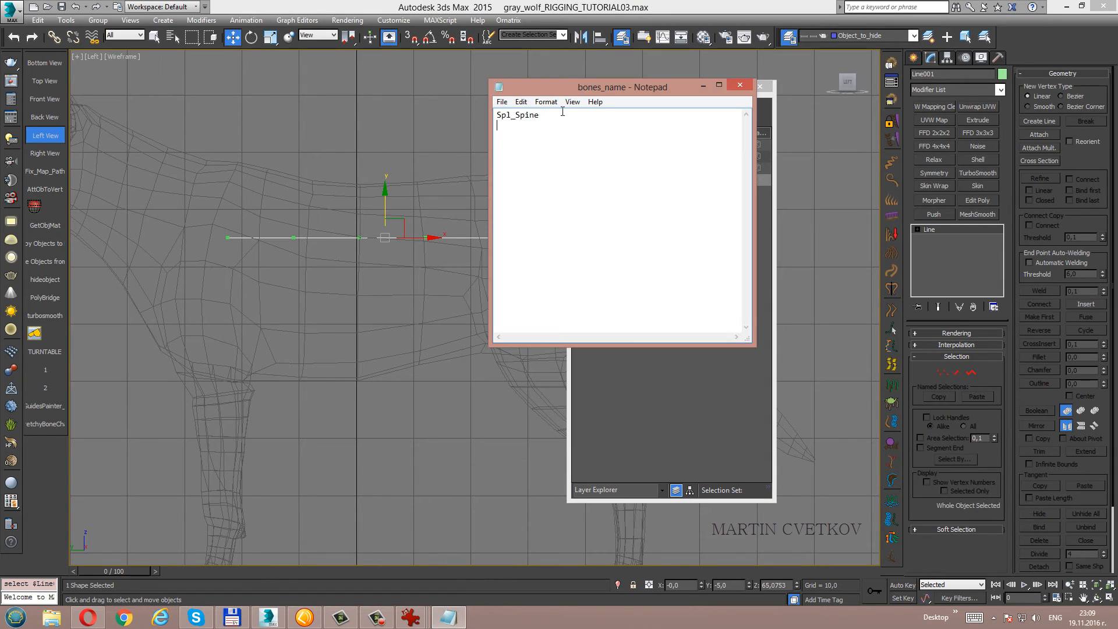
{"action": "left_click_drag", "start_coordinate": [540, 115], "coordinate": [496, 117]}
{"action": "left_click", "coordinate": [540, 114]}
{"action": "right_click", "coordinate": [512, 114]}
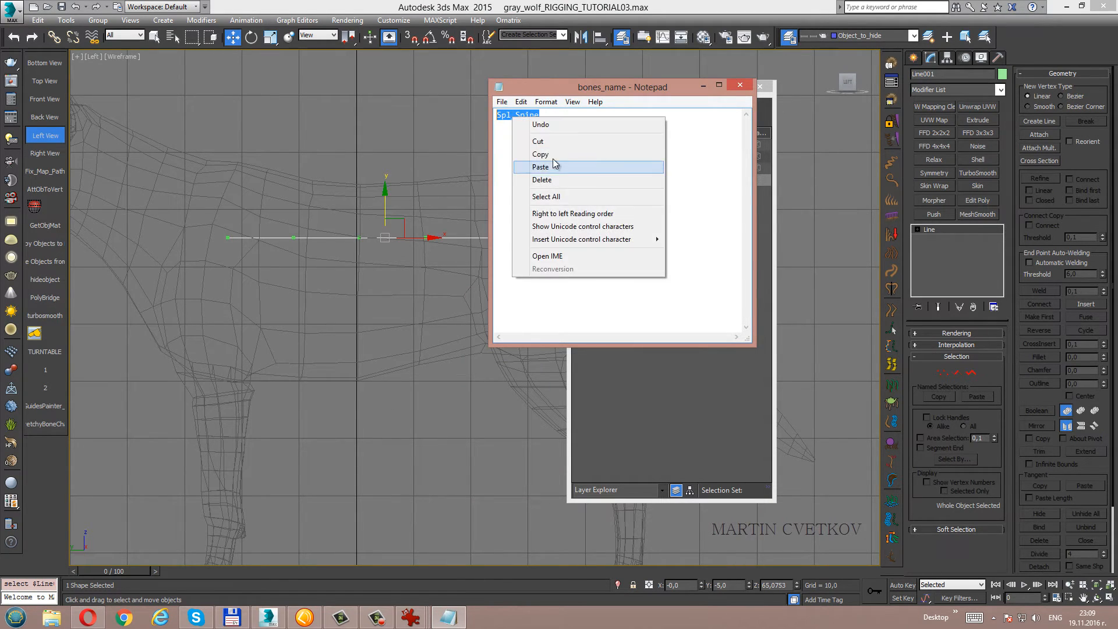
{"action": "left_click", "coordinate": [554, 157]}
{"action": "left_click", "coordinate": [701, 87]}
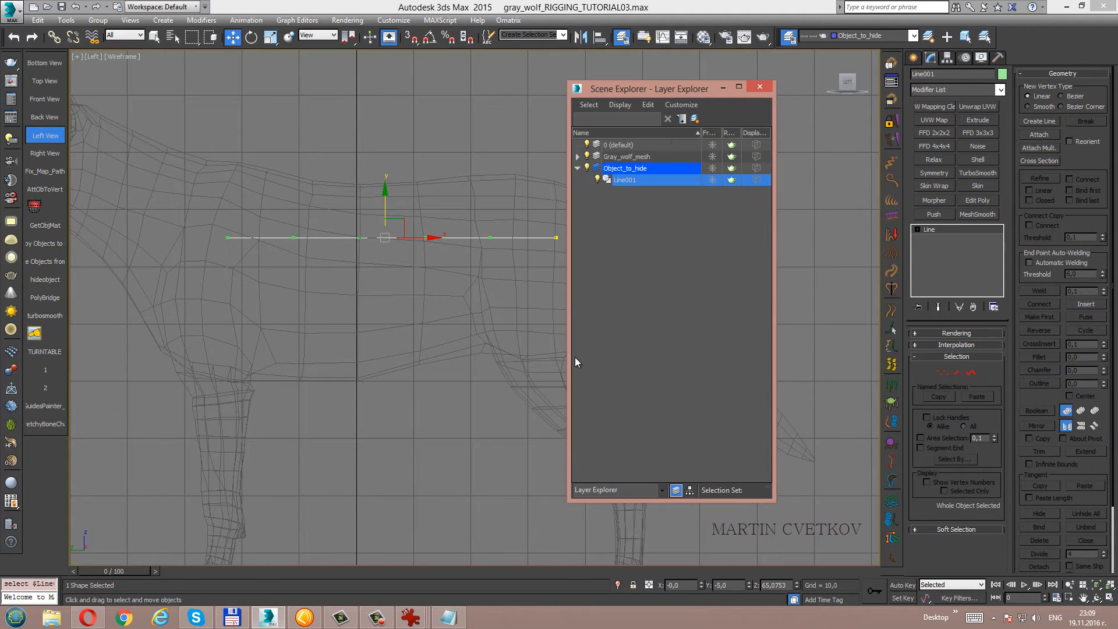
{"action": "left_click", "coordinate": [448, 617]}
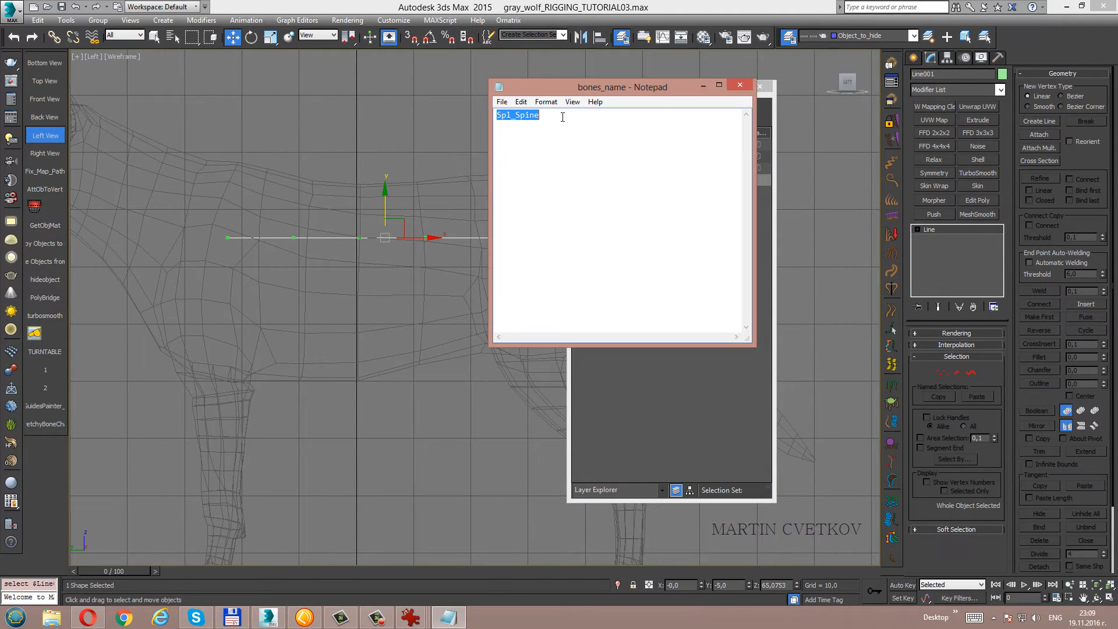
{"action": "left_click_drag", "start_coordinate": [613, 87], "coordinate": [612, 193]}
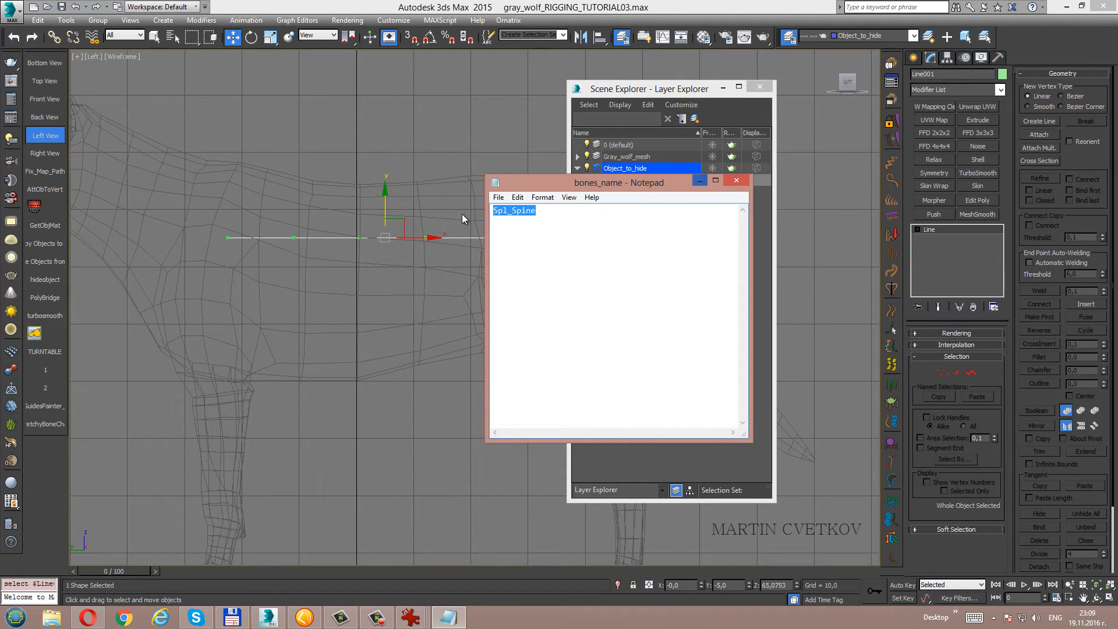
{"action": "middle_click_drag", "start_coordinate": [343, 248], "coordinate": [342, 213]}
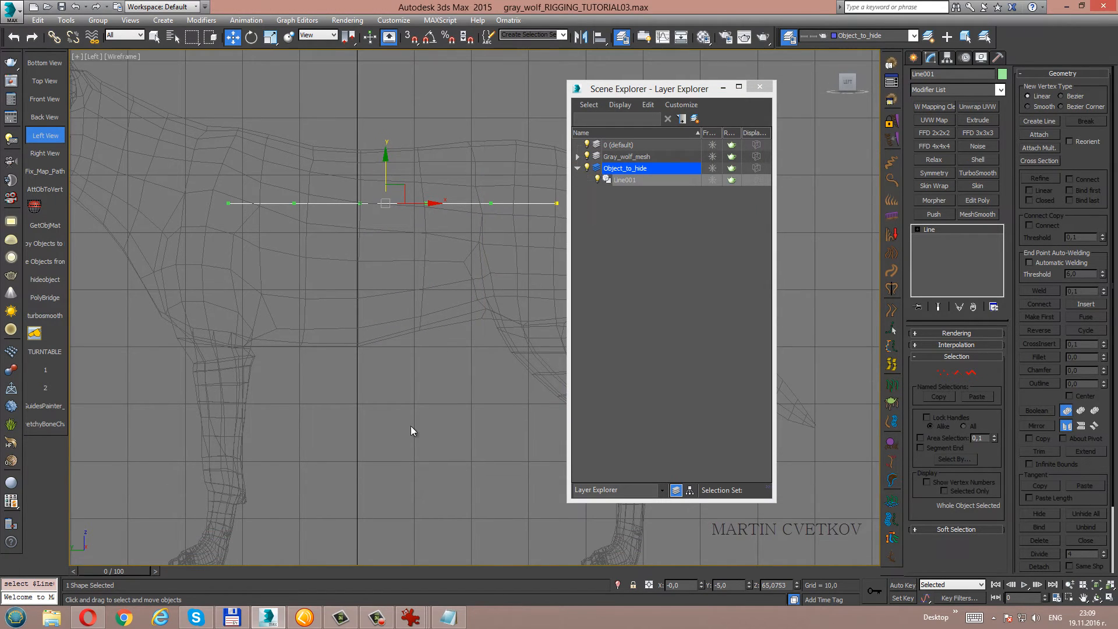
{"action": "left_click", "coordinate": [448, 617]}
{"action": "double_click", "coordinate": [520, 211]}
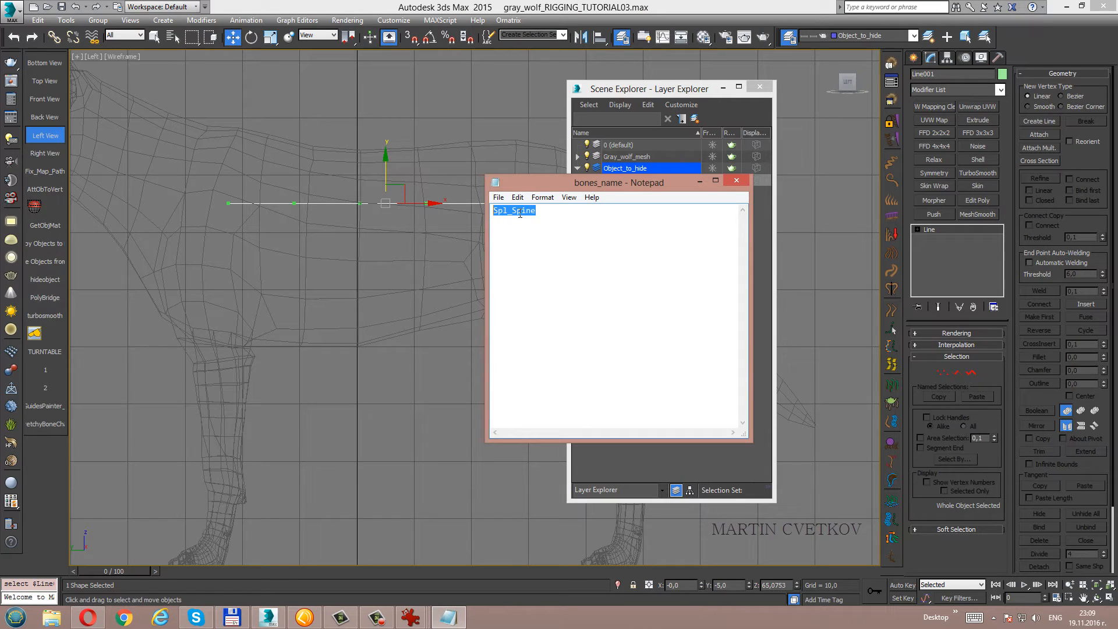
{"action": "right_click", "coordinate": [515, 211]}
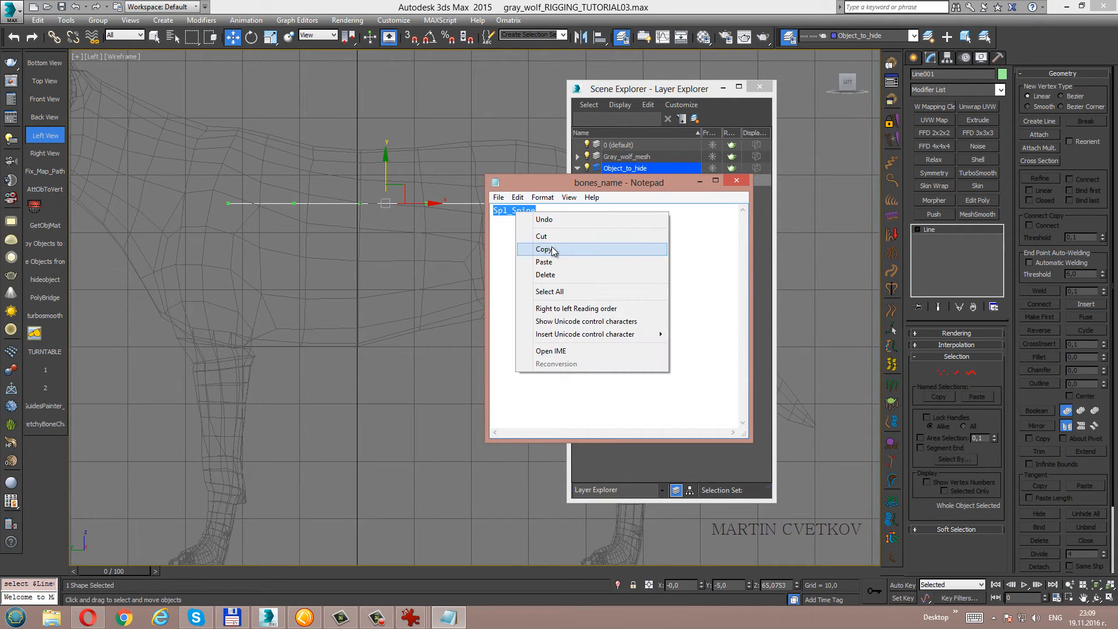
{"action": "left_click", "coordinate": [551, 248]}
{"action": "left_click", "coordinate": [699, 180]}
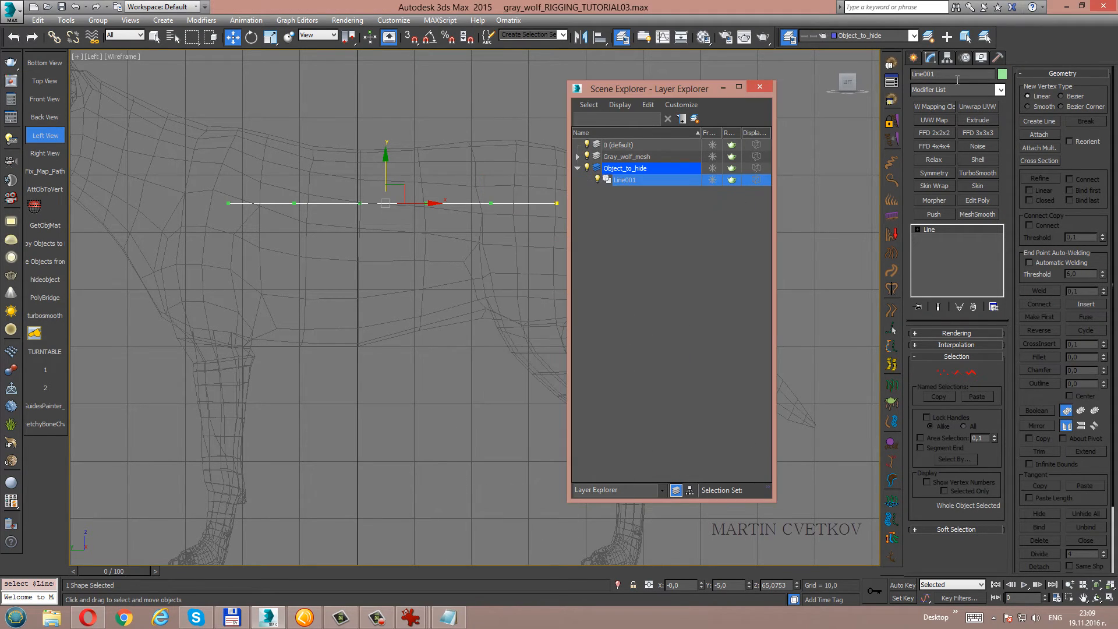
Rename the torso line to Spl_Spine and save the scene incrementally as gray_wolf_RIGGING_TUTORIAL04.max.
{"action": "double_click", "coordinate": [926, 75]}
{"action": "right_click", "coordinate": [926, 75]}
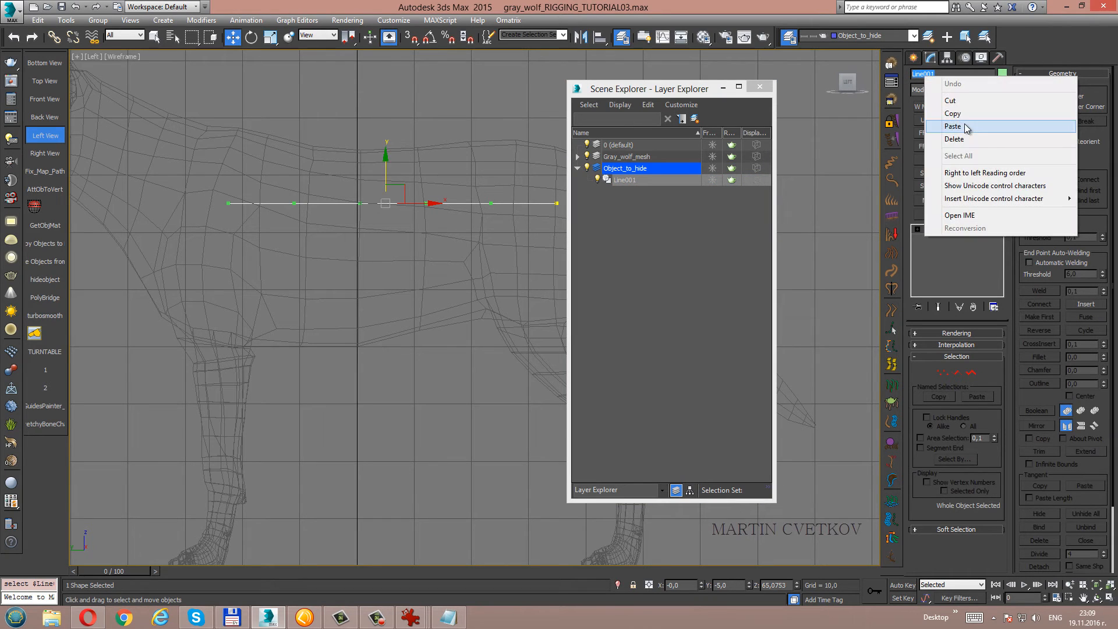
{"action": "left_click", "coordinate": [941, 125]}
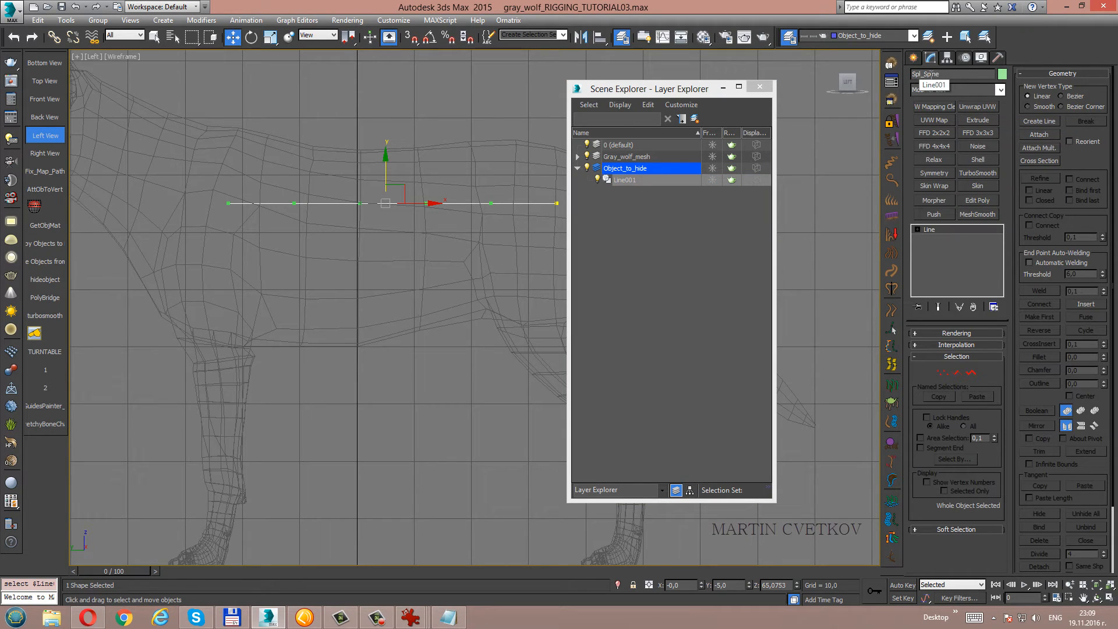
{"action": "key", "text": "Return"}
{"action": "middle_click_drag", "start_coordinate": [467, 251], "coordinate": [459, 261]}
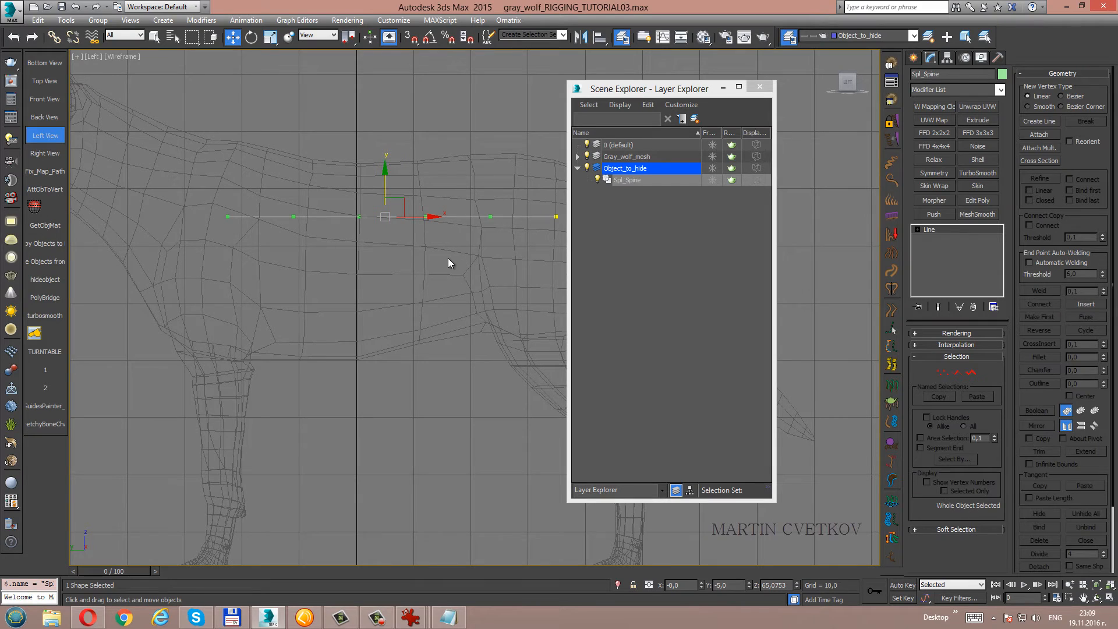
{"action": "key", "text": "ctrl+s"}
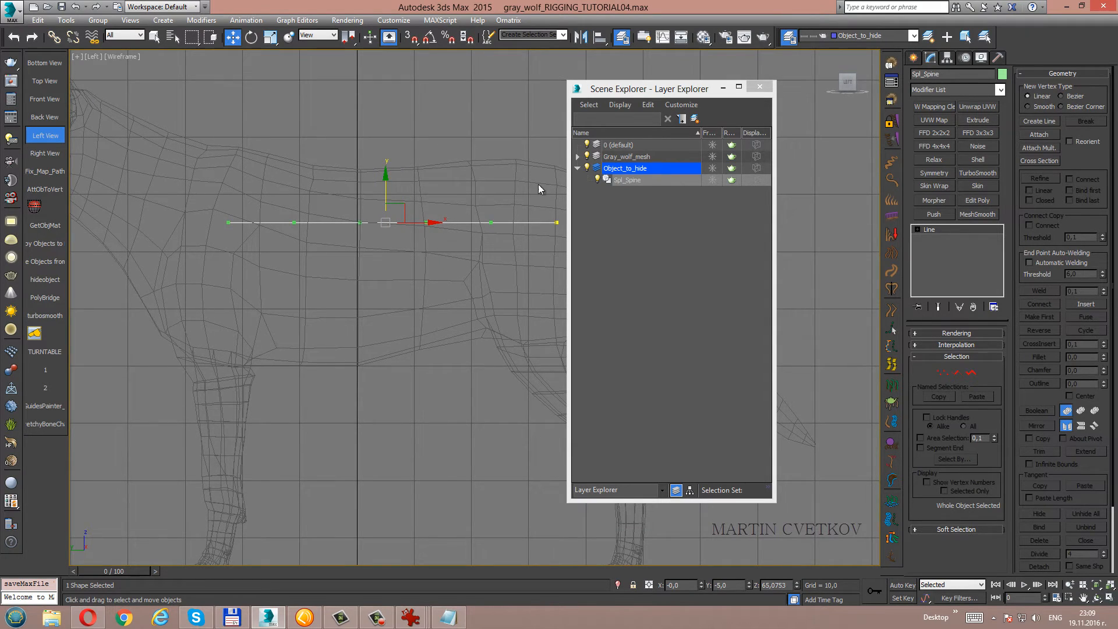
Shrink the Layer Explorer window to a few rows and move it above the wolf's hindquarters, clear of the spine line.
{"action": "left_click_drag", "start_coordinate": [649, 504], "coordinate": [649, 257]}
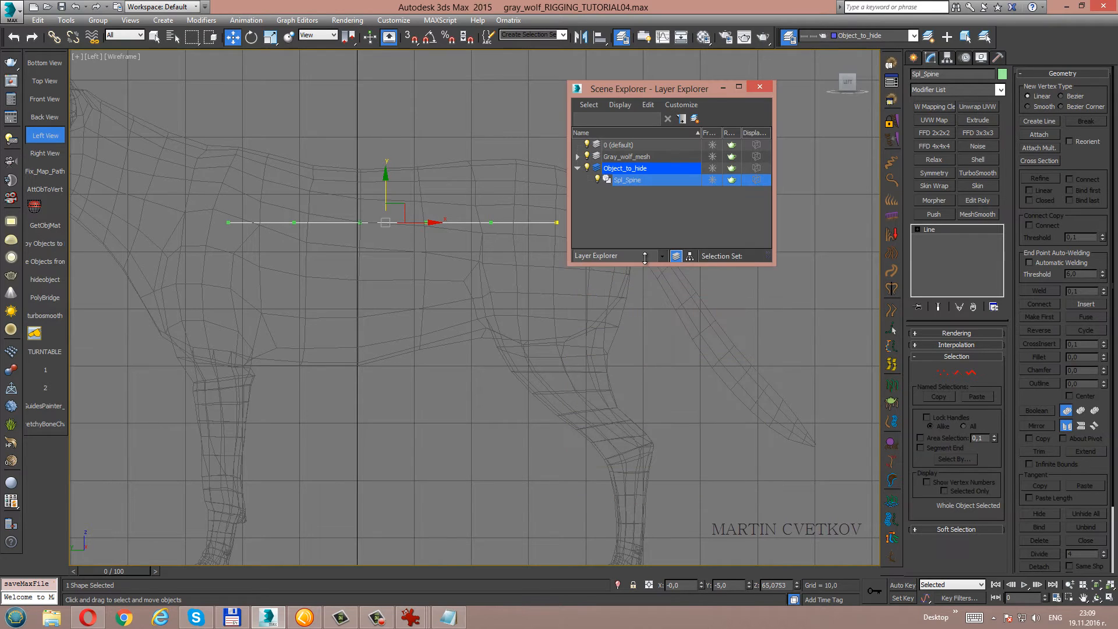
{"action": "left_click_drag", "start_coordinate": [663, 86], "coordinate": [752, 59]}
{"action": "middle_click_drag", "start_coordinate": [474, 230], "coordinate": [474, 253]}
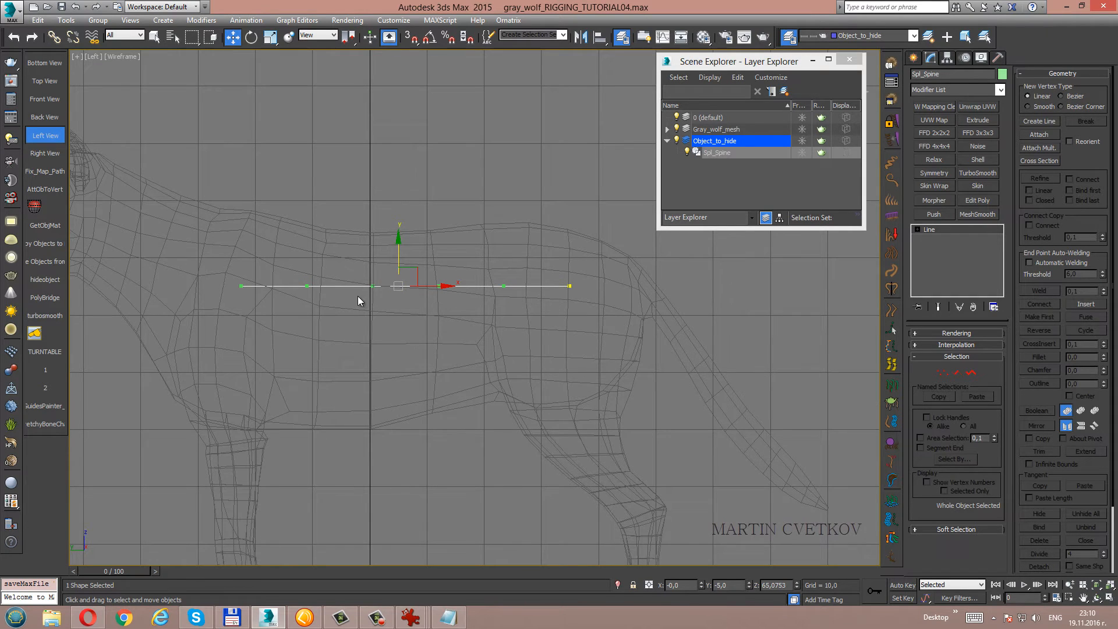
{"action": "middle_click_drag", "start_coordinate": [402, 314], "coordinate": [542, 300]}
{"action": "left_click", "coordinate": [384, 622]}
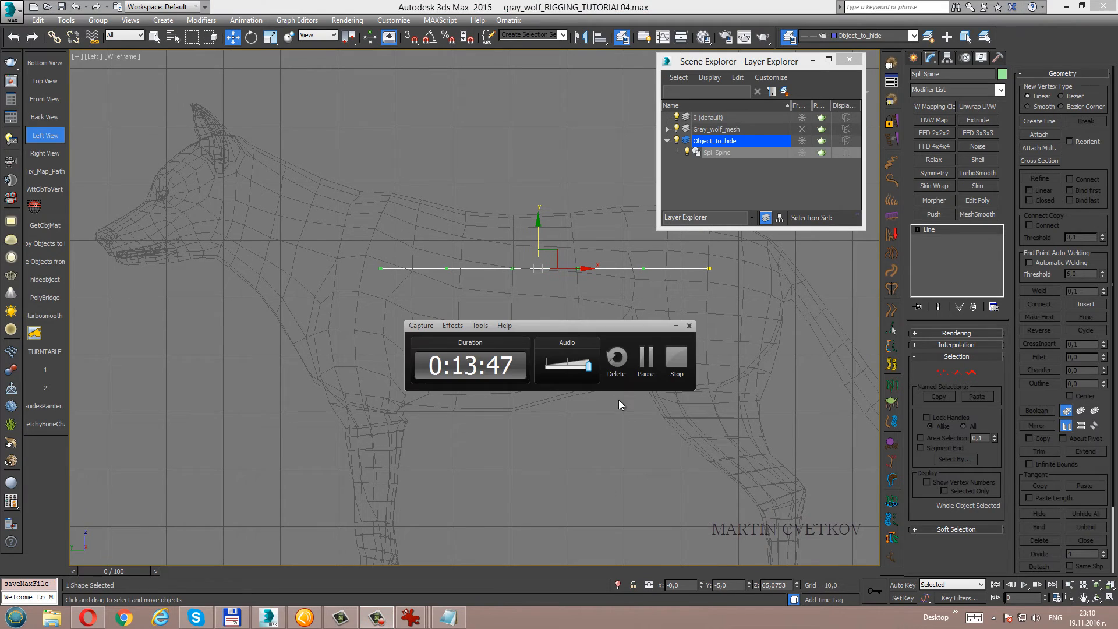
{"action": "left_click", "coordinate": [644, 362]}
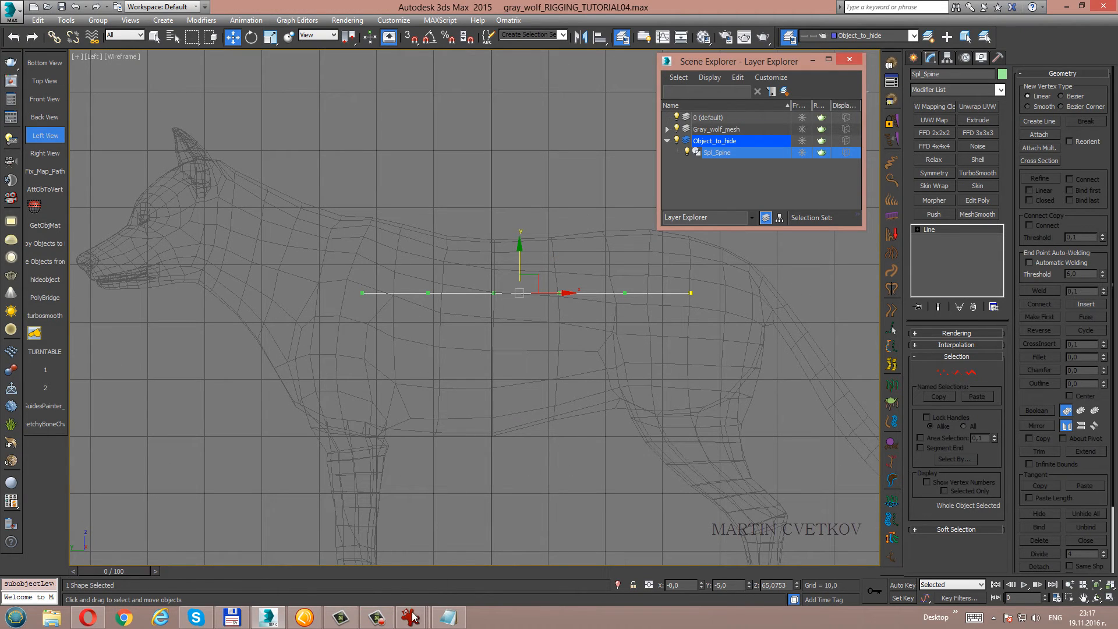
{"action": "left_click", "coordinate": [410, 617]}
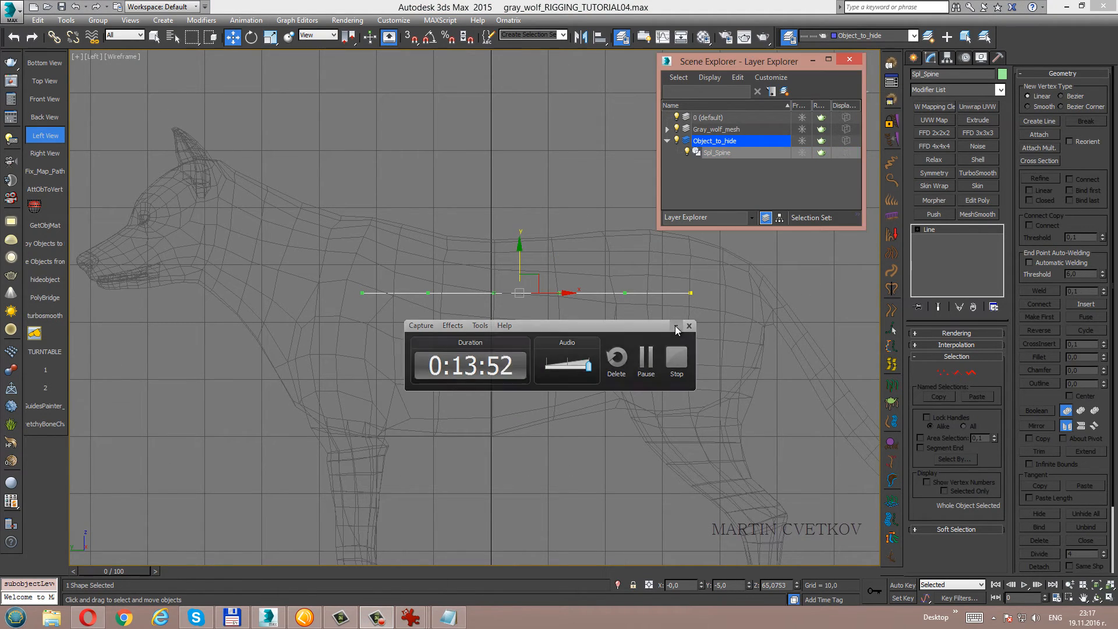
{"action": "left_click", "coordinate": [675, 325]}
Enter vertex editing on the Spl_Spine line, select all its vertices and set them to the Corner type.
{"action": "scroll", "coordinate": [501, 281], "scroll_direction": "up", "scroll_amount": 3}
{"action": "middle_click_drag", "start_coordinate": [508, 281], "coordinate": [516, 323]}
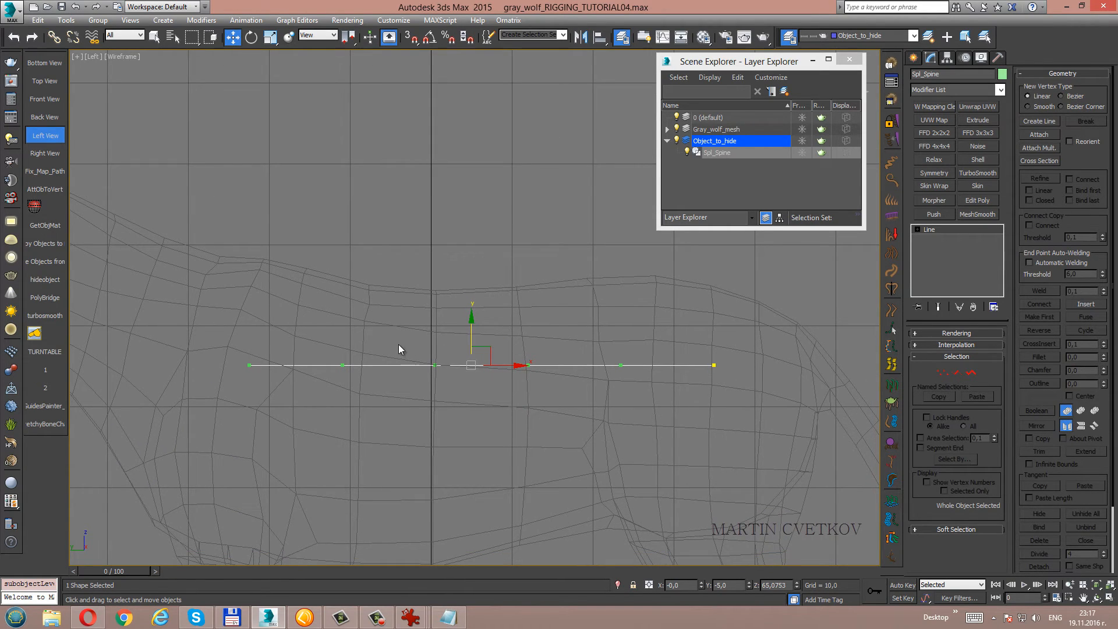
{"action": "left_click", "coordinate": [942, 372]}
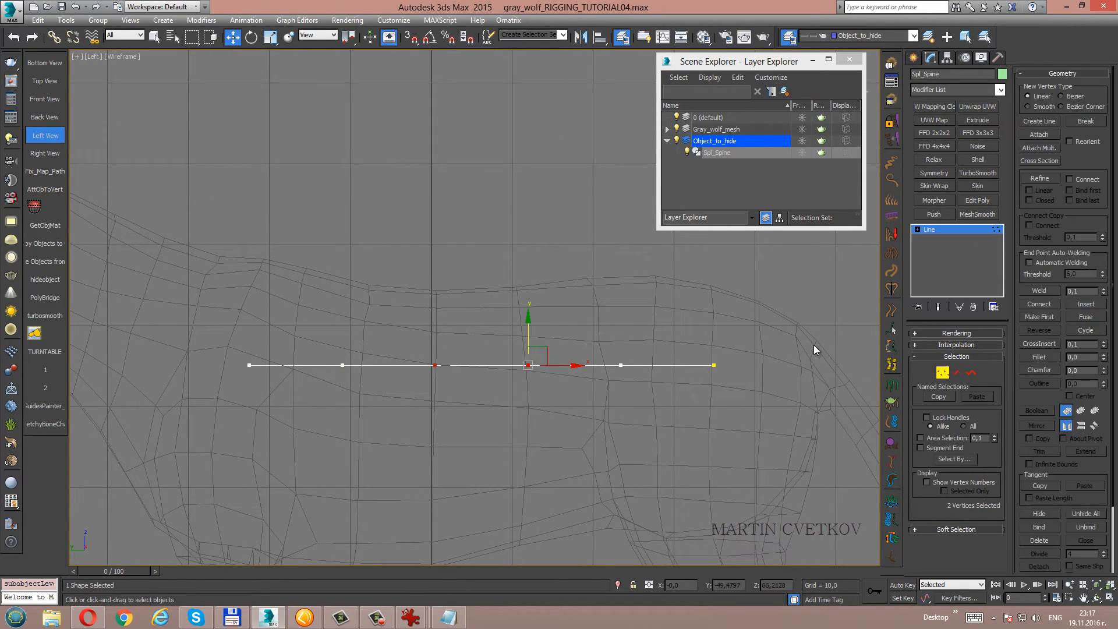
{"action": "left_click", "coordinate": [714, 366]}
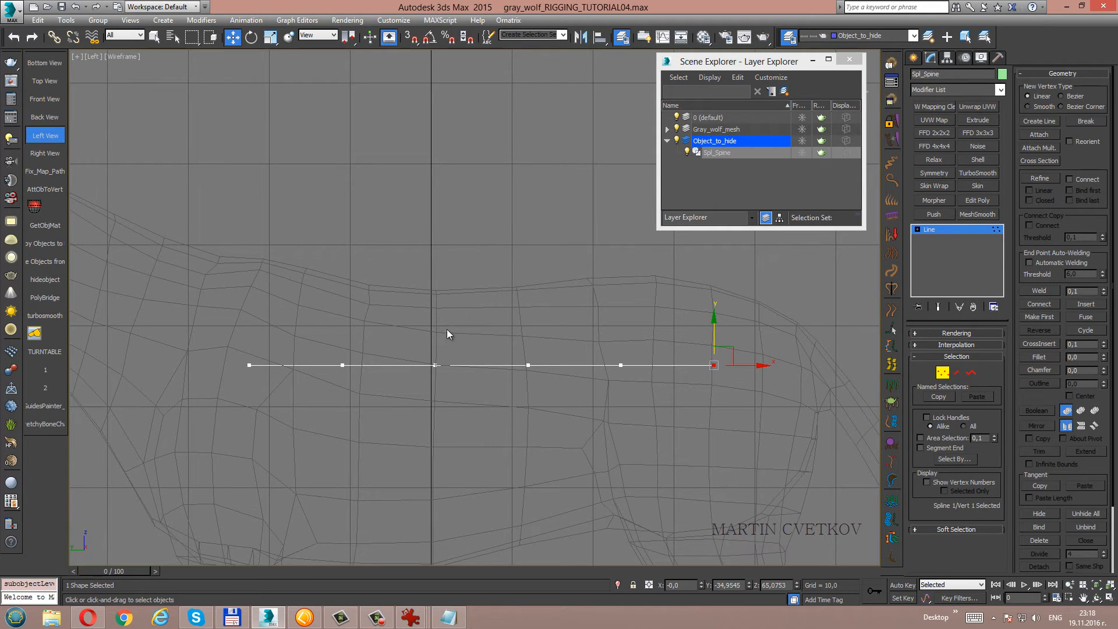
{"action": "left_click_drag", "start_coordinate": [720, 452], "coordinate": [743, 446]}
{"action": "mouse_move", "coordinate": [515, 343]}
{"action": "middle_mouse_down"}
{"action": "mouse_move", "coordinate": [506, 348]}
{"action": "mouse_move", "coordinate": [519, 332]}
{"action": "middle_mouse_up"}
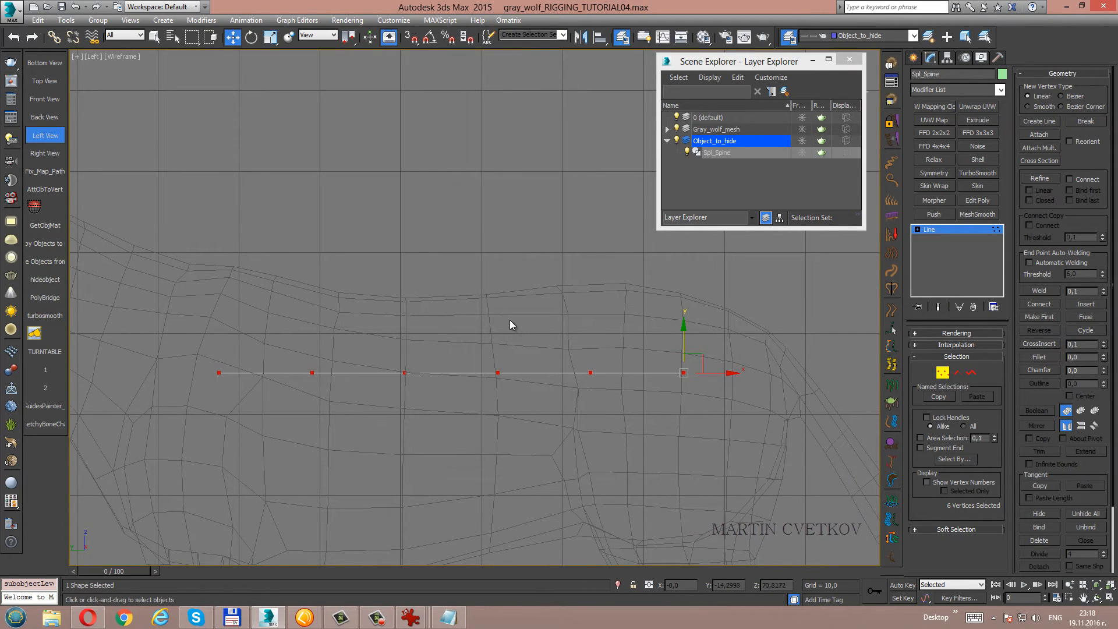
{"action": "right_click", "coordinate": [505, 315]}
{"action": "left_click", "coordinate": [493, 255]}
Try raising the spine line's third vertex to about 71.9 on Z, and undo the move.
{"action": "left_click", "coordinate": [591, 372]}
{"action": "left_click", "coordinate": [498, 373]}
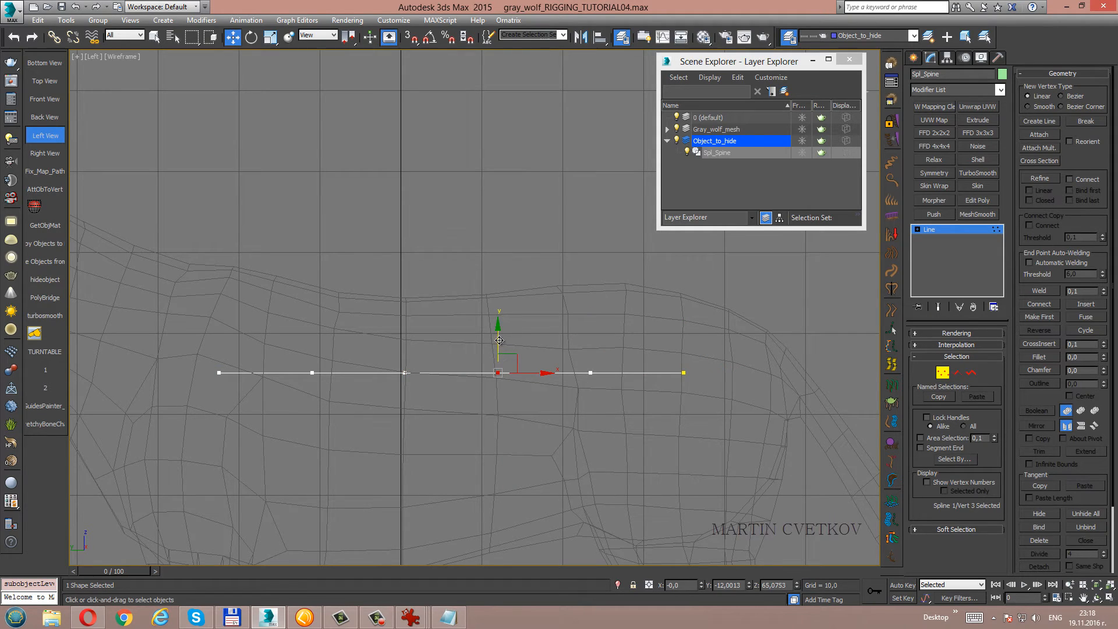
{"action": "left_click_drag", "start_coordinate": [499, 341], "coordinate": [500, 285]}
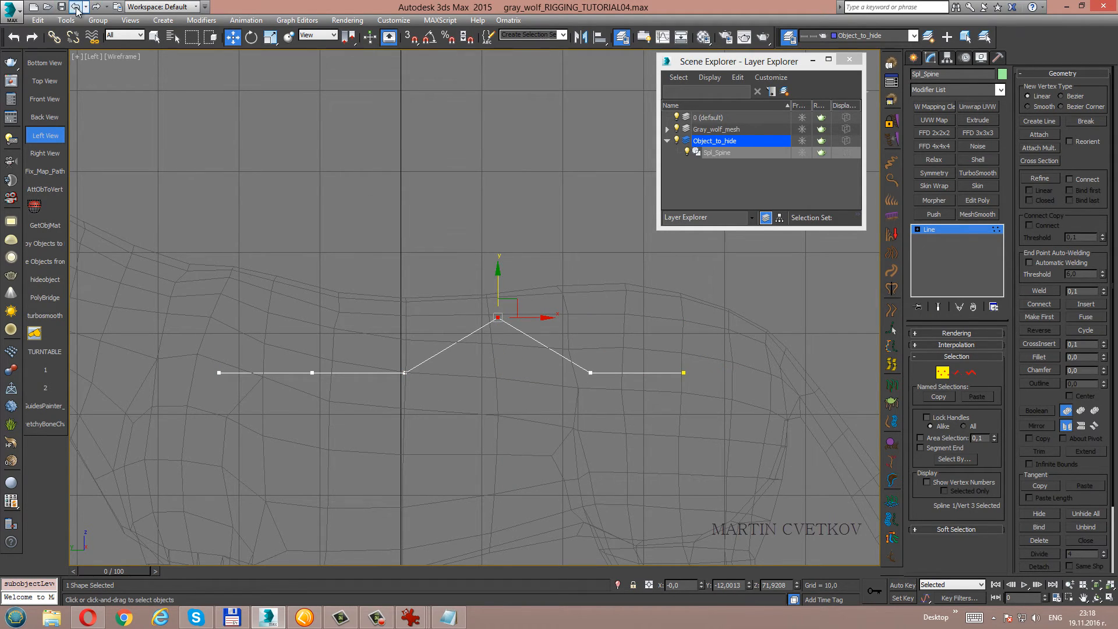
{"action": "left_click", "coordinate": [75, 7]}
Select all vertices of the Spl_Spine line and set them to the Smooth type.
{"action": "key", "text": "ctrl+a"}
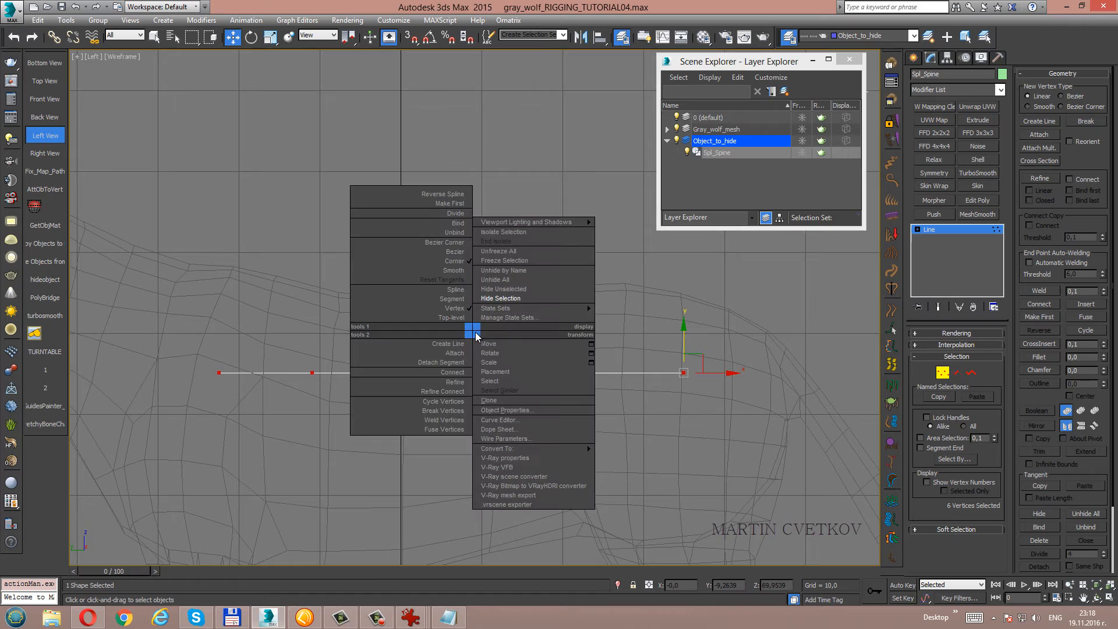
{"action": "left_click", "coordinate": [468, 271]}
Try raising the spine line's third vertex to about 89.4 on Z and its hindquarters end vertex, undoing each move.
{"action": "left_click", "coordinate": [497, 373]}
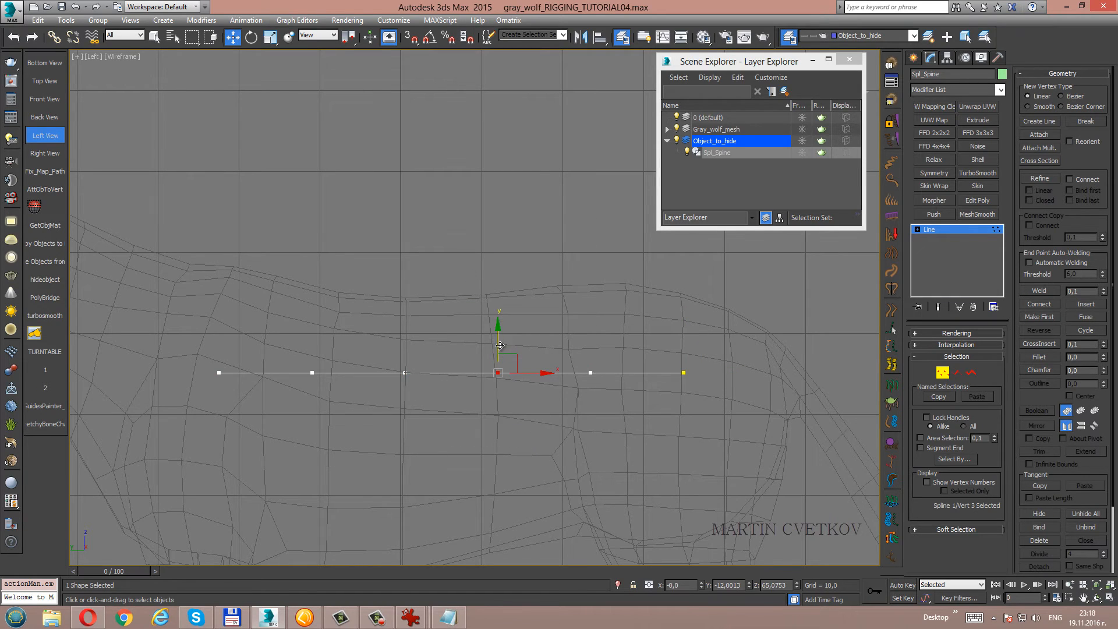
{"action": "left_click_drag", "start_coordinate": [500, 345], "coordinate": [515, 153]}
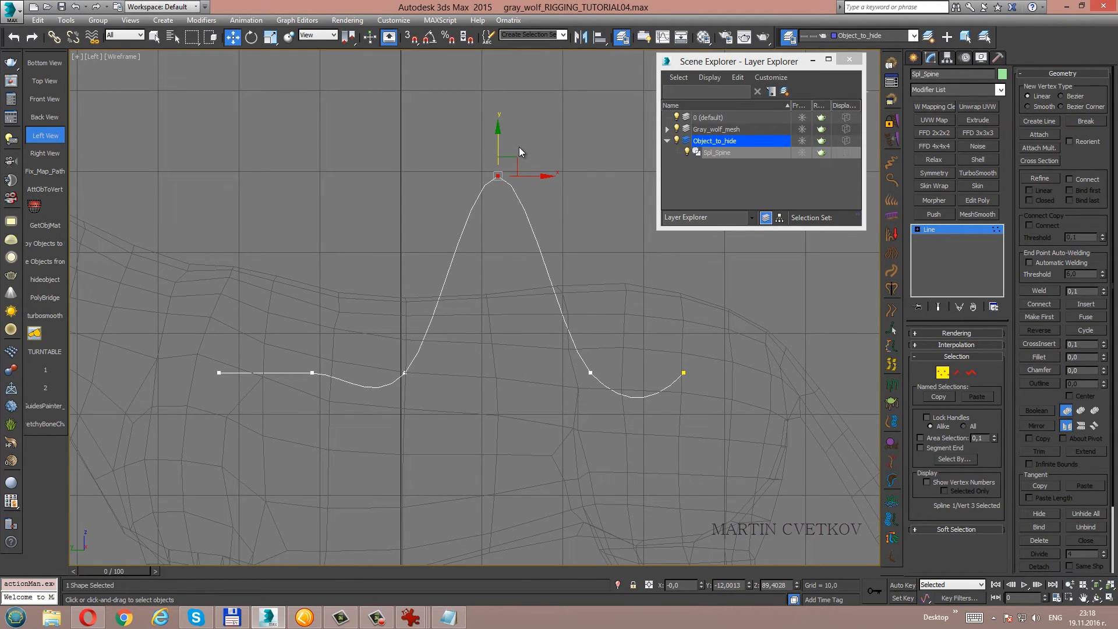
{"action": "key", "text": "ctrl+z"}
{"action": "left_click_drag", "start_coordinate": [667, 421], "coordinate": [668, 419]}
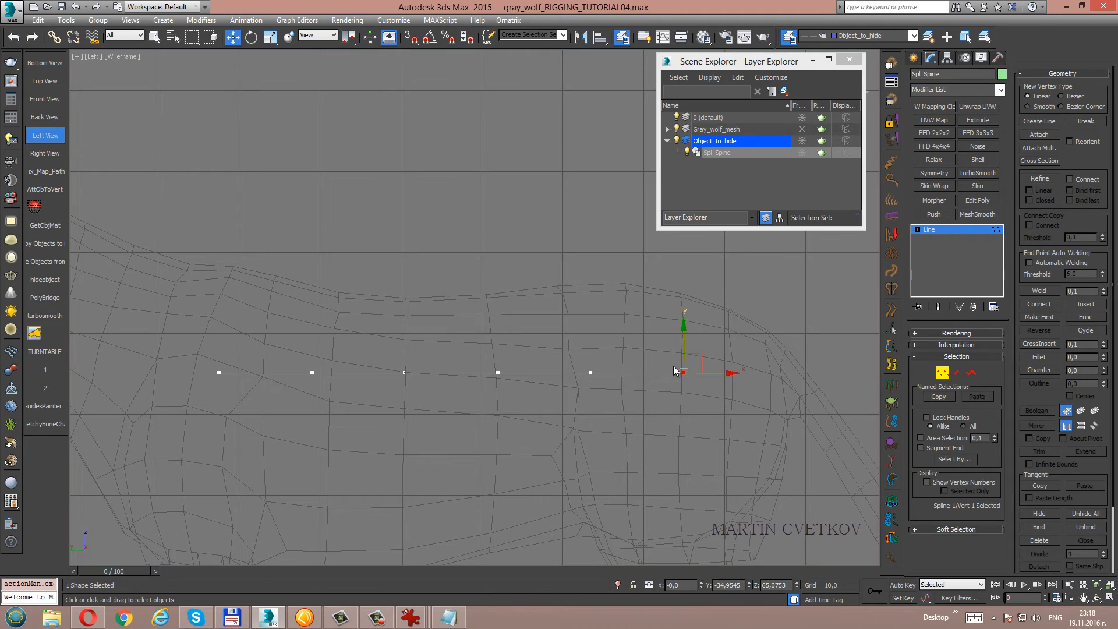
{"action": "left_click_drag", "start_coordinate": [685, 343], "coordinate": [684, 238]}
{"action": "key", "text": "ctrl+z"}
Leave vertex editing and create a Point helper above the wolf's back.
{"action": "left_click", "coordinate": [942, 373]}
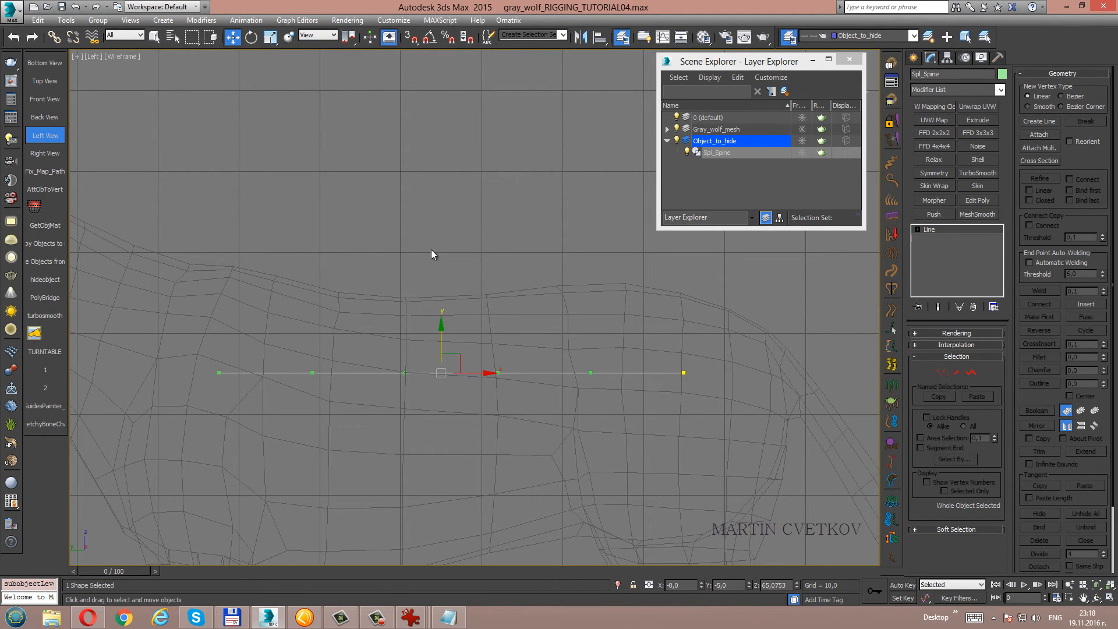
{"action": "middle_click_drag", "start_coordinate": [466, 267], "coordinate": [443, 276]}
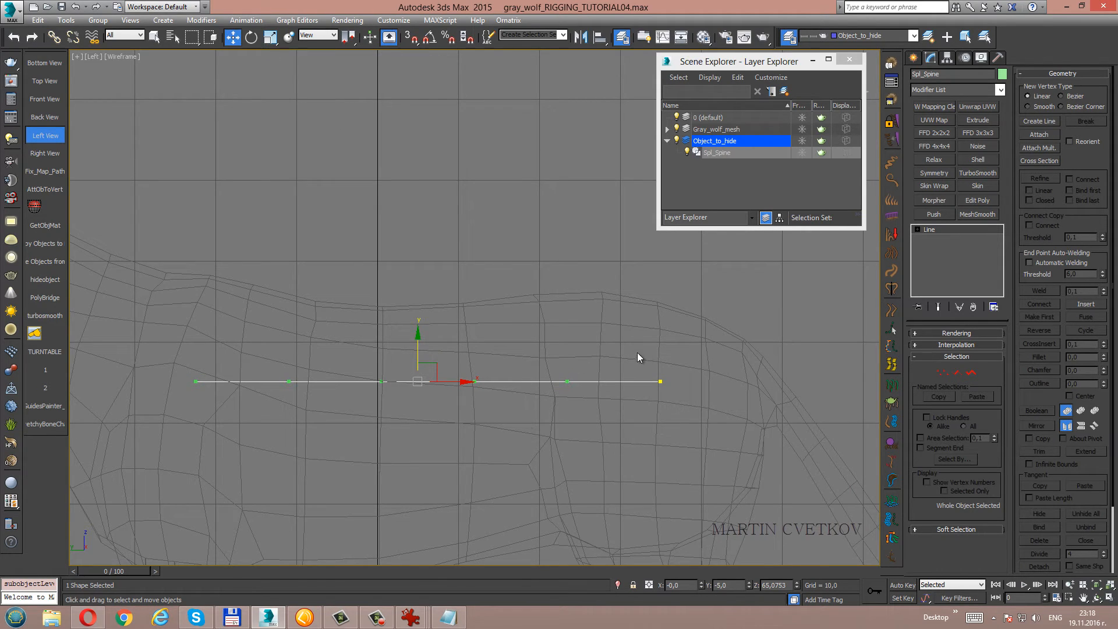
{"action": "left_click", "coordinate": [912, 58]}
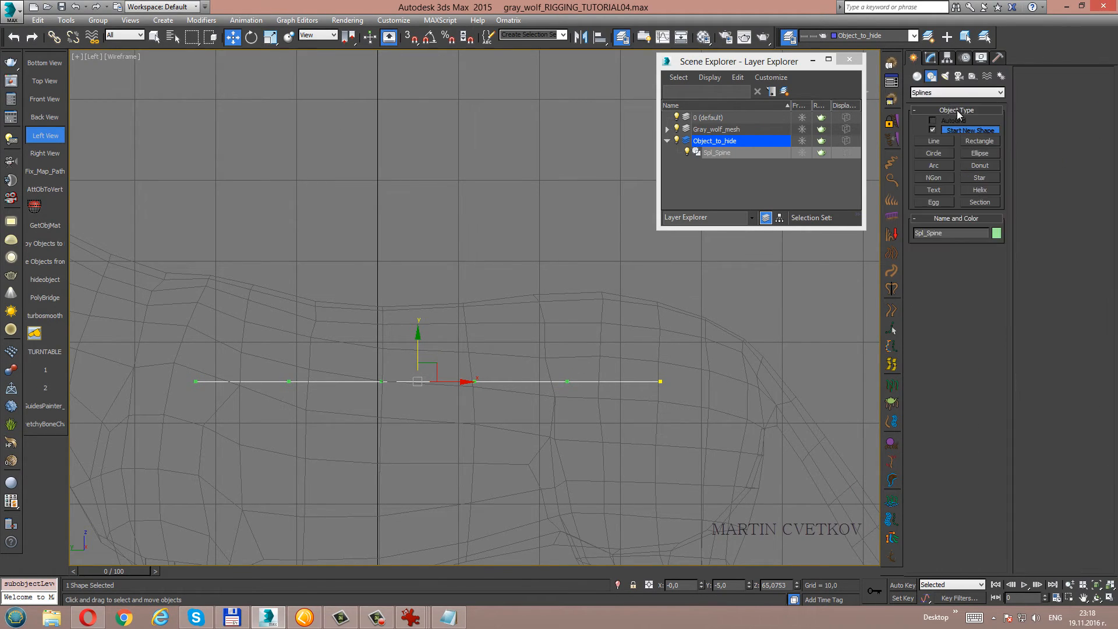
{"action": "left_click", "coordinate": [973, 77]}
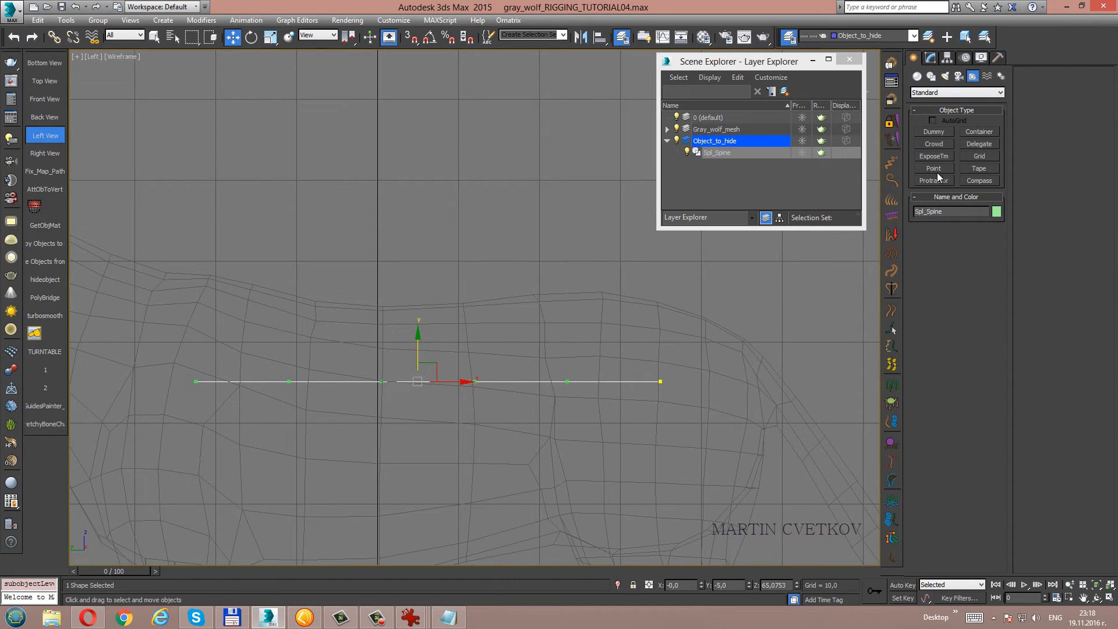
{"action": "left_click", "coordinate": [937, 172]}
{"action": "left_click", "coordinate": [465, 182]}
{"action": "right_click", "coordinate": [582, 247]}
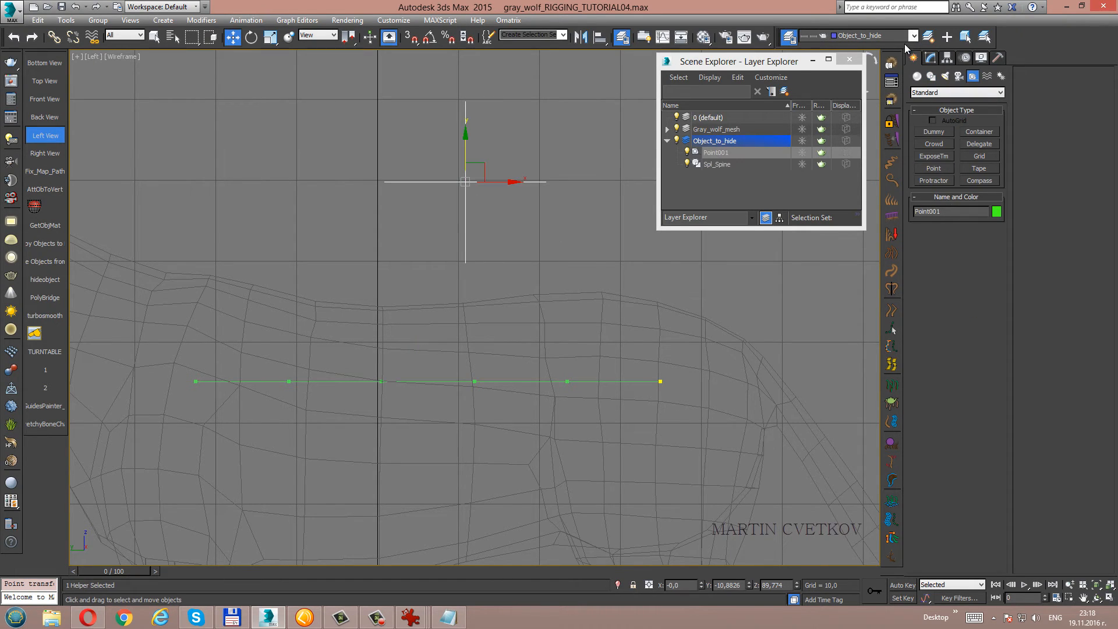
Display the point helper as a box of size 5 instead of a cross and place it above the spine line near the hindquarters.
{"action": "left_click", "coordinate": [930, 60]}
{"action": "left_click", "coordinate": [924, 377]}
{"action": "left_click", "coordinate": [924, 388]}
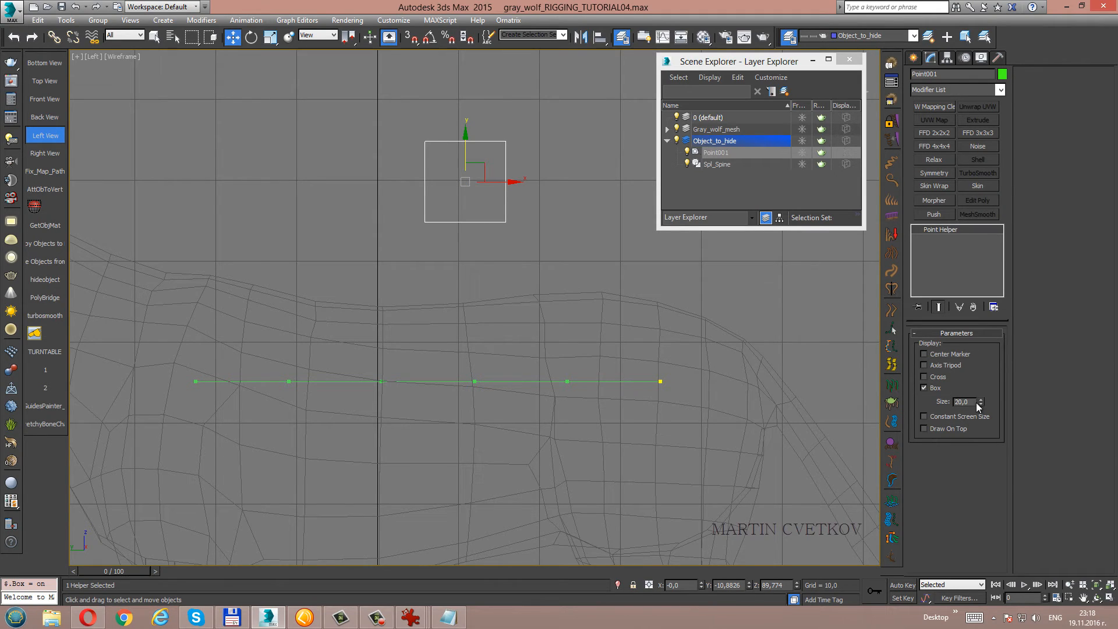
{"action": "left_click_drag", "start_coordinate": [982, 406], "coordinate": [984, 442]}
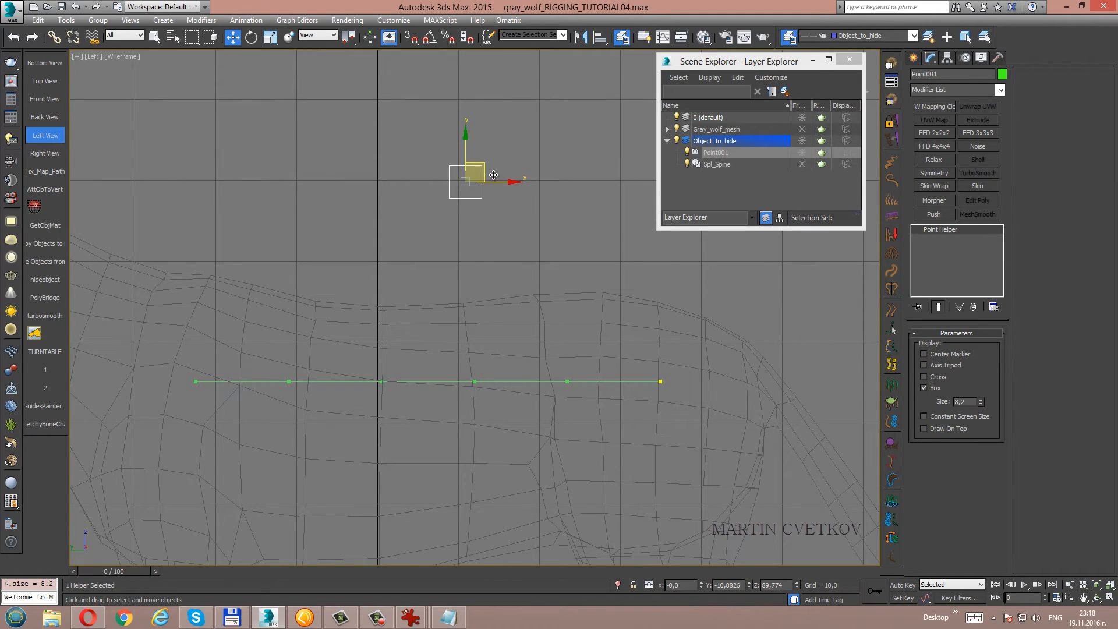
{"action": "left_click_drag", "start_coordinate": [476, 186], "coordinate": [669, 354]}
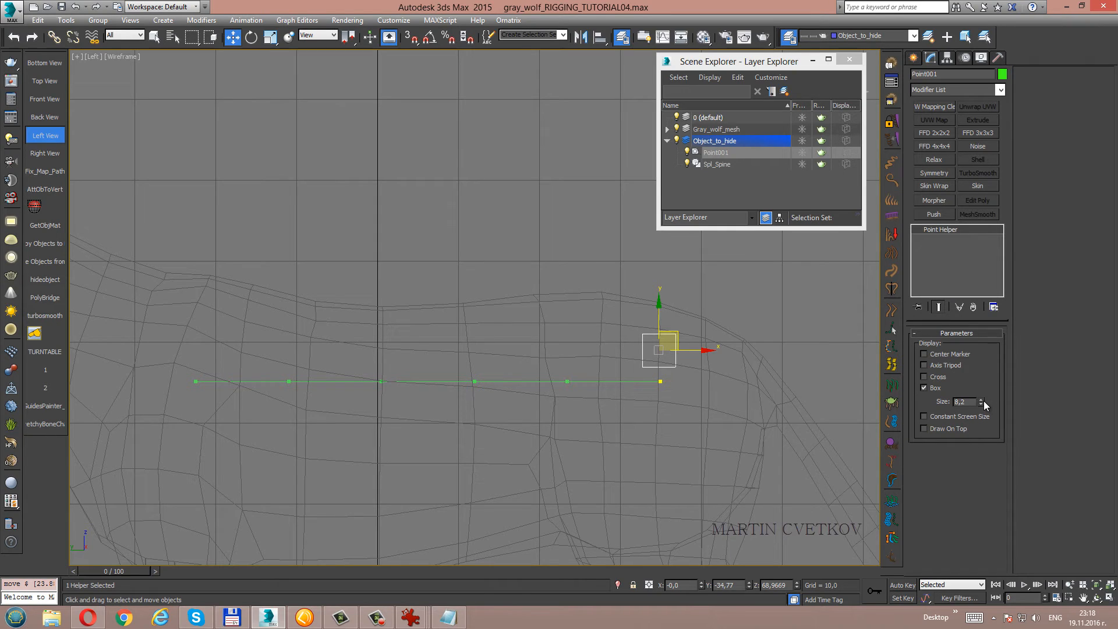
{"action": "left_click_drag", "start_coordinate": [986, 406], "coordinate": [982, 418]}
{"action": "double_click", "coordinate": [976, 401]}
{"action": "type", "text": "5"}
{"action": "key", "text": "Return"}
{"action": "middle_click_drag", "start_coordinate": [697, 336], "coordinate": [693, 335]}
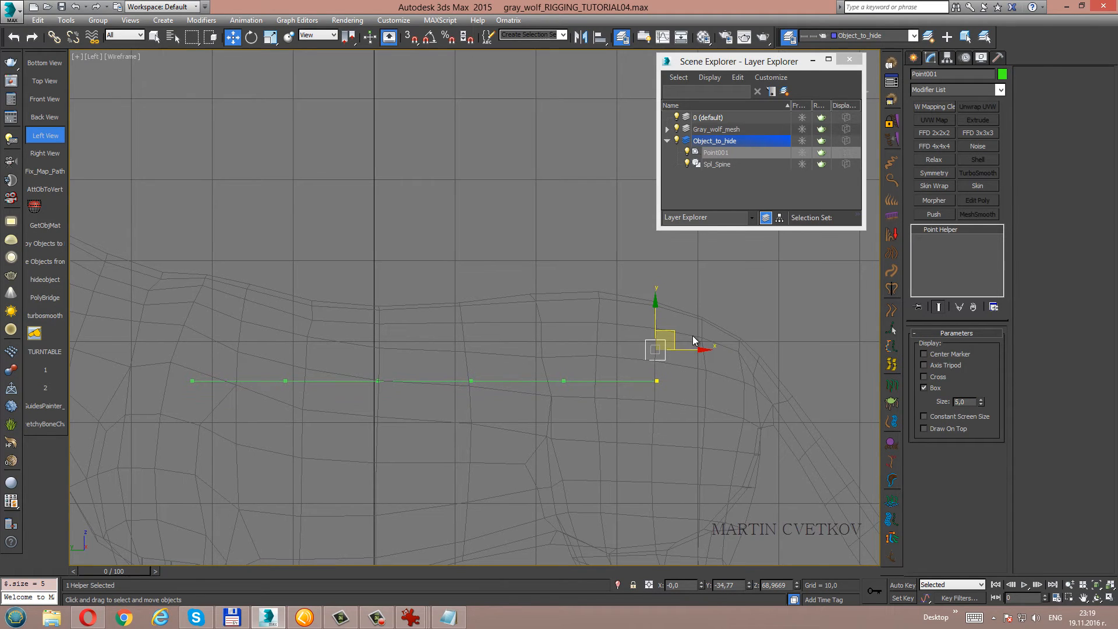
{"action": "left_click_drag", "start_coordinate": [683, 335], "coordinate": [586, 304]}
Copy the name Pt_Spine_A01 from the bones_name file in Notepad and rename the point helper with it.
{"action": "left_click", "coordinate": [448, 617]}
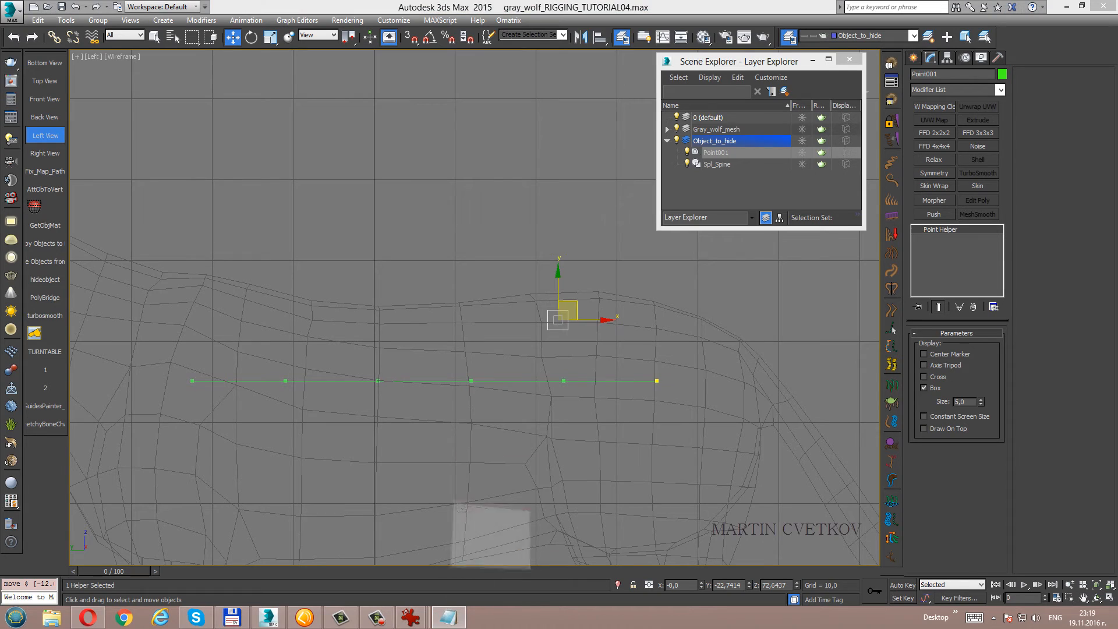
{"action": "left_click_drag", "start_coordinate": [562, 221], "coordinate": [490, 222]}
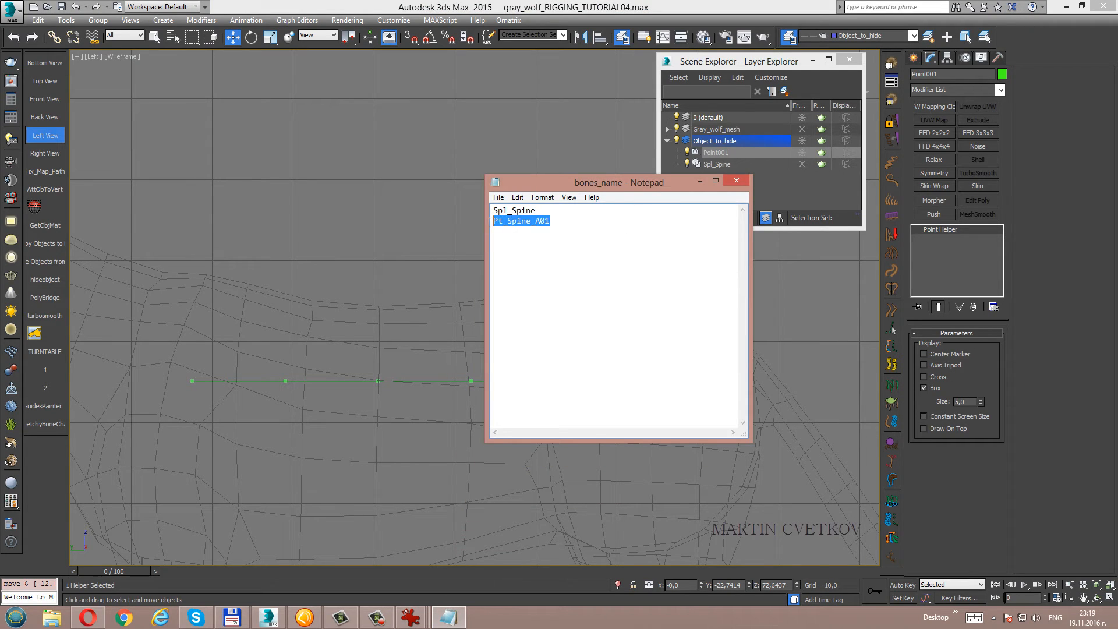
{"action": "right_click", "coordinate": [531, 222]}
{"action": "left_click", "coordinate": [553, 259]}
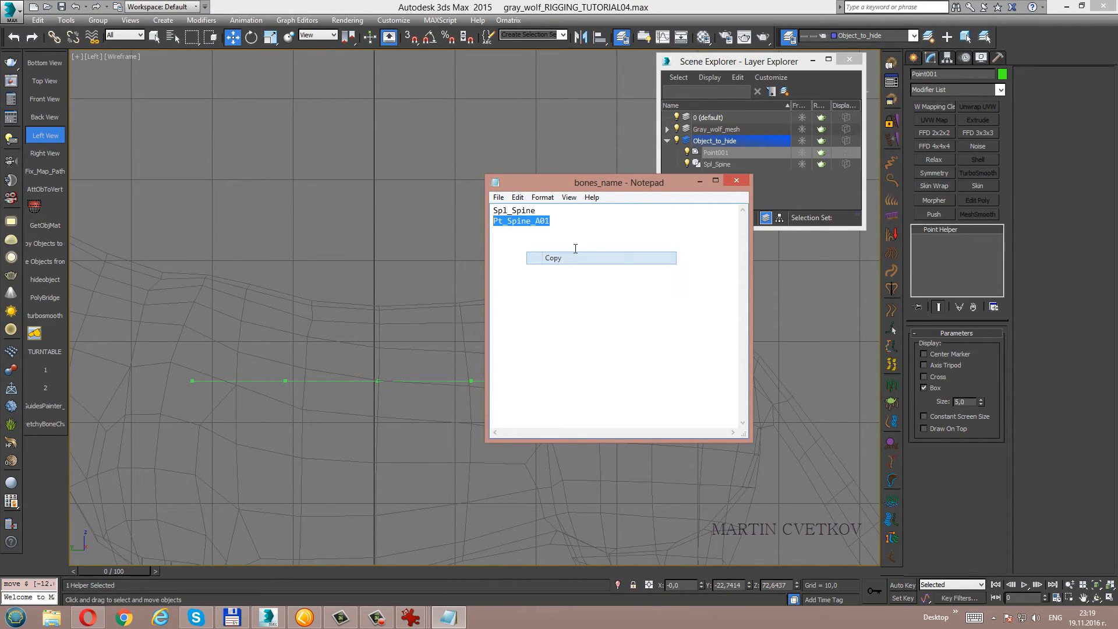
{"action": "left_click", "coordinate": [699, 181]}
{"action": "left_click", "coordinate": [941, 76]}
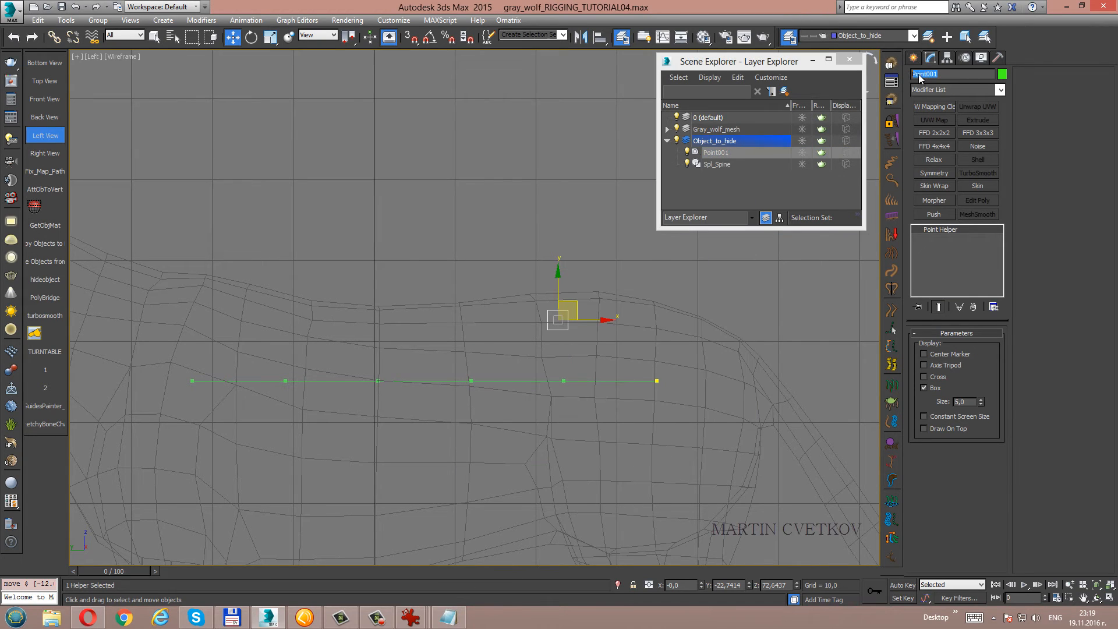
{"action": "right_click", "coordinate": [943, 79]}
{"action": "left_click", "coordinate": [957, 123]}
Move the Pt_Spine_A01 helper near the spine line's hindquarters end and back up to about Y -11.2, Z 74.7.
{"action": "middle_click_drag", "start_coordinate": [637, 230], "coordinate": [588, 228]}
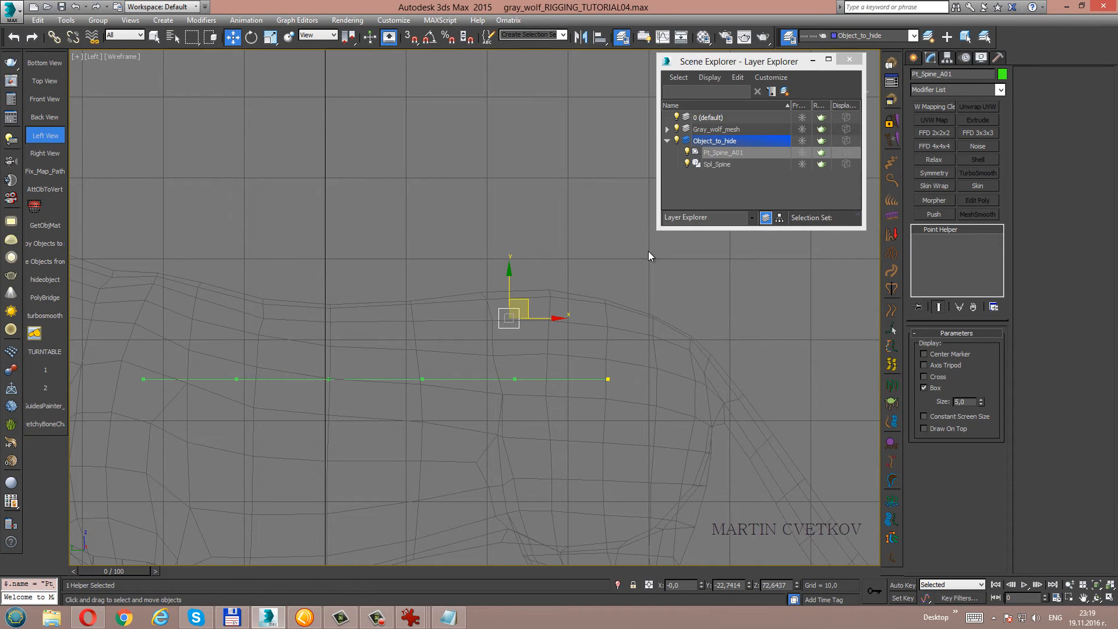
{"action": "middle_click_drag", "start_coordinate": [544, 304], "coordinate": [544, 282]}
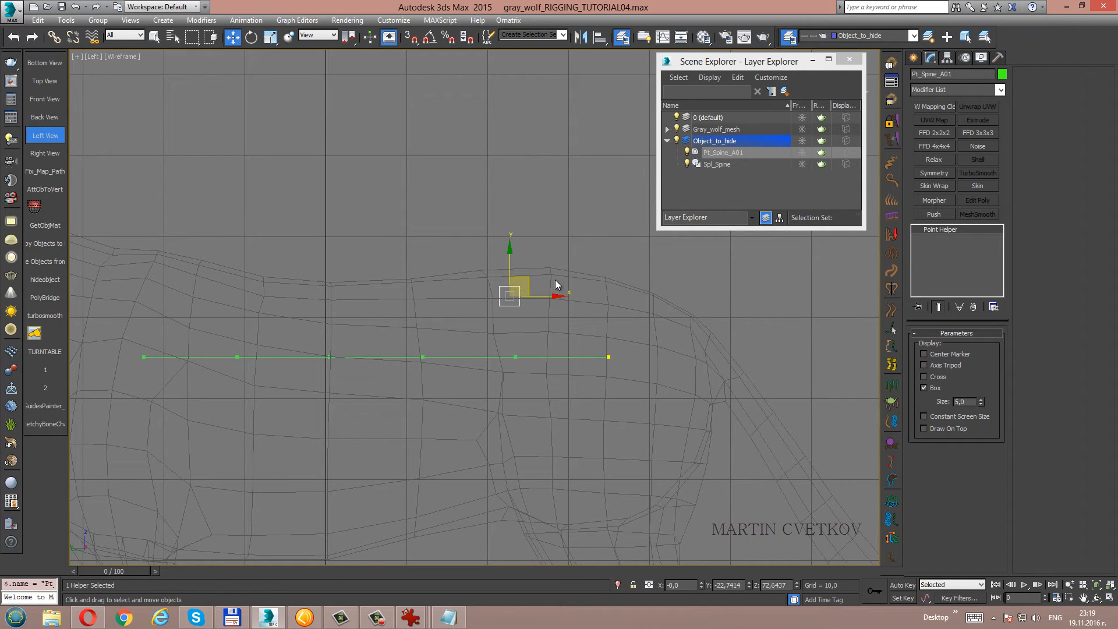
{"action": "middle_click_drag", "start_coordinate": [549, 267], "coordinate": [511, 292]}
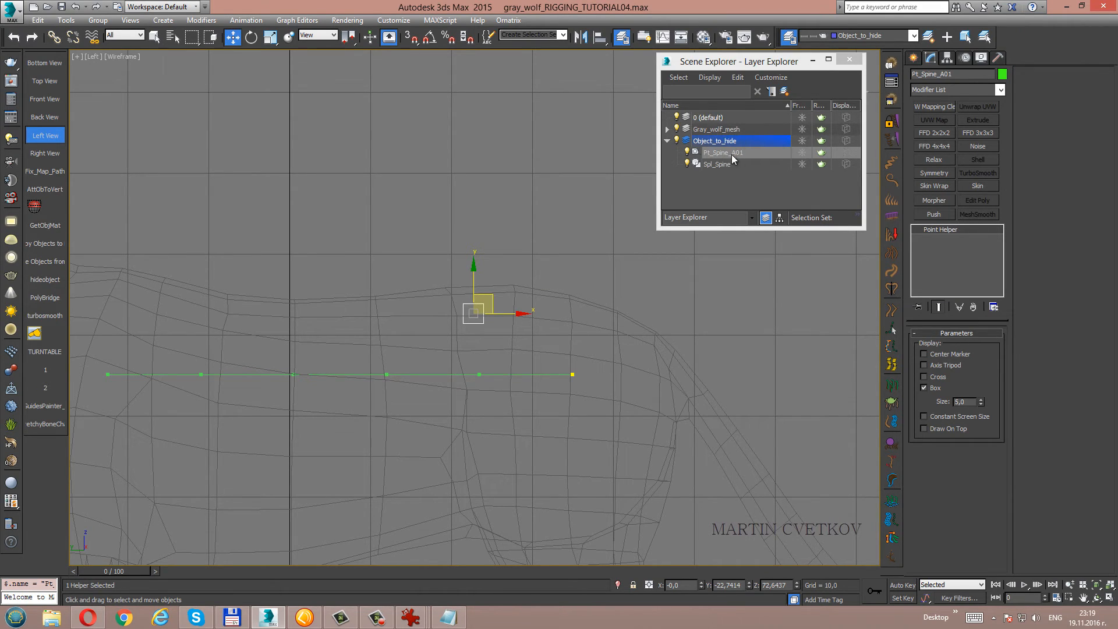
{"action": "middle_click_drag", "start_coordinate": [500, 296], "coordinate": [501, 278]}
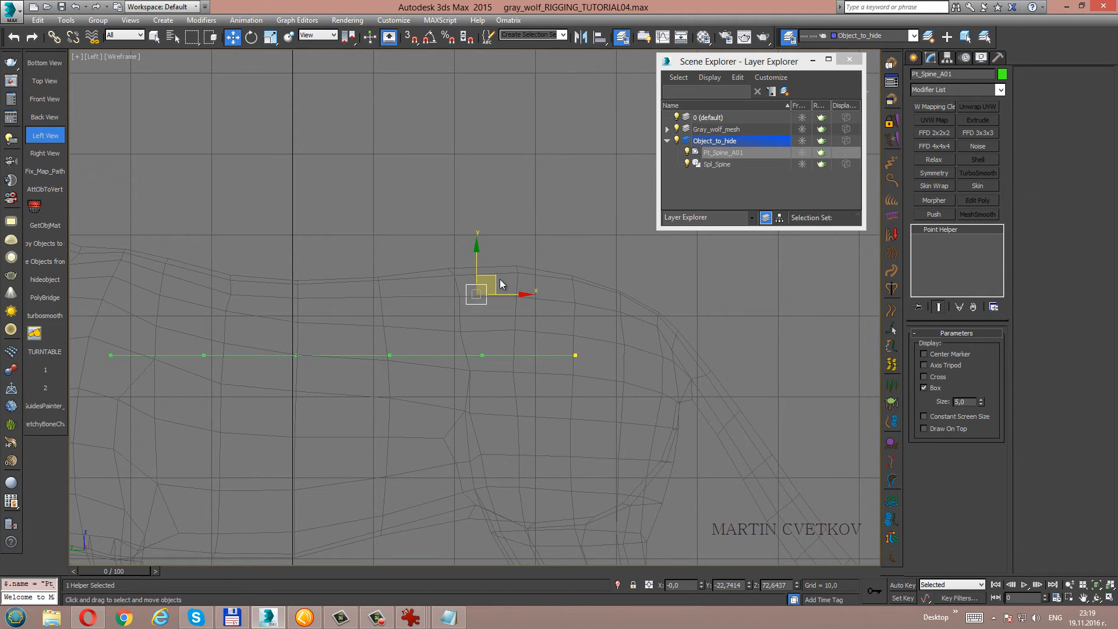
{"action": "scroll", "coordinate": [500, 280], "scroll_direction": "up", "scroll_amount": 2}
{"action": "left_click_drag", "start_coordinate": [487, 285], "coordinate": [616, 320]}
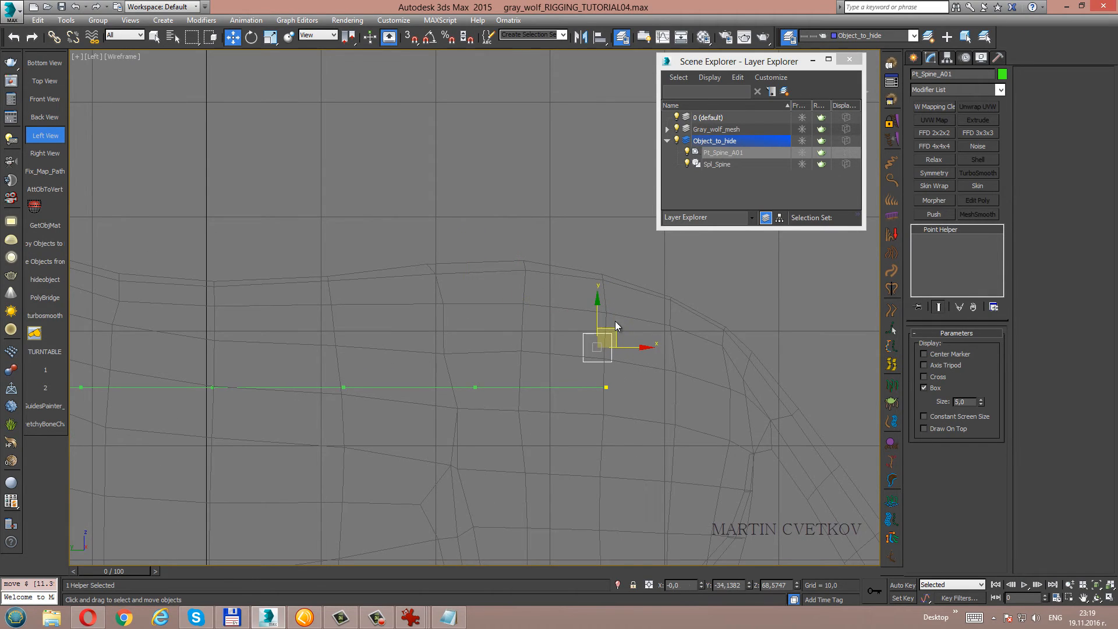
{"action": "scroll", "coordinate": [640, 318], "scroll_direction": "down", "scroll_amount": 2}
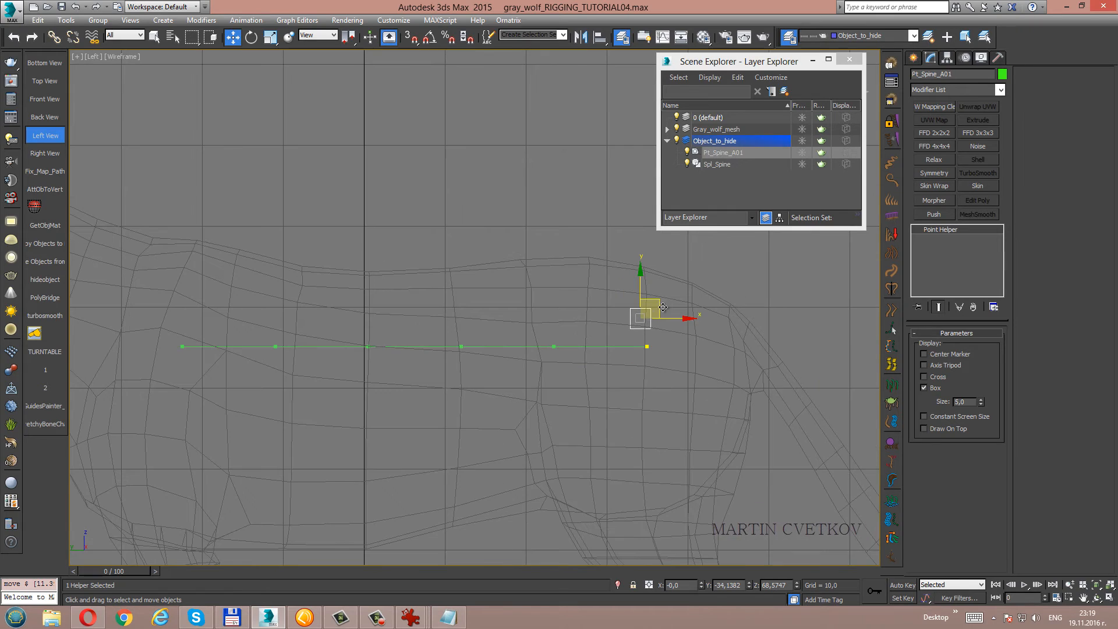
{"action": "left_click_drag", "start_coordinate": [667, 296], "coordinate": [478, 252]}
{"action": "middle_click_drag", "start_coordinate": [492, 275], "coordinate": [445, 312]}
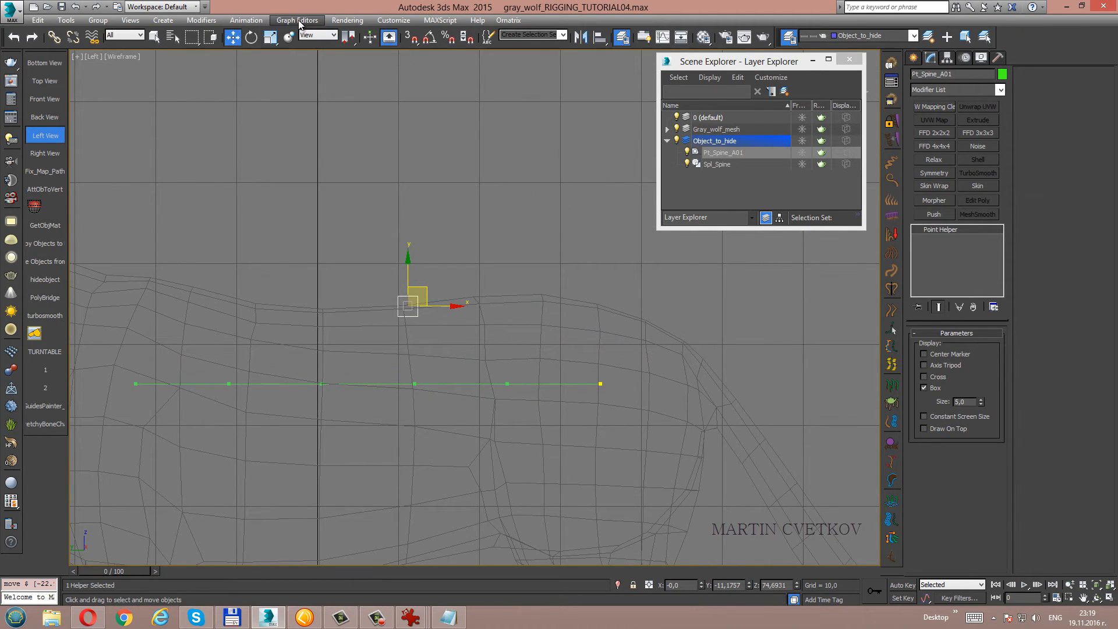
Try a Path Constraint from the Pt_Spine_A01 helper to the Spl_Spine line, and undo it.
{"action": "left_click", "coordinate": [247, 23]}
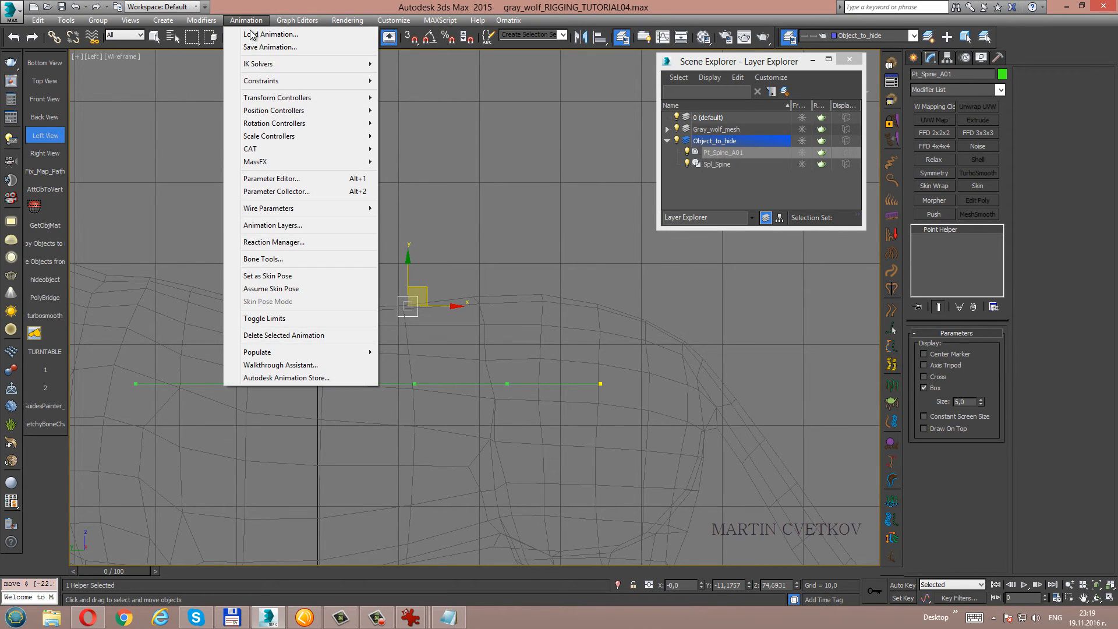
{"action": "mouse_move", "coordinate": [276, 82]}
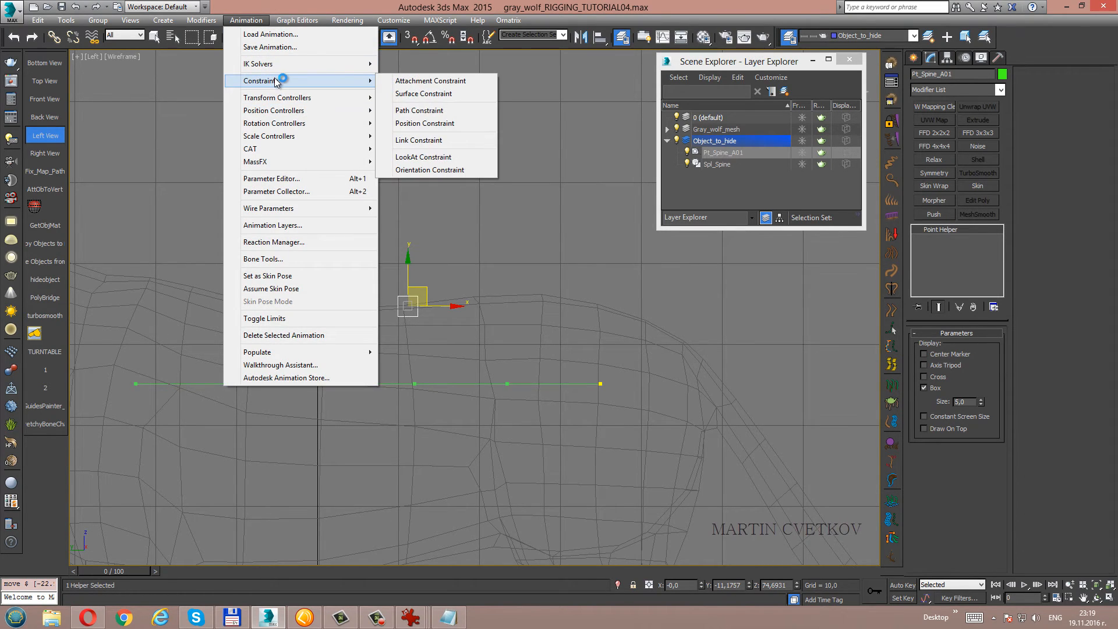
{"action": "left_click", "coordinate": [439, 112]}
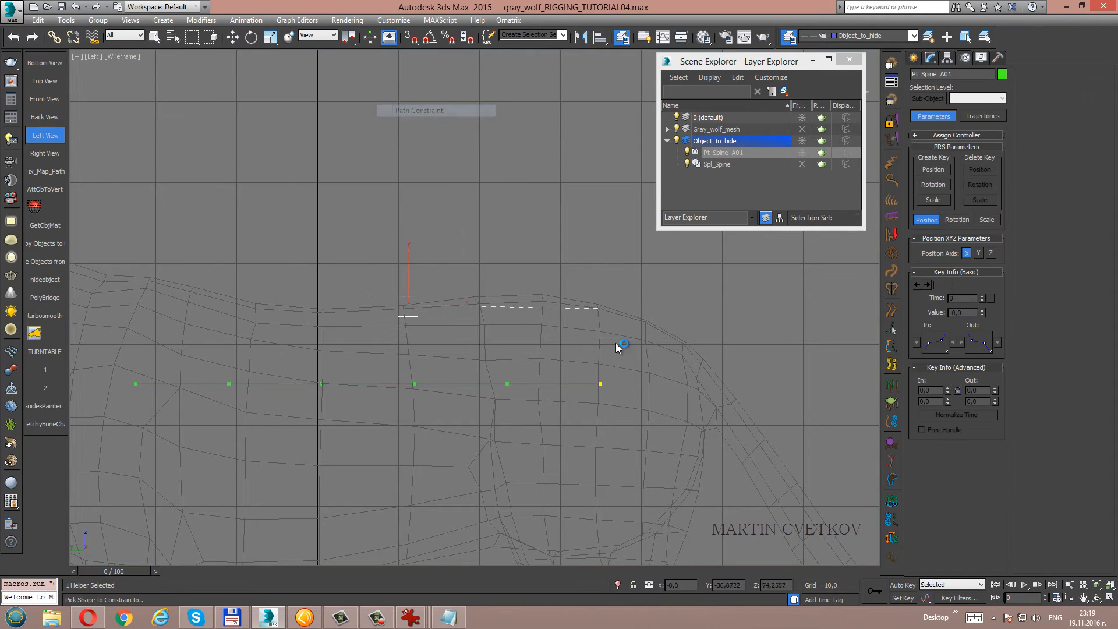
{"action": "left_click", "coordinate": [594, 383]}
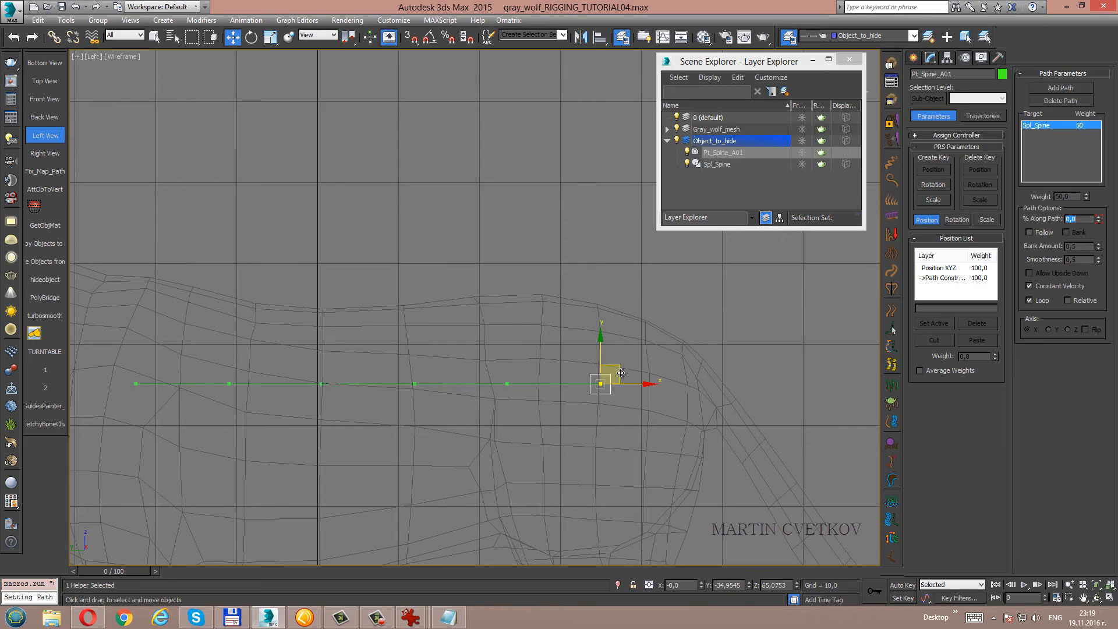
{"action": "scroll", "coordinate": [664, 394], "scroll_direction": "up", "scroll_amount": 2}
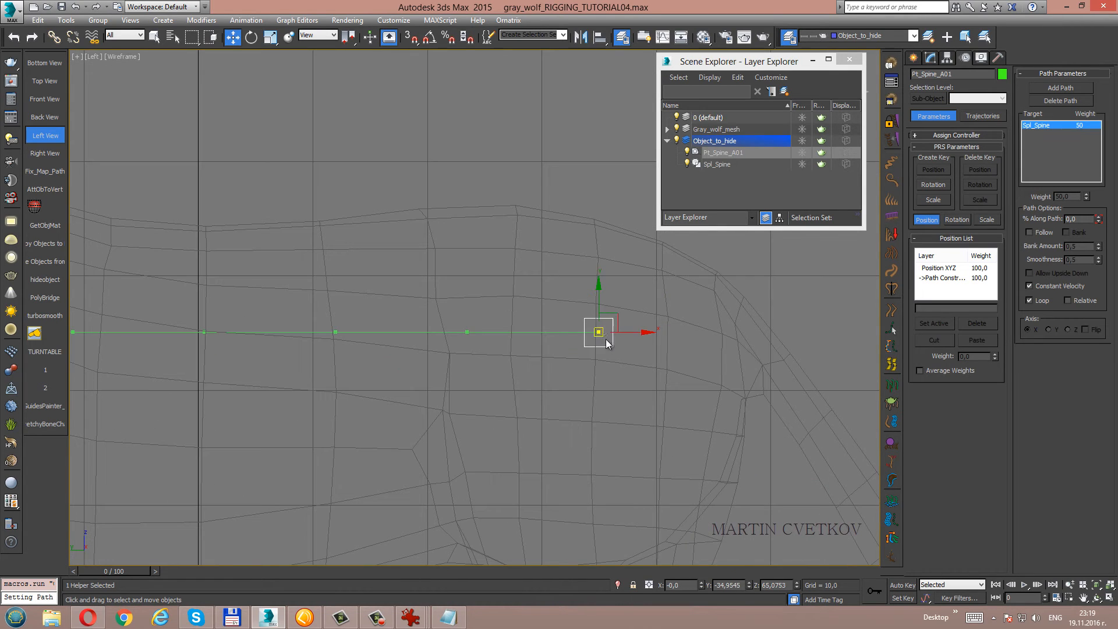
{"action": "scroll", "coordinate": [556, 361], "scroll_direction": "down", "scroll_amount": 2}
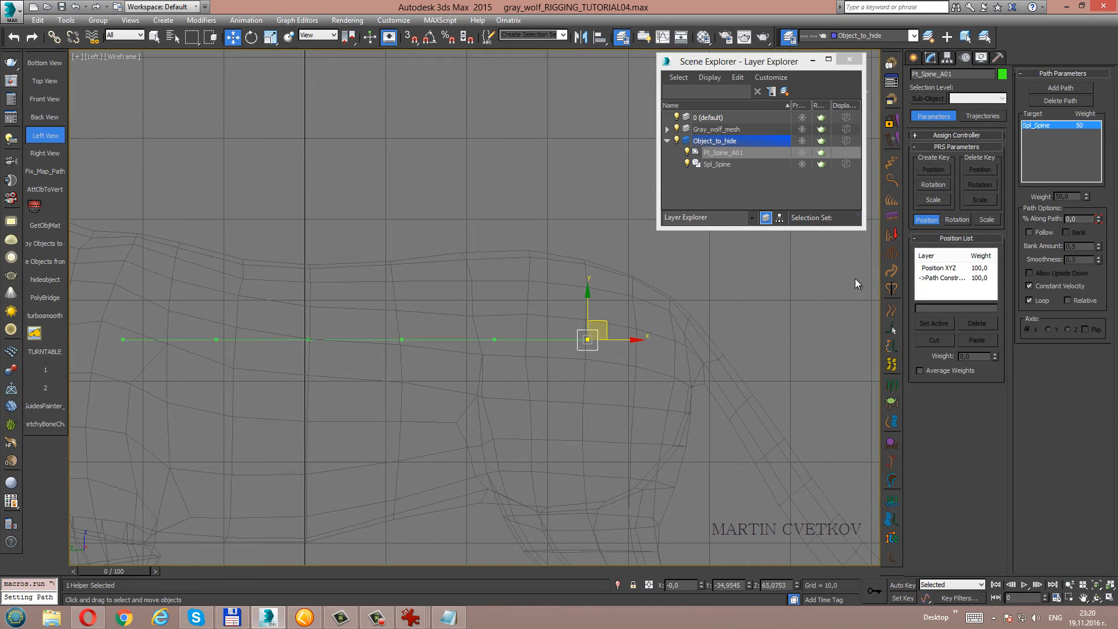
{"action": "key", "text": "ctrl+z"}
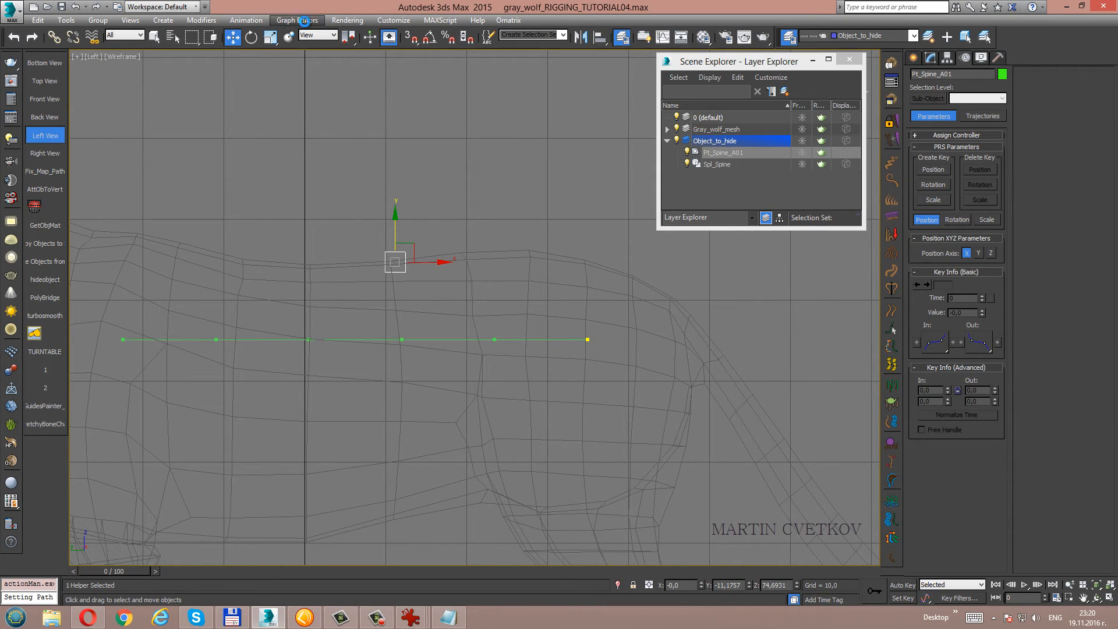
Constrain the Pt_Spine_A01 helper to the Spl_Spine line with a Path Constraint.
{"action": "left_click", "coordinate": [243, 21]}
{"action": "mouse_move", "coordinate": [284, 81]}
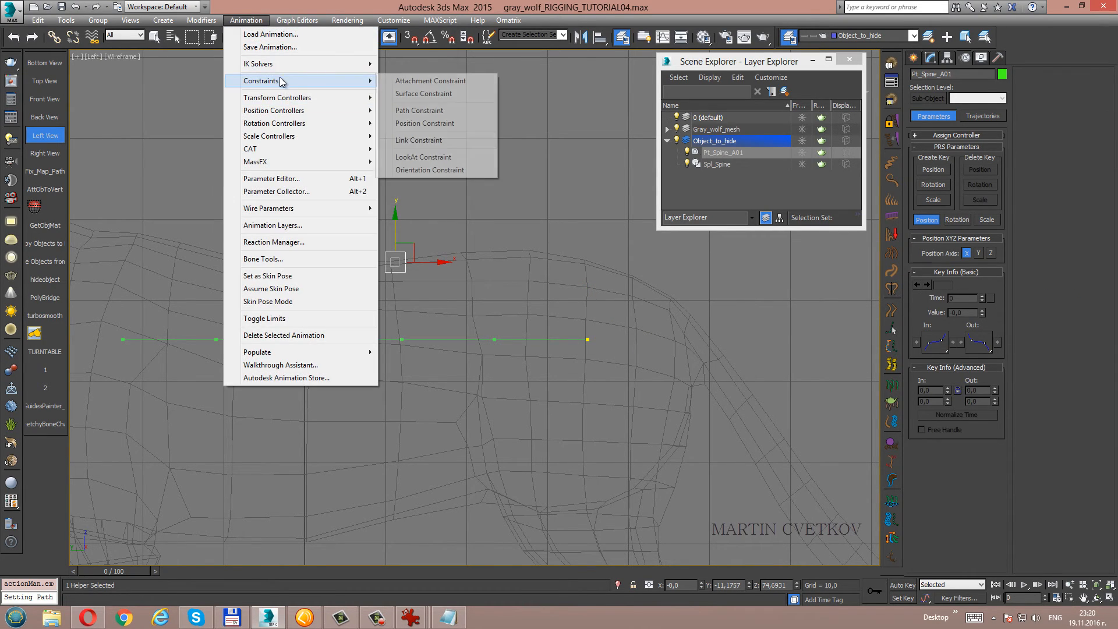
{"action": "left_click", "coordinate": [418, 112]}
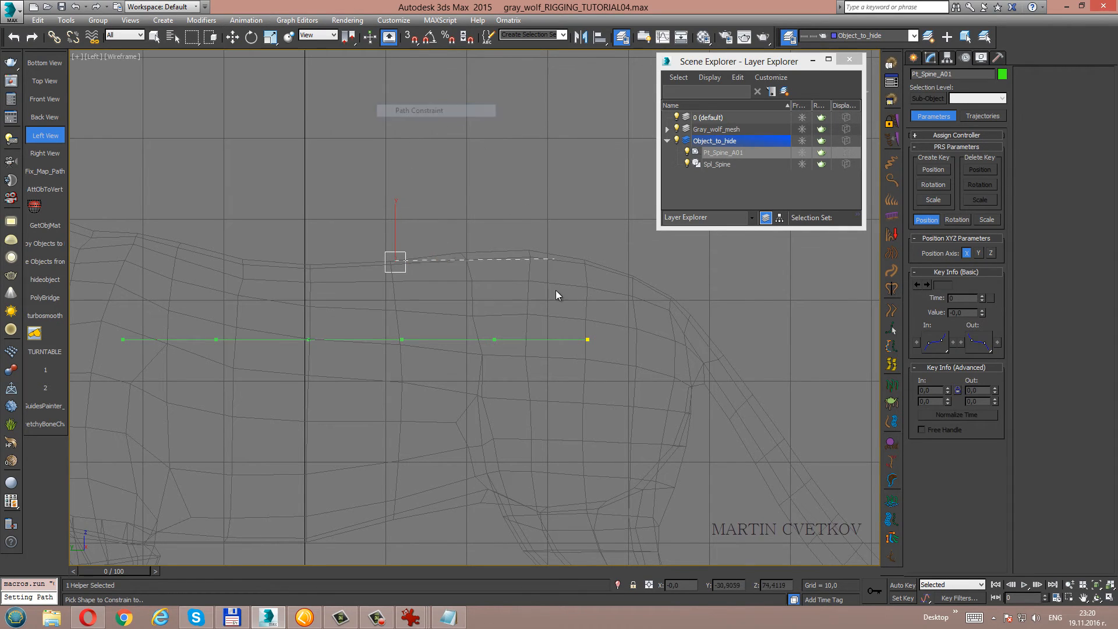
{"action": "left_click", "coordinate": [558, 340]}
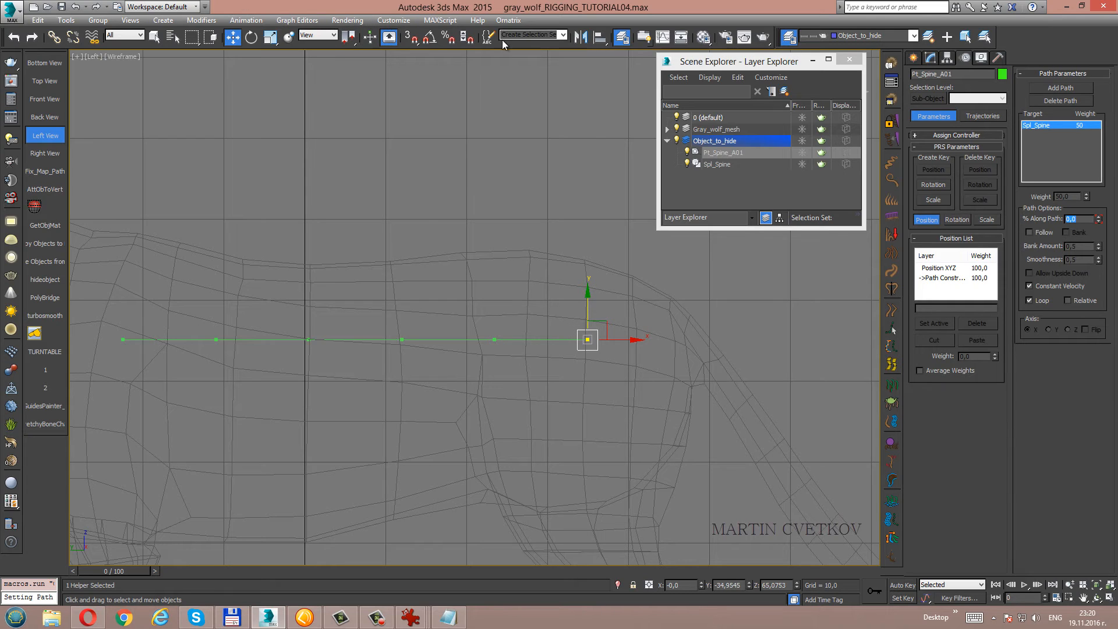
Show the track bar and delete the selected animation of the Pt_Spine_A01 helper.
{"action": "left_click", "coordinate": [394, 20]}
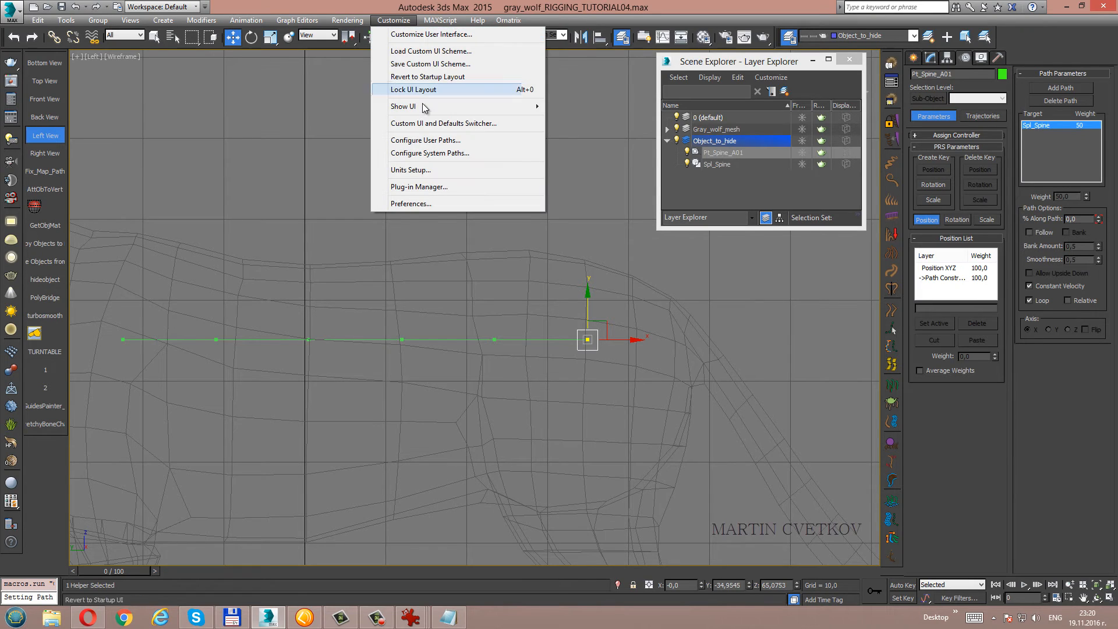
{"action": "mouse_move", "coordinate": [424, 108]}
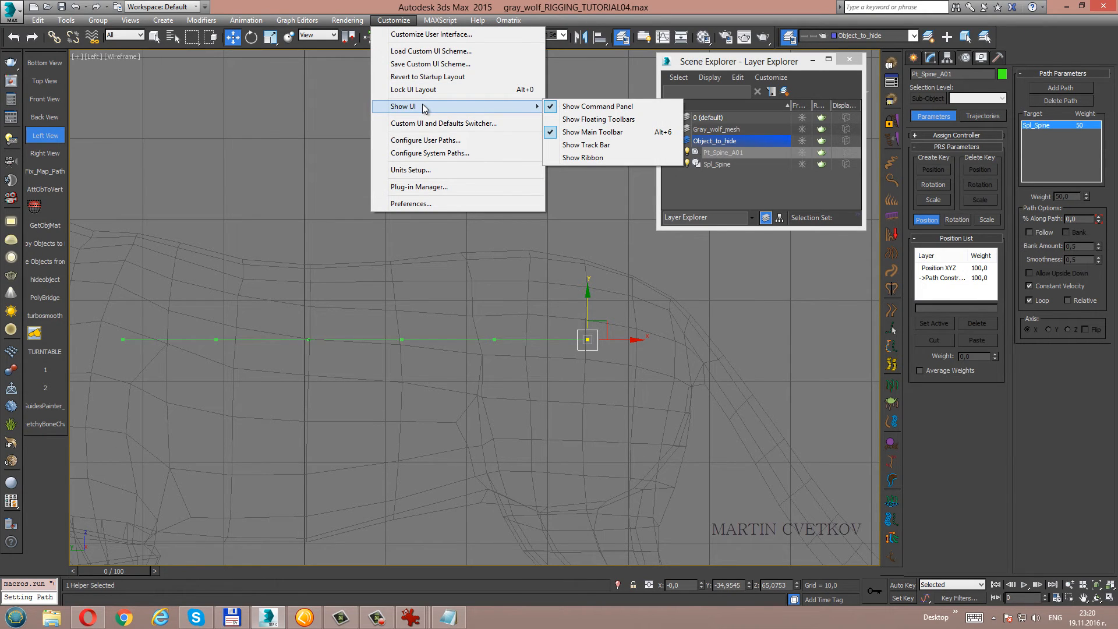
{"action": "left_click", "coordinate": [566, 145]}
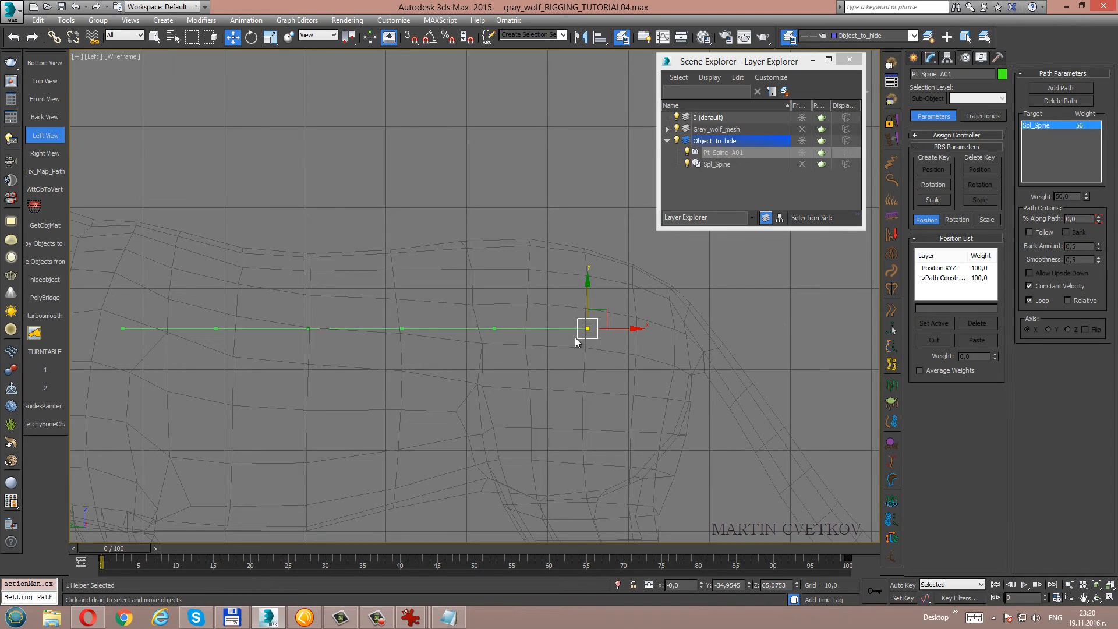
{"action": "right_click", "coordinate": [532, 285]}
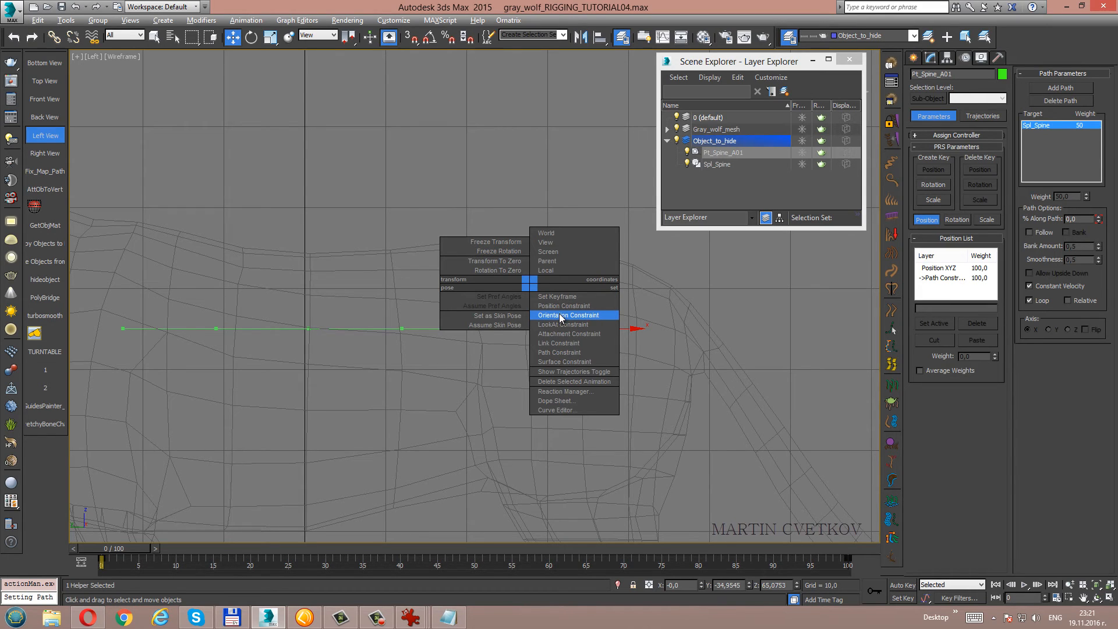
{"action": "left_click", "coordinate": [560, 380]}
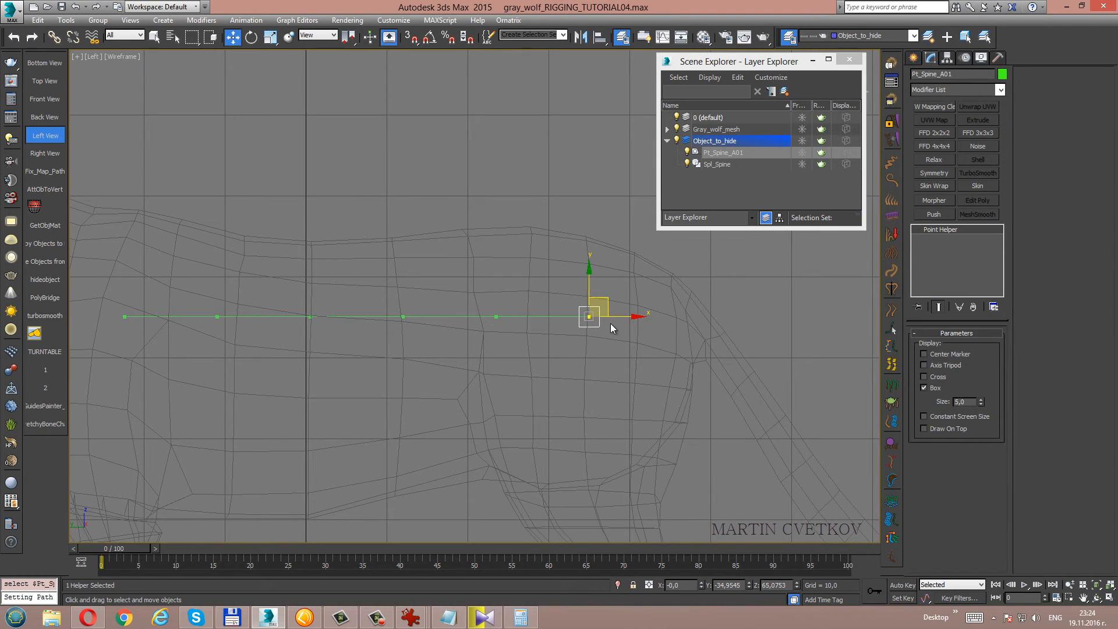
Try moving the Spl_Spine line's hindquarters end vertex slightly at vertex level.
{"action": "middle_click_drag", "start_coordinate": [622, 317], "coordinate": [624, 326]}
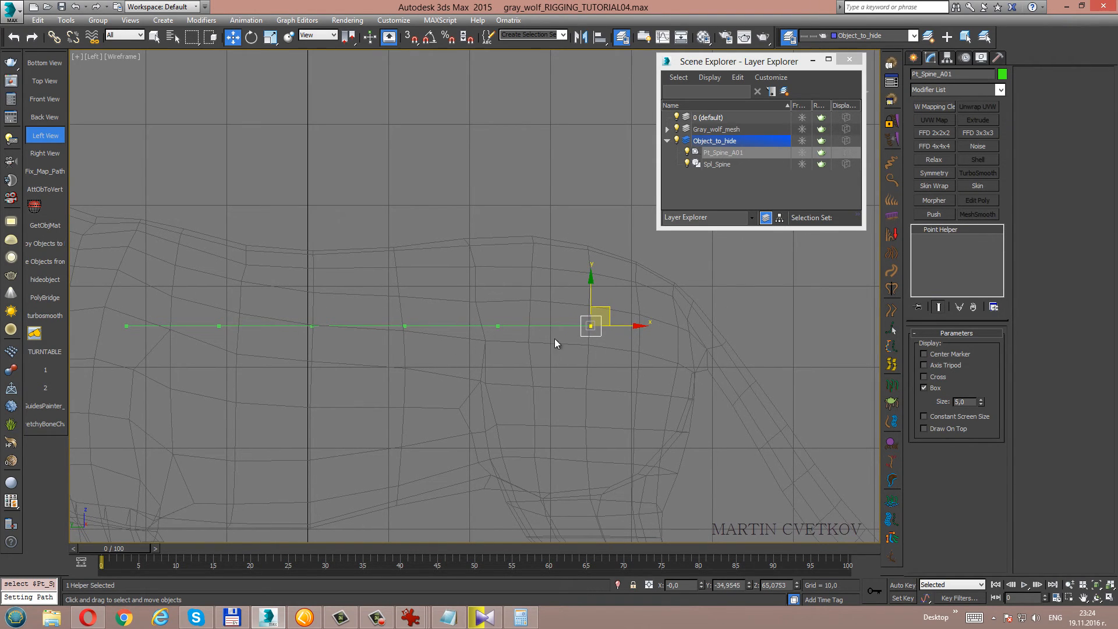
{"action": "left_click", "coordinate": [507, 325]}
{"action": "left_click", "coordinate": [942, 373]}
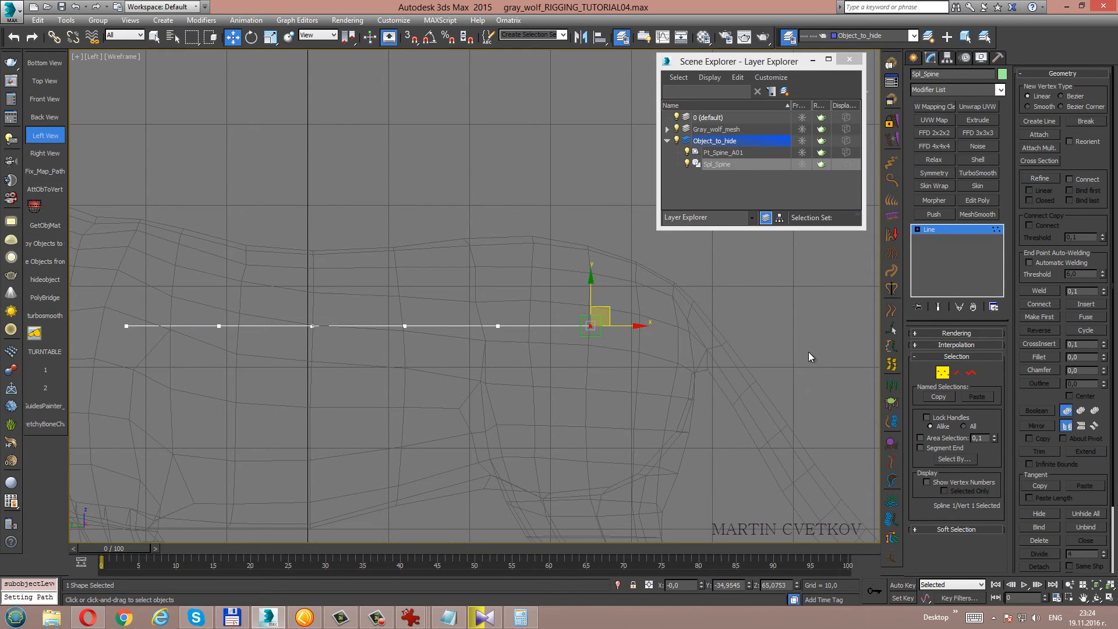
{"action": "left_click_drag", "start_coordinate": [663, 282], "coordinate": [515, 367]}
{"action": "mouse_move", "coordinate": [601, 319]}
{"action": "left_mouse_down"}
{"action": "mouse_move", "coordinate": [549, 216]}
{"action": "mouse_move", "coordinate": [541, 271]}
{"action": "mouse_move", "coordinate": [671, 361]}
{"action": "mouse_move", "coordinate": [568, 253]}
{"action": "mouse_move", "coordinate": [627, 212]}
{"action": "mouse_move", "coordinate": [623, 386]}
{"action": "mouse_move", "coordinate": [660, 325]}
{"action": "mouse_move", "coordinate": [574, 181]}
{"action": "mouse_move", "coordinate": [604, 360]}
{"action": "mouse_move", "coordinate": [505, 160]}
{"action": "mouse_move", "coordinate": [604, 365]}
{"action": "mouse_move", "coordinate": [608, 169]}
{"action": "mouse_move", "coordinate": [607, 384]}
{"action": "mouse_move", "coordinate": [610, 311]}
{"action": "left_mouse_up"}
{"action": "left_click", "coordinate": [943, 373]}
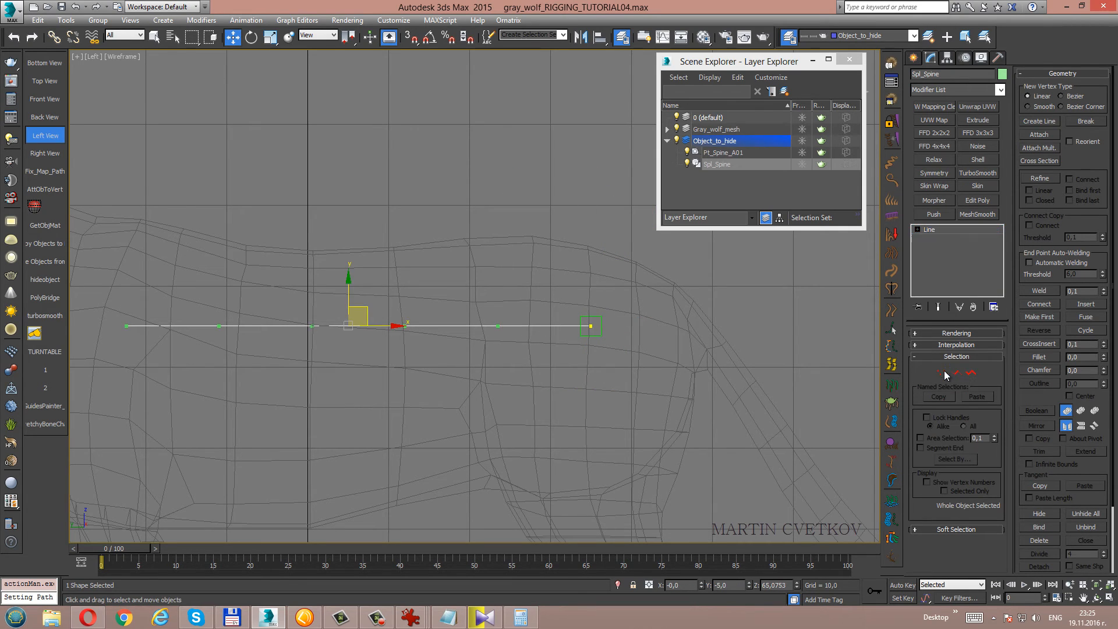
Clone the Pt_Spine_A01 helper along the spine line as five separate copies spaced about 9.2 units apart.
{"action": "left_click", "coordinate": [590, 322]}
{"action": "scroll", "coordinate": [607, 330], "scroll_direction": "up", "scroll_amount": 2}
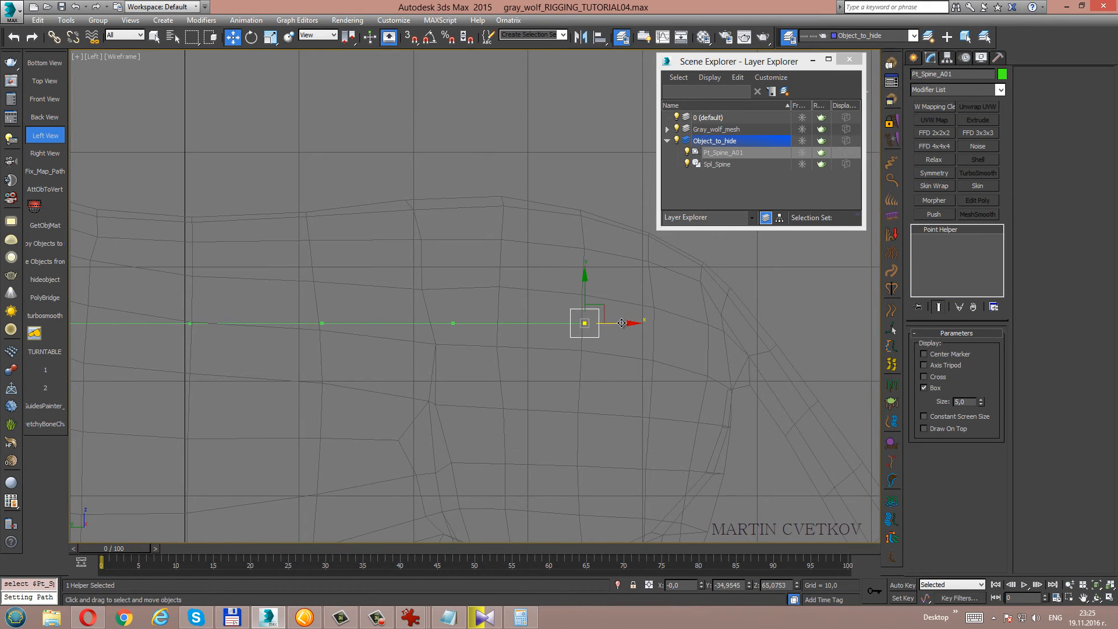
{"action": "middle_click_drag", "start_coordinate": [618, 320], "coordinate": [731, 321]}
{"action": "scroll", "coordinate": [731, 320], "scroll_direction": "down", "scroll_amount": 2}
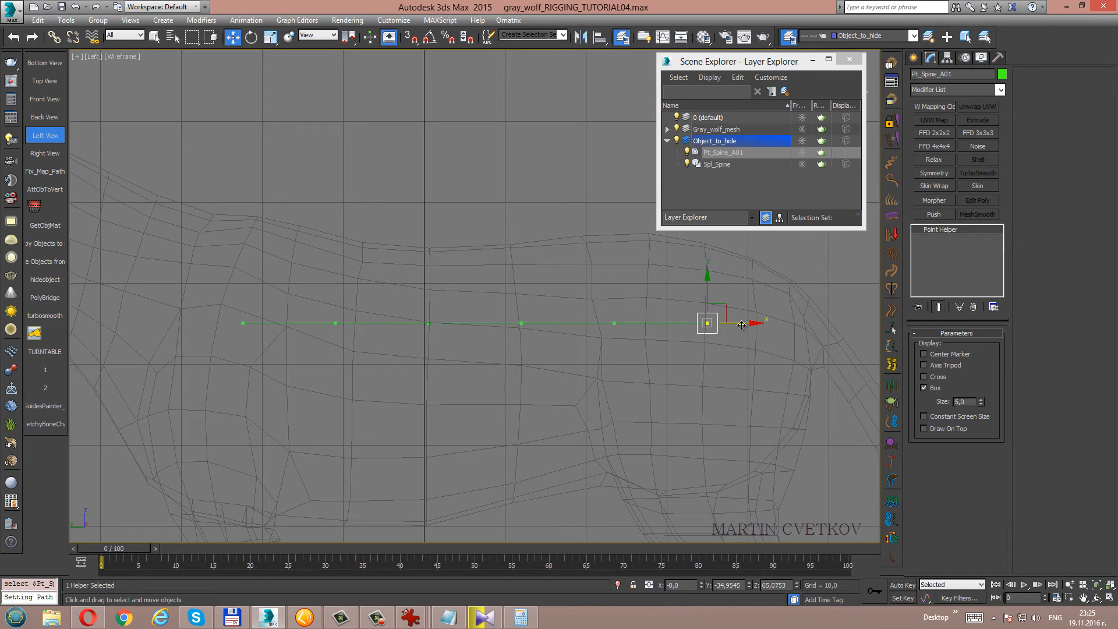
{"action": "left_click_drag", "start_coordinate": [748, 324], "coordinate": [673, 324], "text": "shift"}
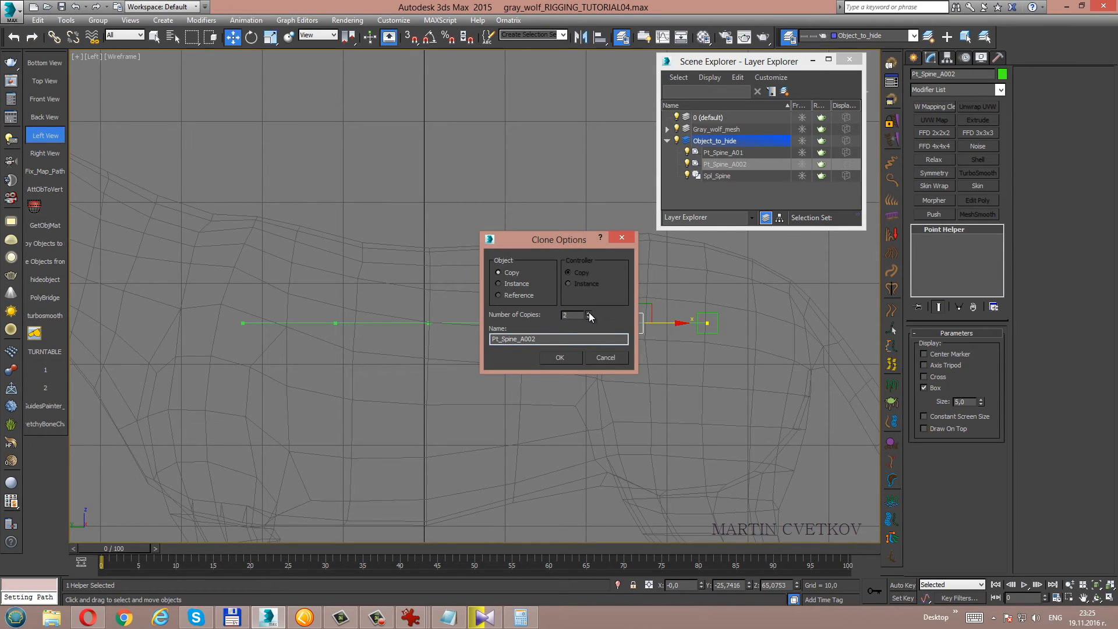
{"action": "left_click", "coordinate": [589, 313]}
{"action": "left_click", "coordinate": [588, 313]}
{"action": "left_click", "coordinate": [589, 313]}
{"action": "left_click", "coordinate": [560, 357]}
{"action": "middle_click_drag", "start_coordinate": [688, 337], "coordinate": [674, 339]}
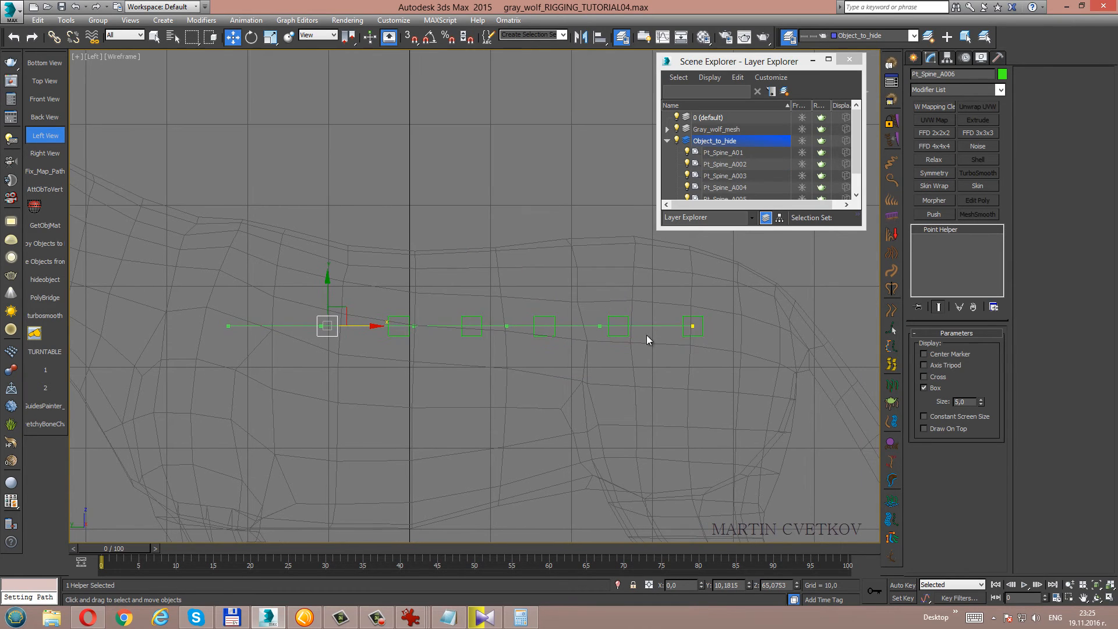
Examine how the cloned point helpers are spaced along the Spl_Spine line compared with its vertices.
{"action": "left_click", "coordinate": [623, 317]}
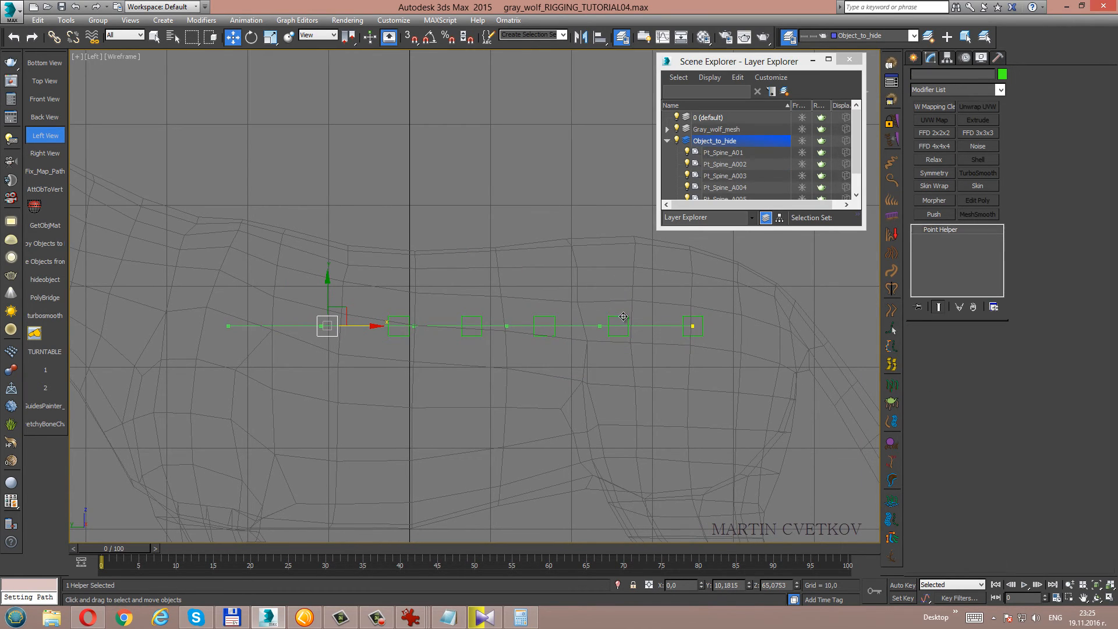
{"action": "middle_click_drag", "start_coordinate": [669, 340], "coordinate": [620, 345]}
{"action": "scroll", "coordinate": [621, 345], "scroll_direction": "up", "scroll_amount": 2}
{"action": "scroll", "coordinate": [574, 323], "scroll_direction": "up", "scroll_amount": 2}
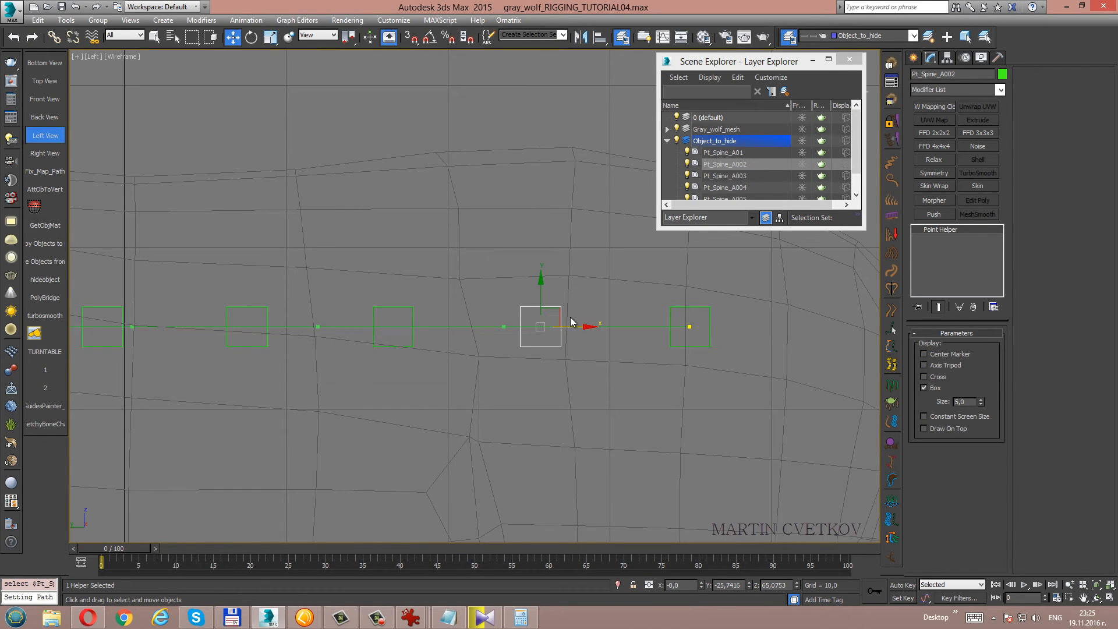
{"action": "middle_click_drag", "start_coordinate": [581, 362], "coordinate": [594, 356]}
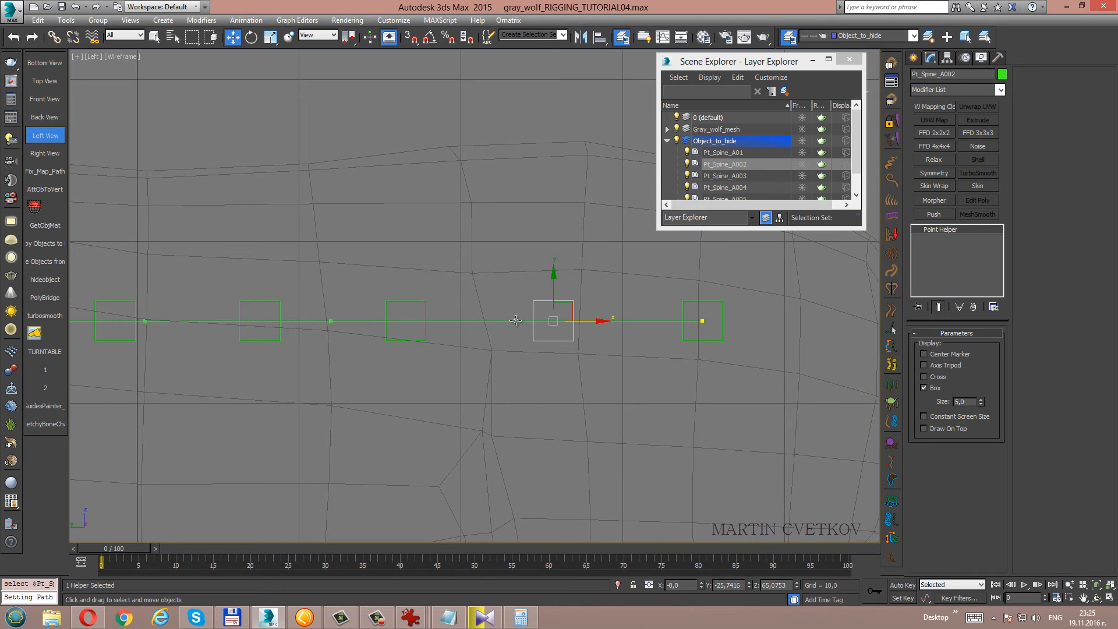
{"action": "scroll", "coordinate": [711, 348], "scroll_direction": "down", "scroll_amount": 2}
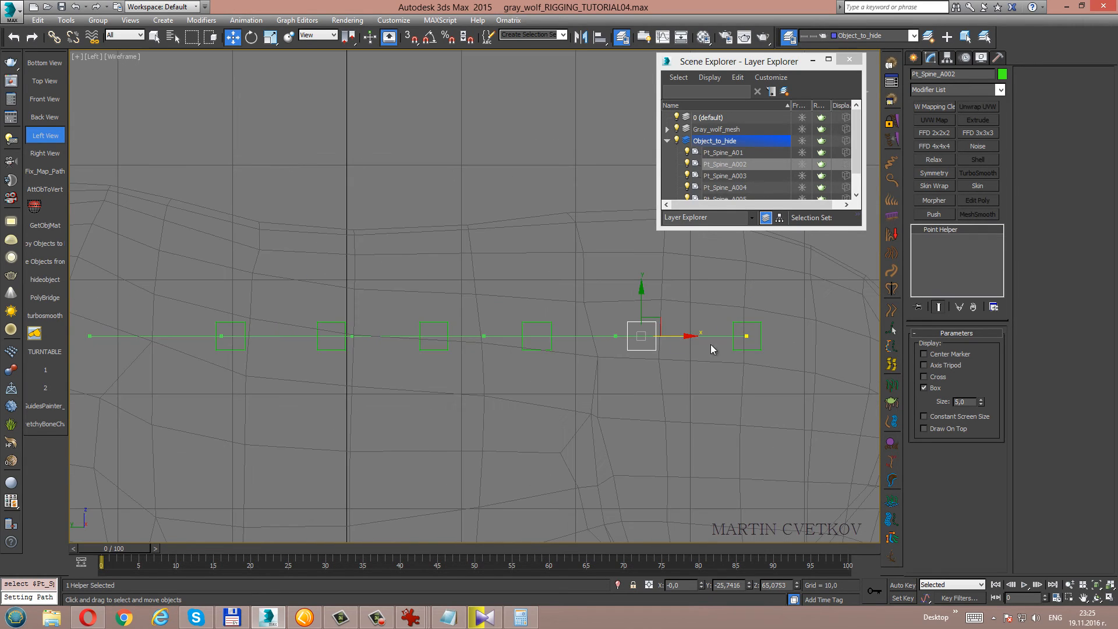
{"action": "middle_click_drag", "start_coordinate": [586, 353], "coordinate": [627, 342]}
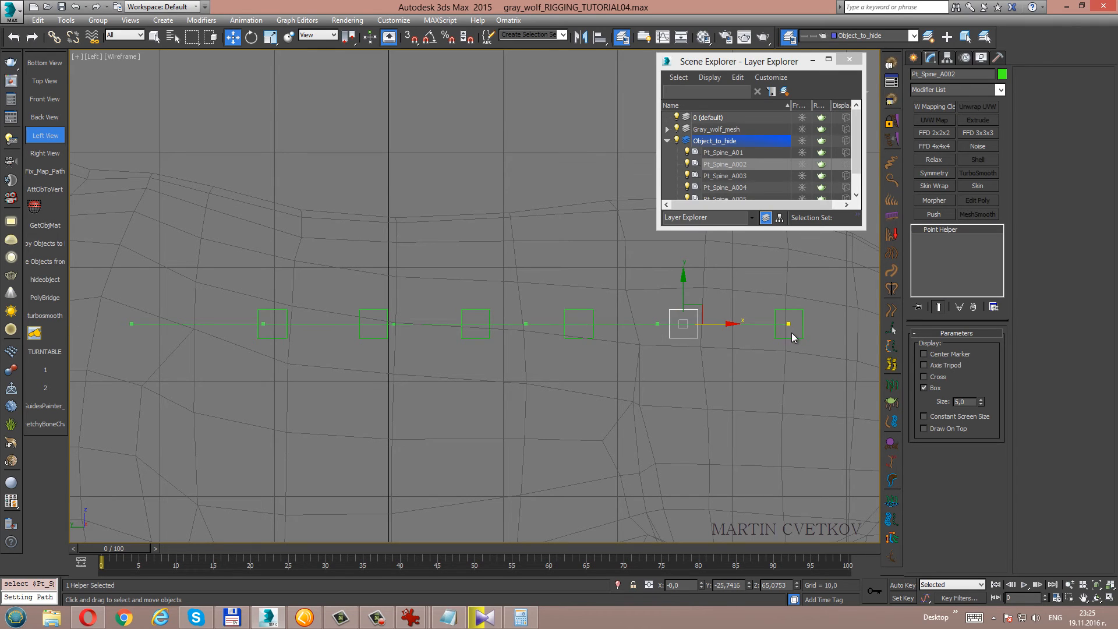
{"action": "left_click_drag", "start_coordinate": [123, 397], "coordinate": [124, 396]}
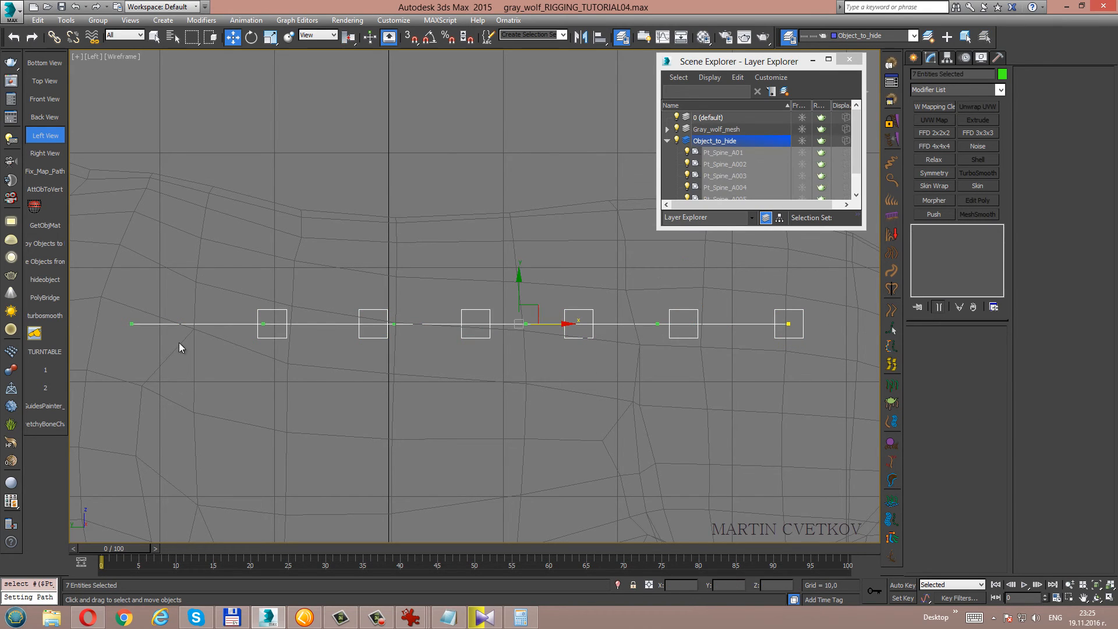
{"action": "left_click", "coordinate": [178, 324]}
Switch to Calculator and divide 100 by 5 to work out the helpers' percentage spacing along the path.
{"action": "left_click", "coordinate": [520, 617]}
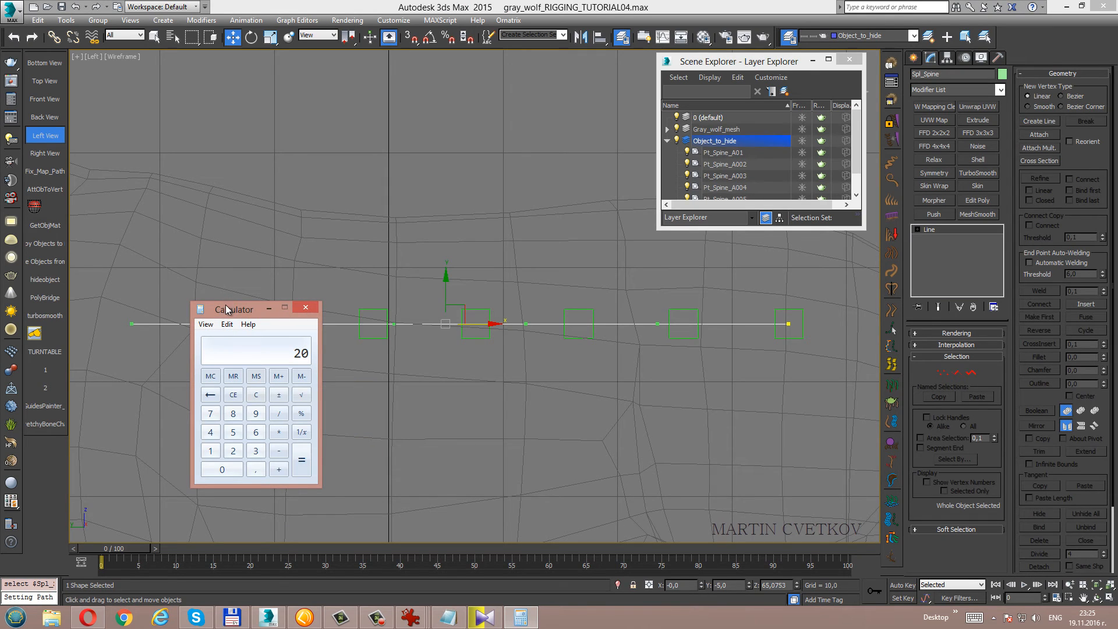
{"action": "left_click", "coordinate": [256, 395]}
{"action": "left_click", "coordinate": [210, 450]}
{"action": "left_click", "coordinate": [222, 470]}
{"action": "left_click", "coordinate": [222, 469]}
{"action": "left_click", "coordinate": [279, 414]}
{"action": "left_click", "coordinate": [233, 434]}
{"action": "left_click", "coordinate": [301, 460]}
{"action": "left_click", "coordinate": [269, 309]}
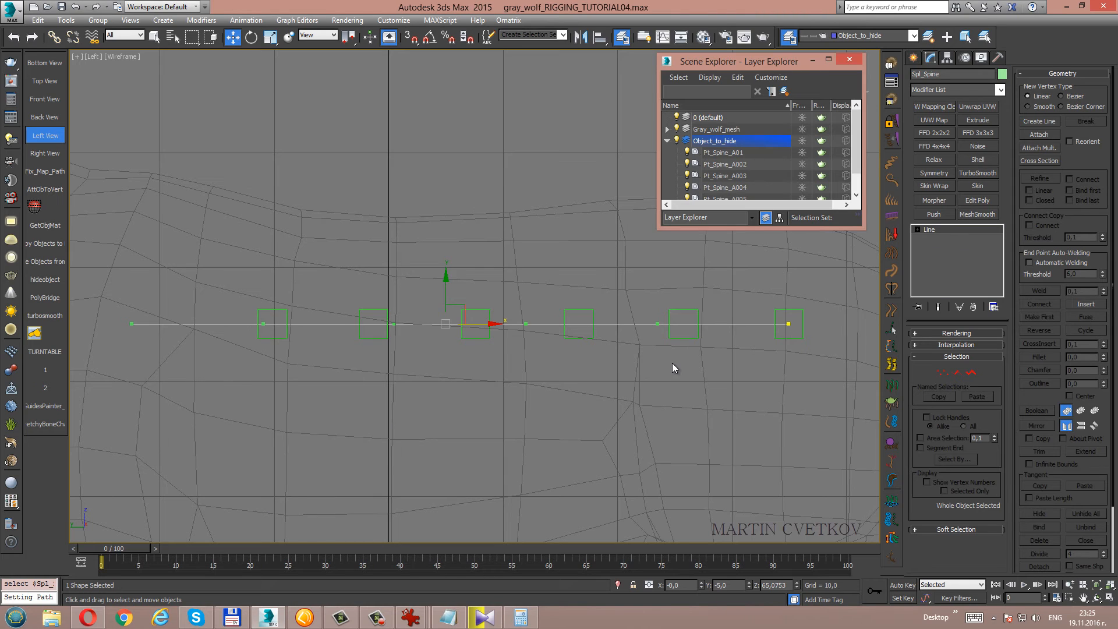
Compare the path positions of Pt_Spine_A01 and Pt_Spine_A002, and set Pt_Spine_A002's % Along Path to 20.
{"action": "middle_click_drag", "start_coordinate": [672, 362], "coordinate": [575, 380]}
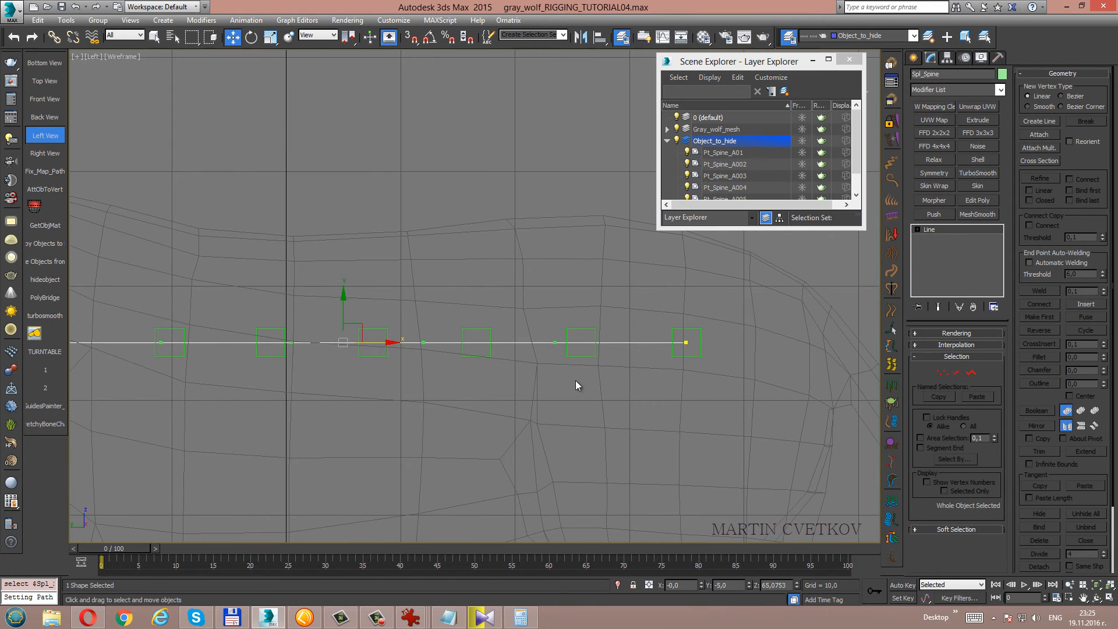
{"action": "left_click", "coordinate": [595, 329]}
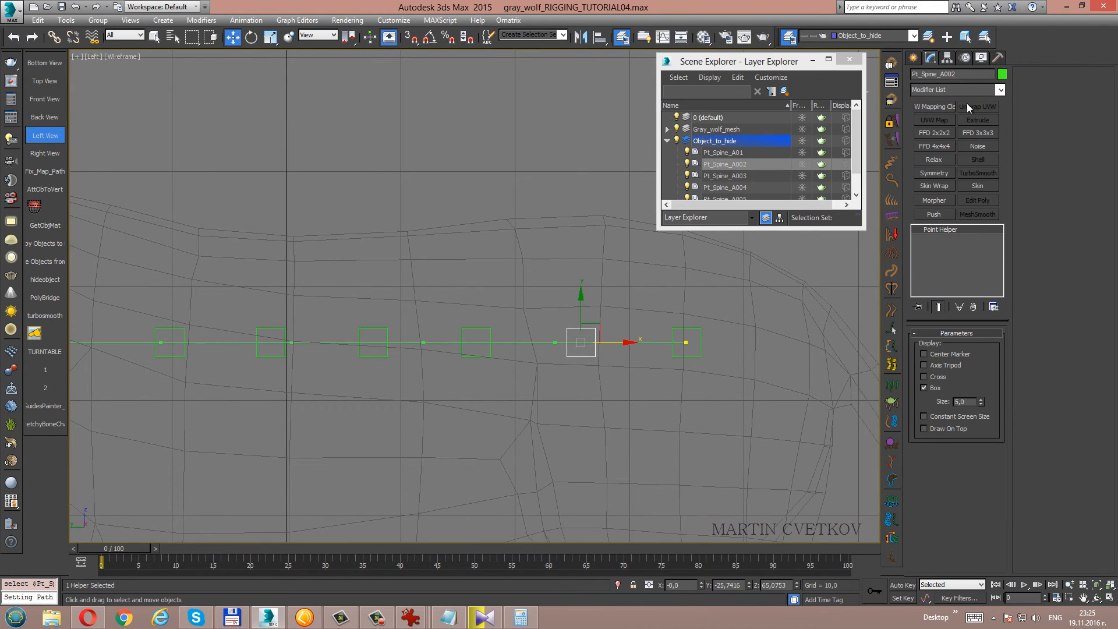
{"action": "left_click", "coordinate": [965, 58]}
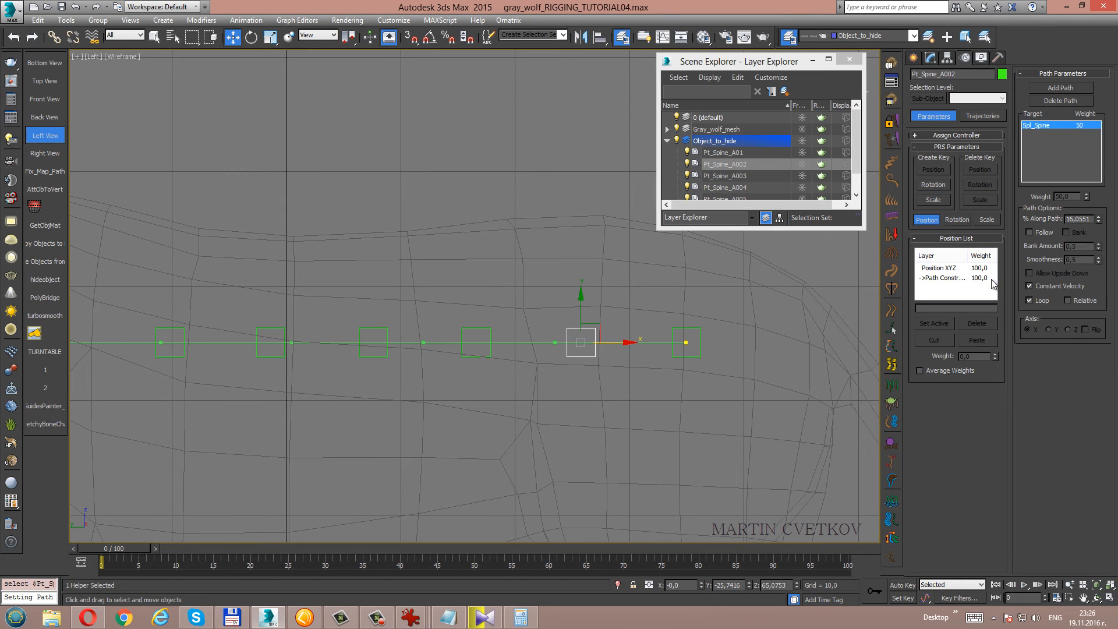
{"action": "left_click", "coordinate": [671, 330]}
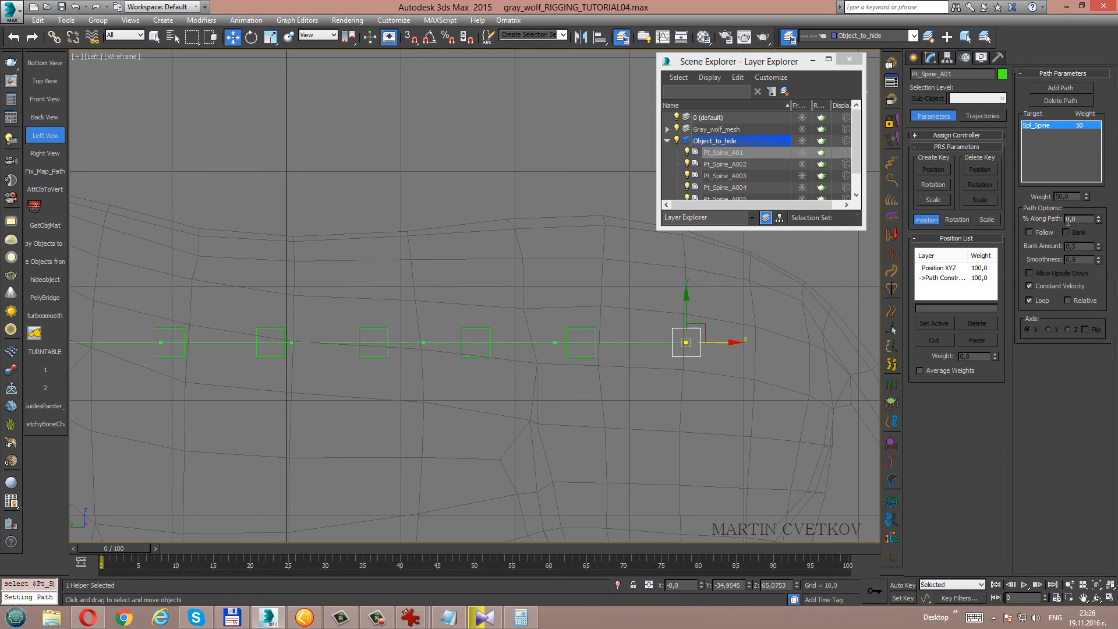
{"action": "left_click", "coordinate": [593, 334]}
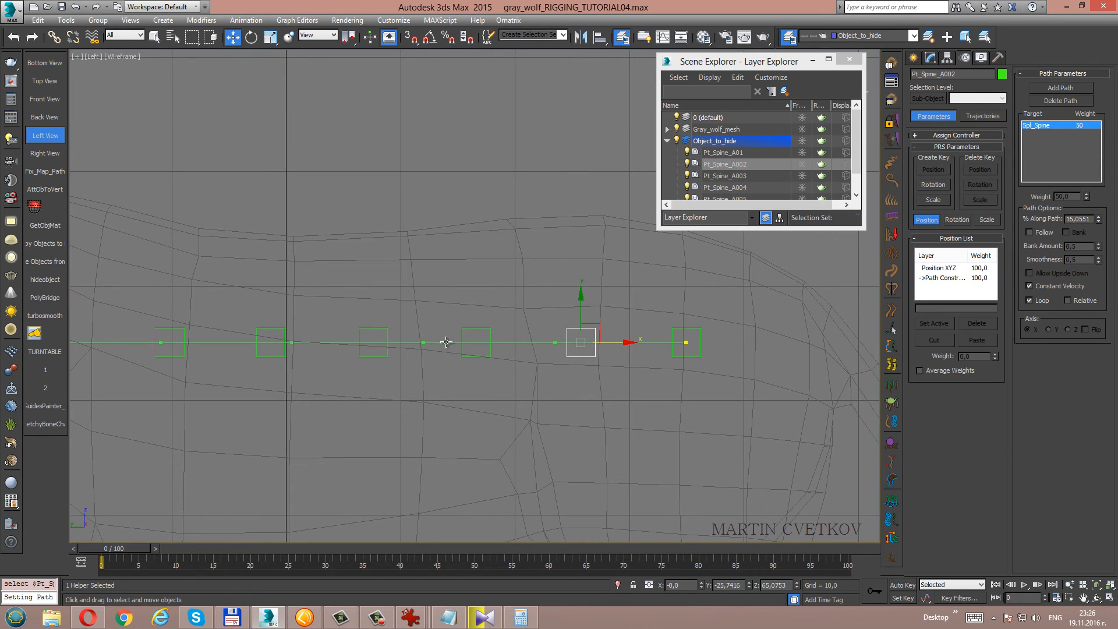
{"action": "middle_click_drag", "start_coordinate": [499, 371], "coordinate": [593, 373]}
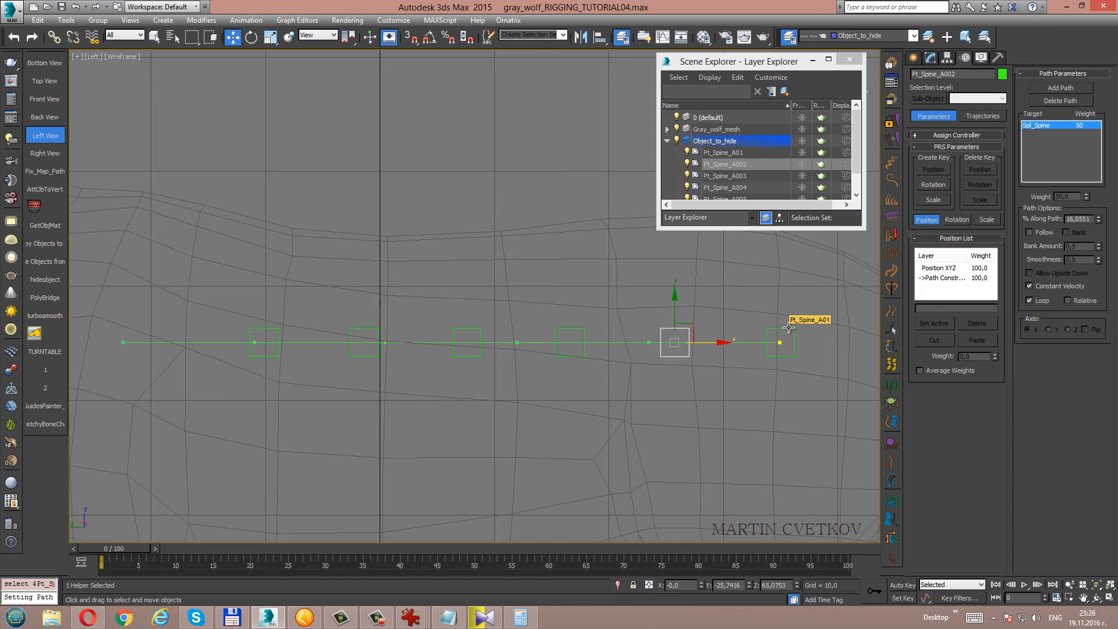
{"action": "middle_click_drag", "start_coordinate": [768, 303], "coordinate": [739, 308]}
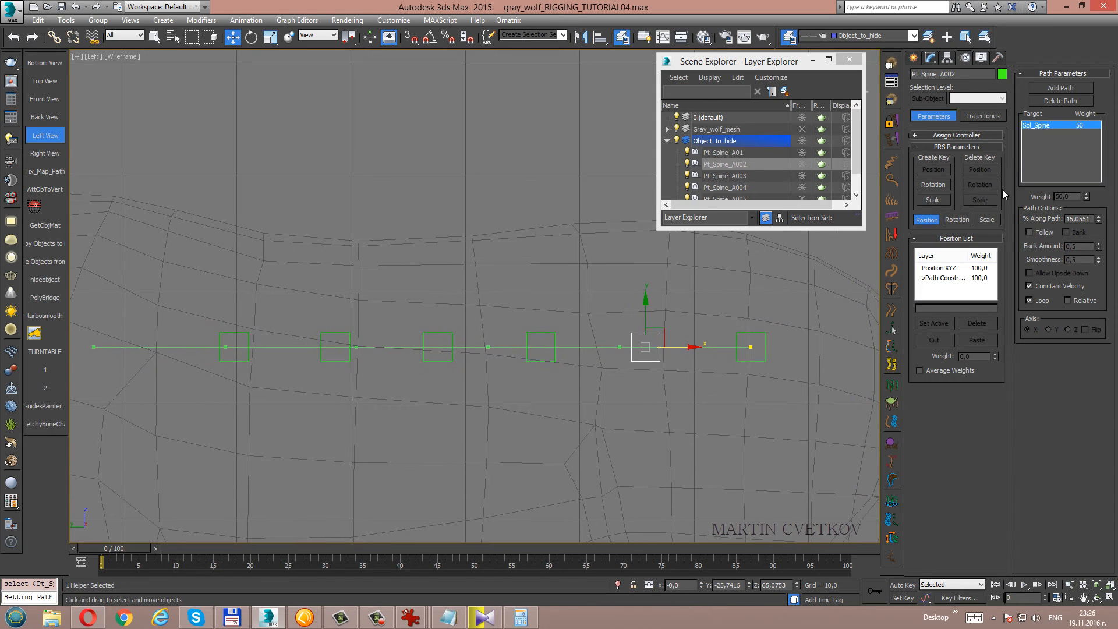
{"action": "double_click", "coordinate": [1092, 217]}
{"action": "type", "text": "20"}
{"action": "key", "text": "Return"}
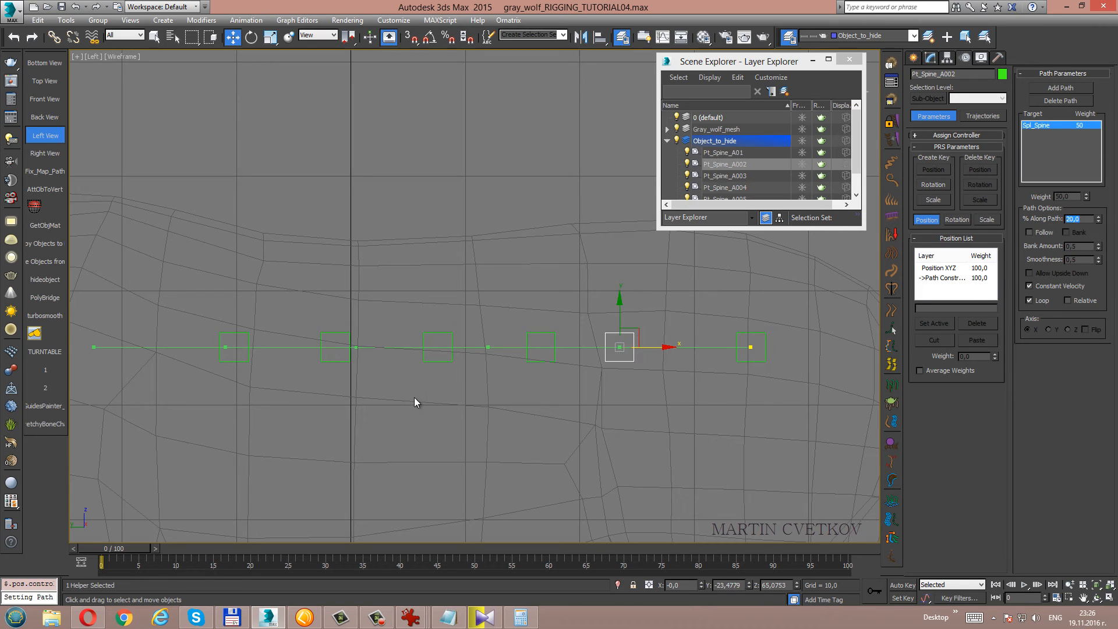
Set the Pt_Spine_A003 helper's % Along Path on the Spl_Spine line to 40.
{"action": "scroll", "coordinate": [621, 353], "scroll_direction": "up", "scroll_amount": 10}
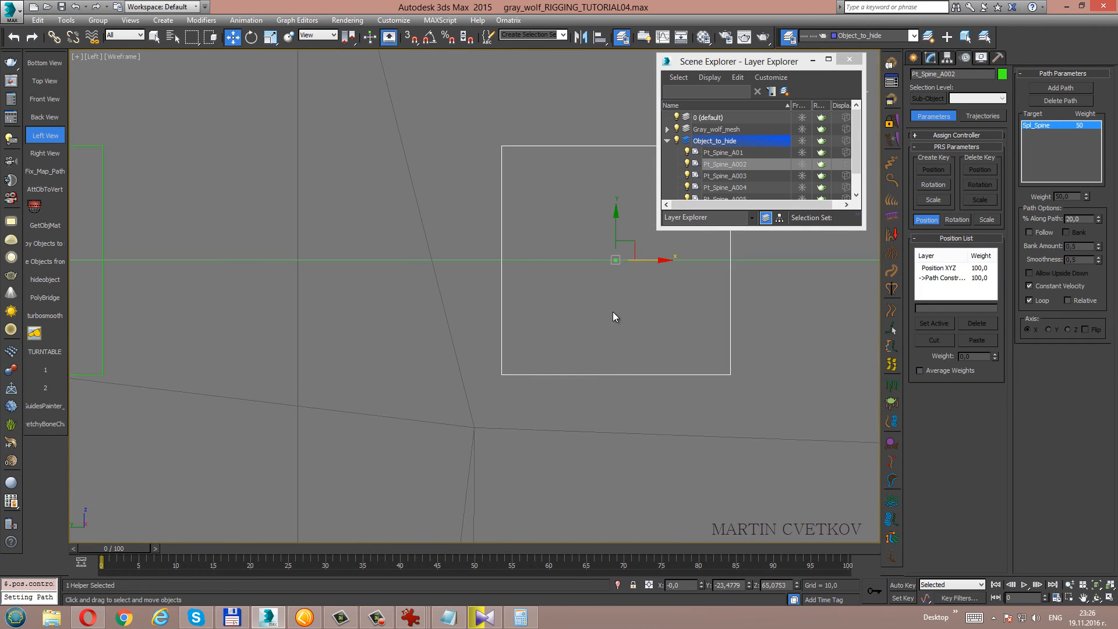
{"action": "middle_click_drag", "start_coordinate": [610, 303], "coordinate": [646, 305]}
{"action": "scroll", "coordinate": [582, 356], "scroll_direction": "down", "scroll_amount": 7}
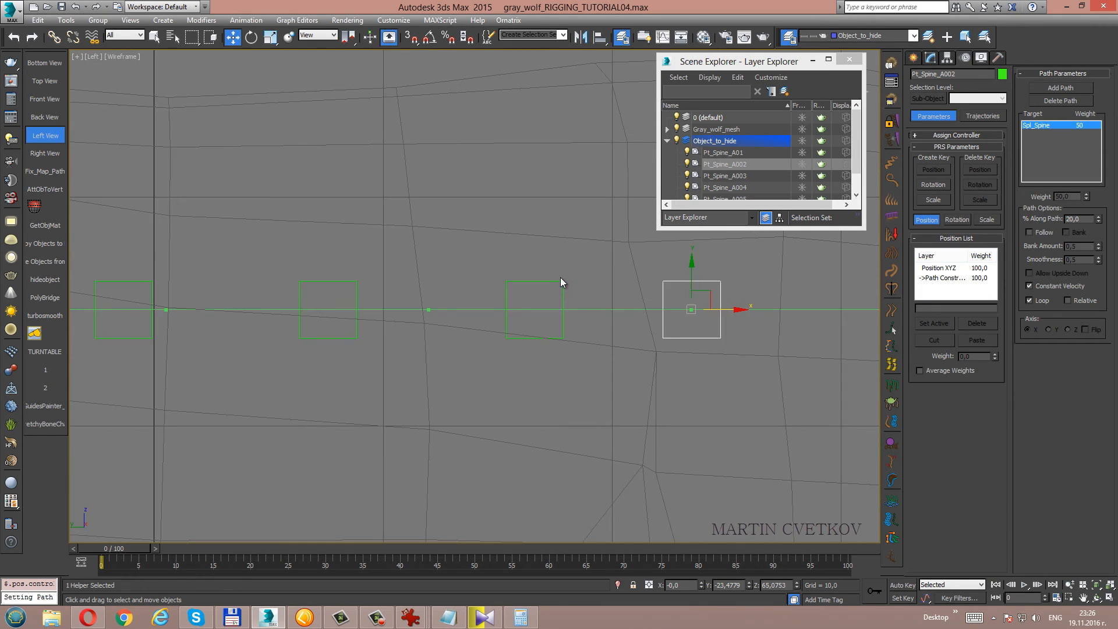
{"action": "left_click", "coordinate": [561, 282]}
{"action": "scroll", "coordinate": [593, 312], "scroll_direction": "down", "scroll_amount": 2}
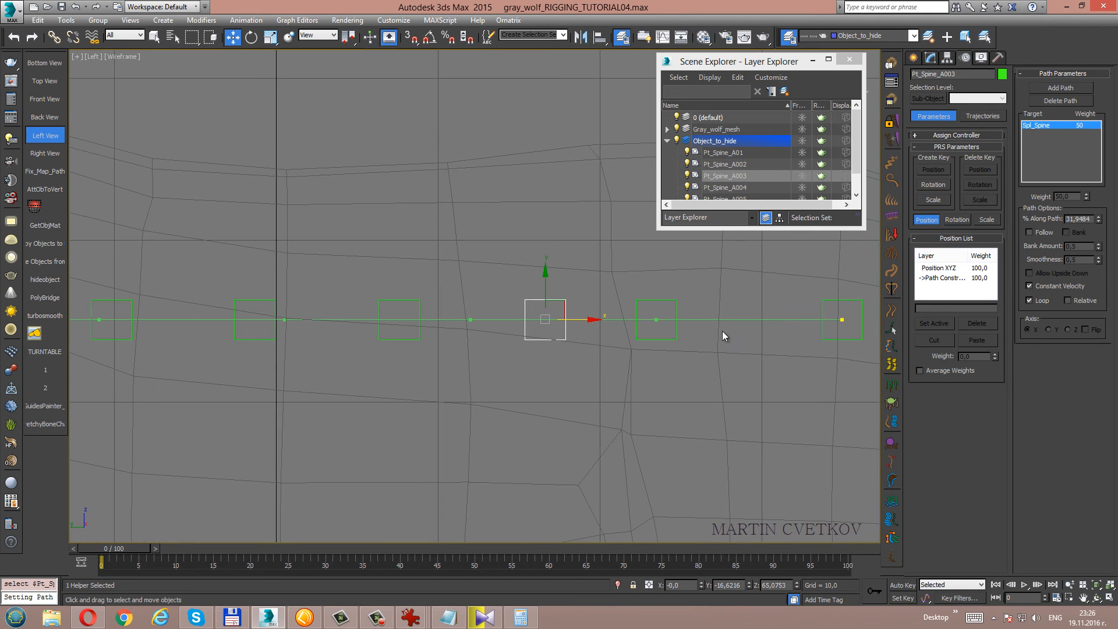
{"action": "double_click", "coordinate": [1083, 219]}
{"action": "type", "text": "40"}
{"action": "key", "text": "Return"}
{"action": "middle_click_drag", "start_coordinate": [580, 219], "coordinate": [589, 247]}
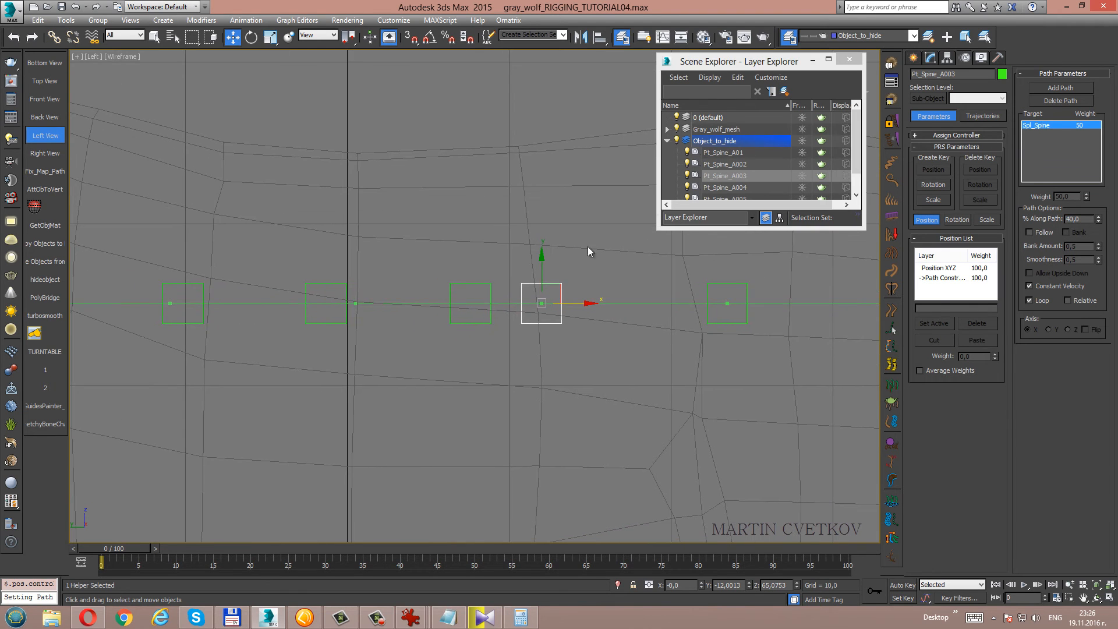
Set the Pt_Spine_A004 helper's % Along Path on the Spl_Spine line to 60.
{"action": "middle_click_drag", "start_coordinate": [330, 339], "coordinate": [669, 334]}
{"action": "scroll", "coordinate": [594, 337], "scroll_direction": "down", "scroll_amount": 2}
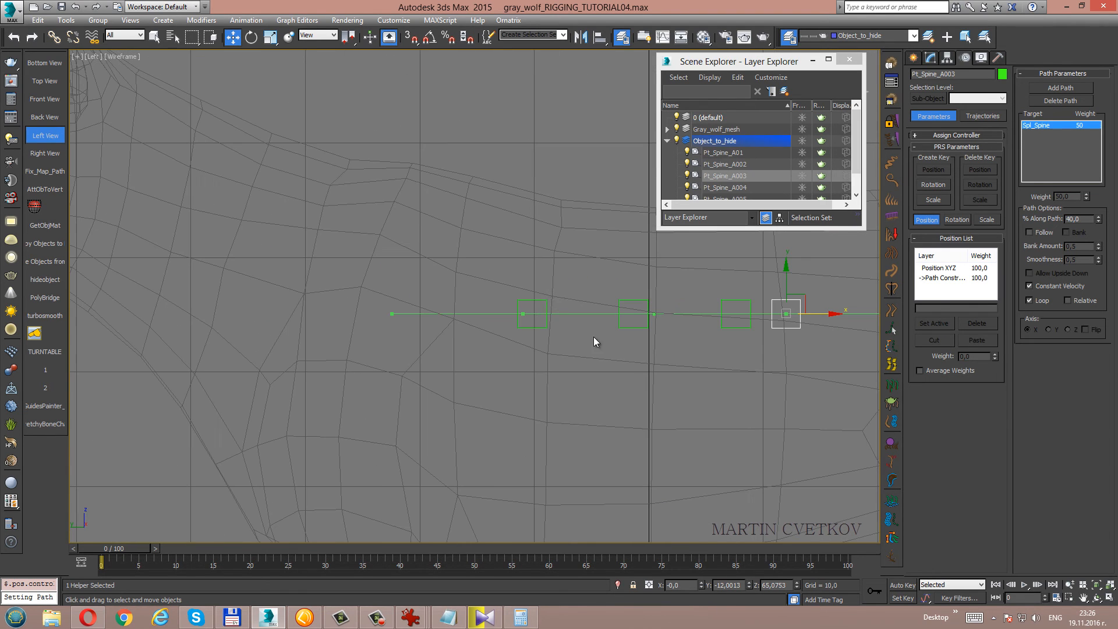
{"action": "left_click", "coordinate": [540, 298]}
{"action": "left_click", "coordinate": [740, 299]}
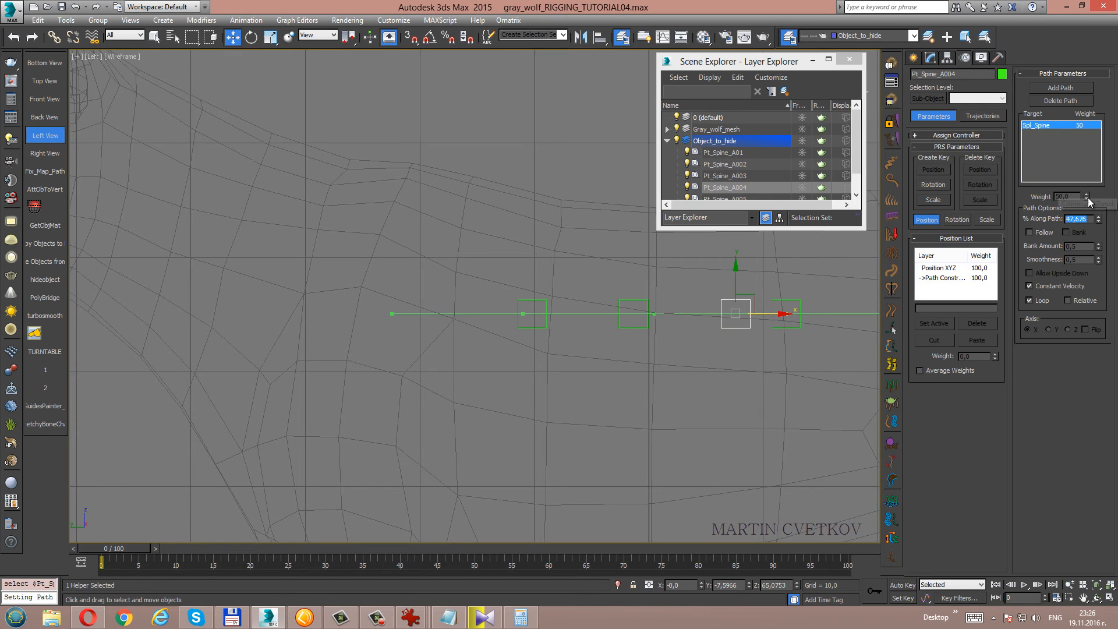
{"action": "key", "text": "Return"}
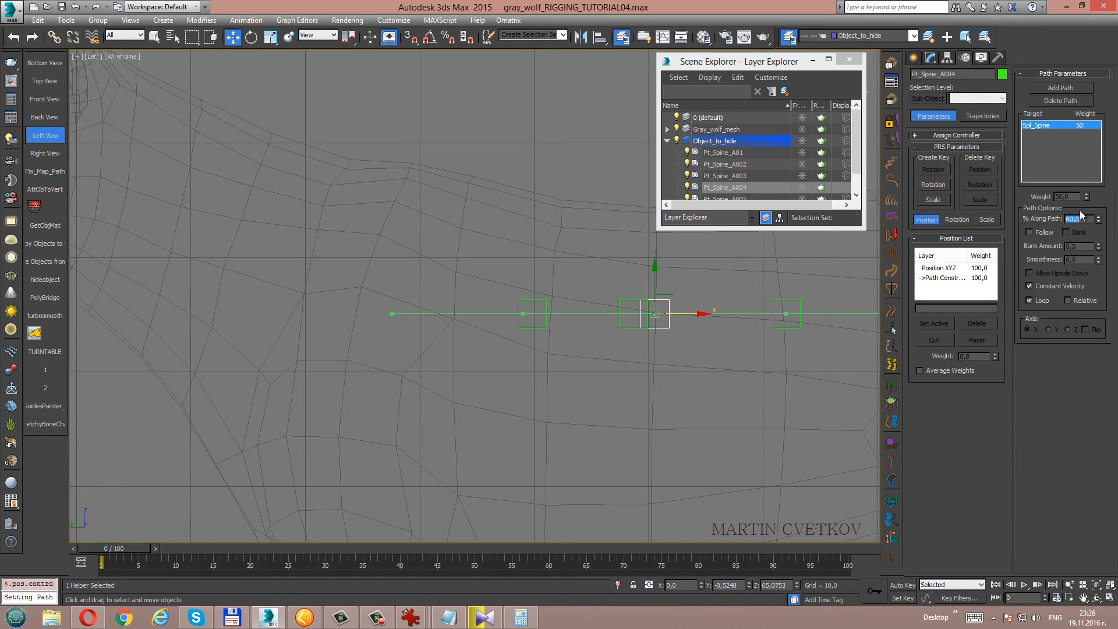
Set the Pt_Spine_A006 helper's % Along Path on the Spl_Spine line to 100.
{"action": "left_click", "coordinate": [602, 299]}
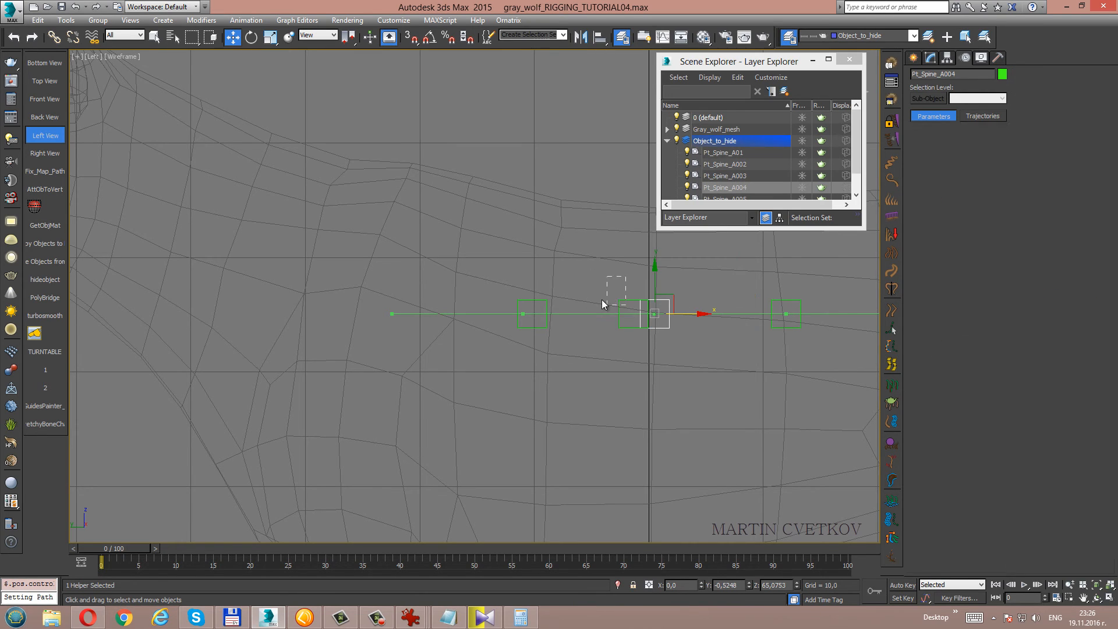
{"action": "left_click", "coordinate": [622, 309]}
{"action": "left_click", "coordinate": [538, 307]}
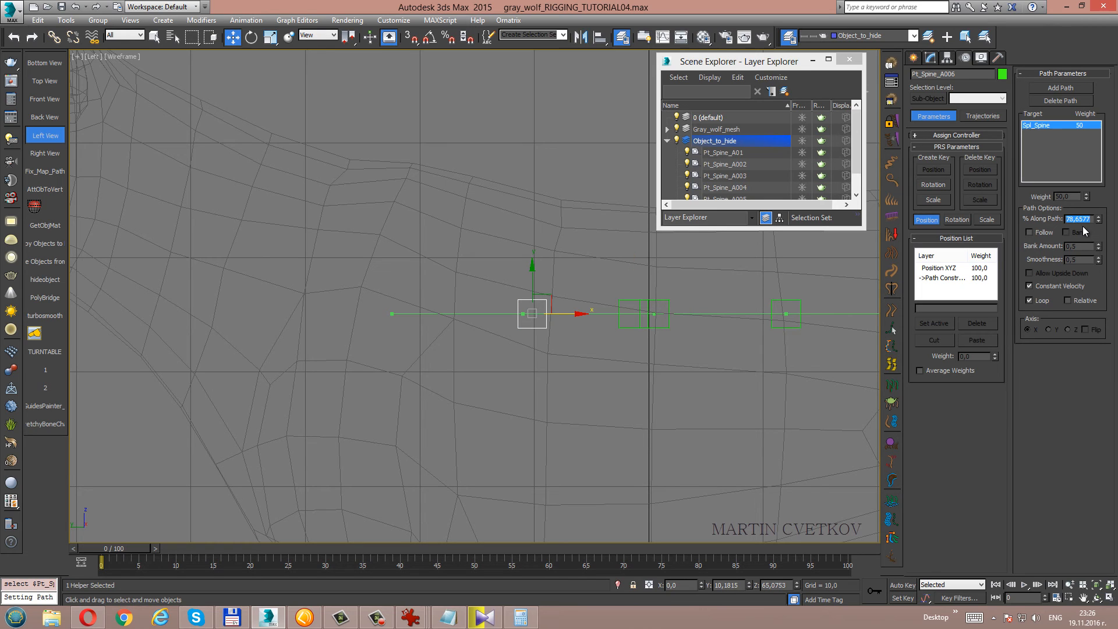
{"action": "type", "text": "100"}
{"action": "key", "text": "Return"}
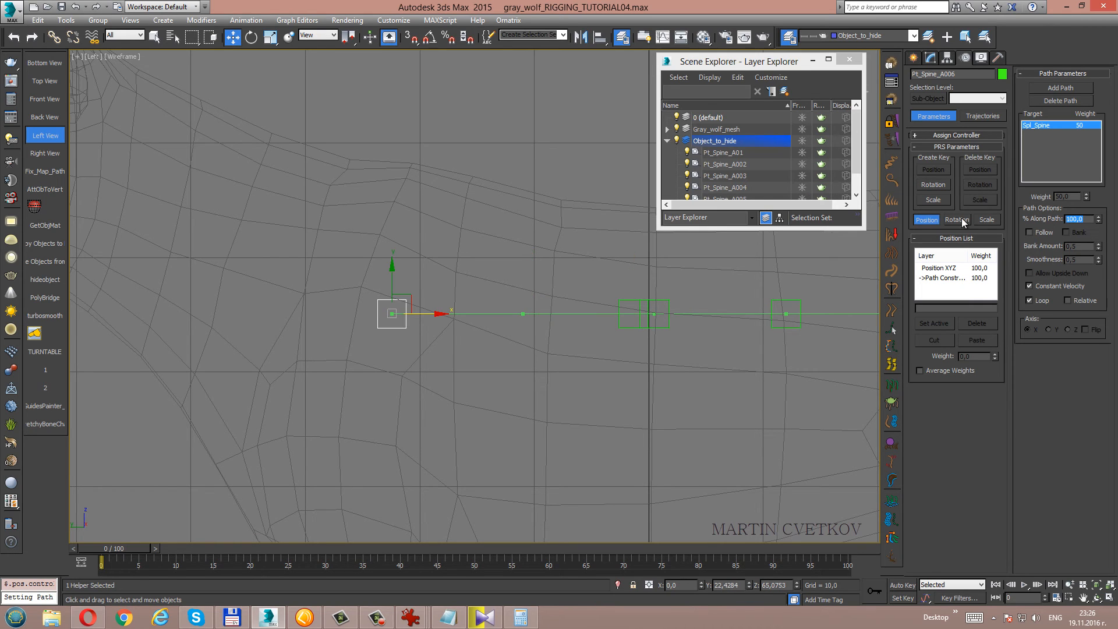
Set the Pt_Spine_A005 helper's % Along Path to 80, and enlarge the Scene Explorer to list the whole Object_to_hide layer.
{"action": "left_click", "coordinate": [624, 303]}
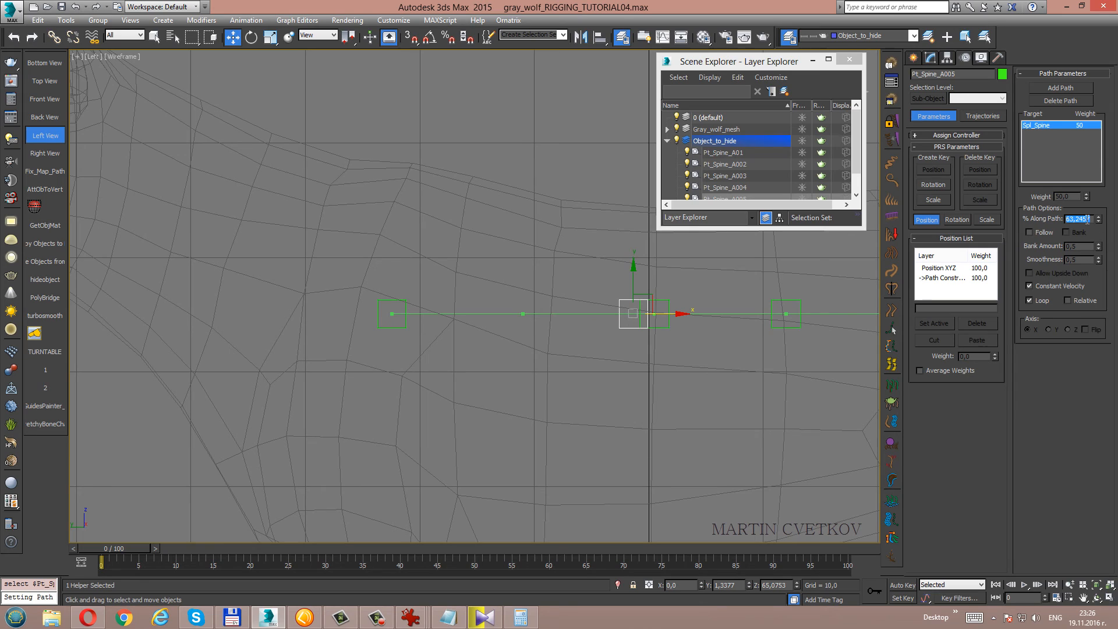
{"action": "type", "text": "80"}
{"action": "key", "text": "Return"}
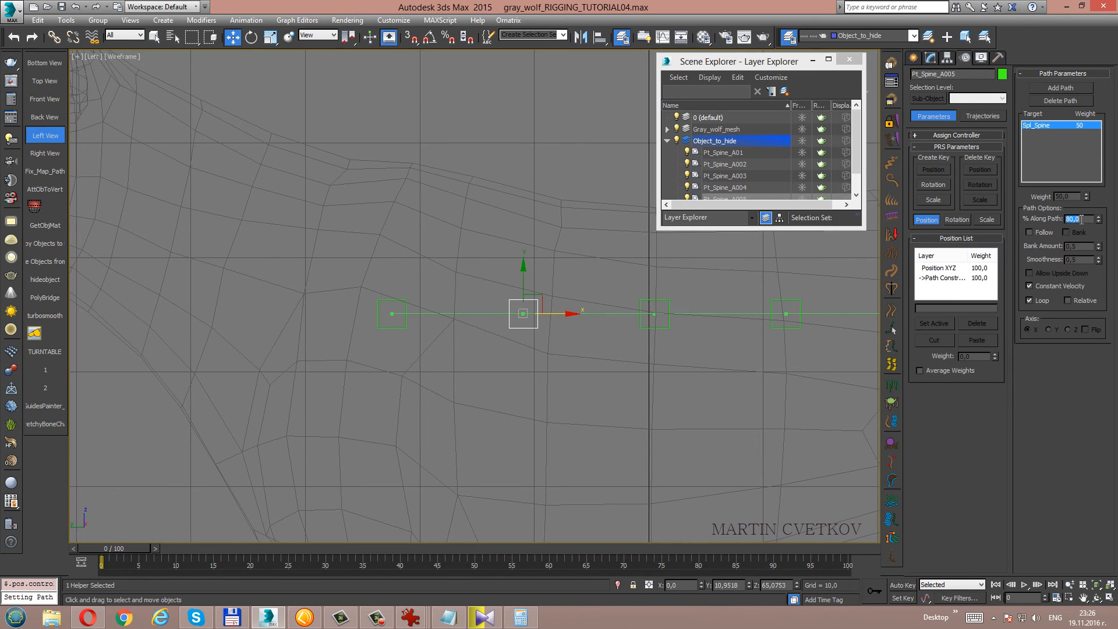
{"action": "left_click_drag", "start_coordinate": [763, 229], "coordinate": [763, 258]}
{"action": "middle_click_drag", "start_coordinate": [624, 304], "coordinate": [247, 331]}
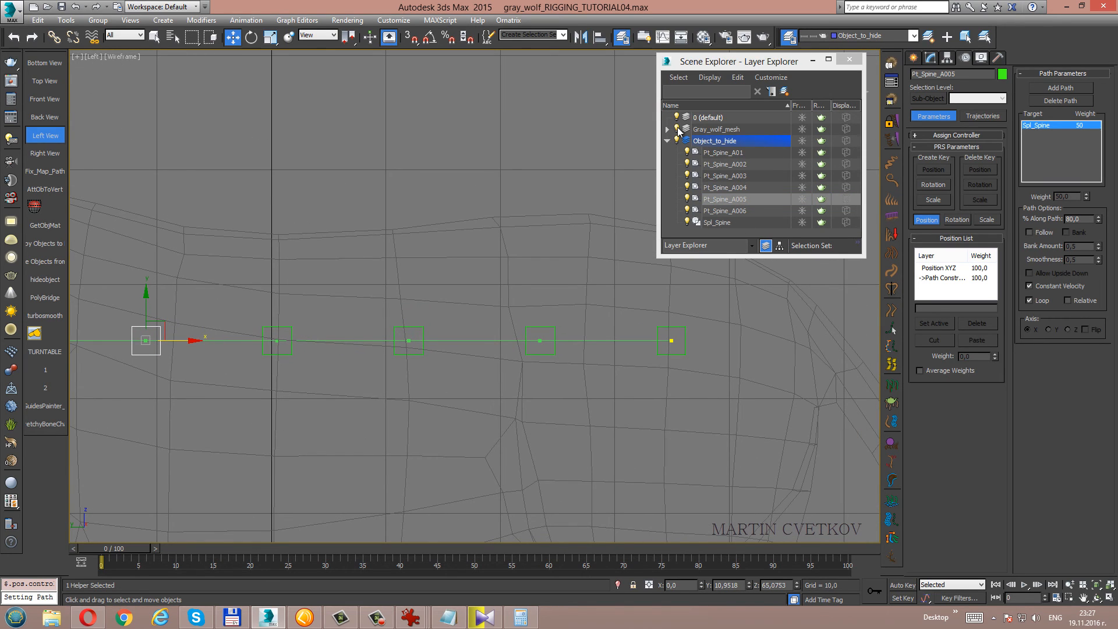
{"action": "middle_click_drag", "start_coordinate": [484, 280], "coordinate": [581, 282]}
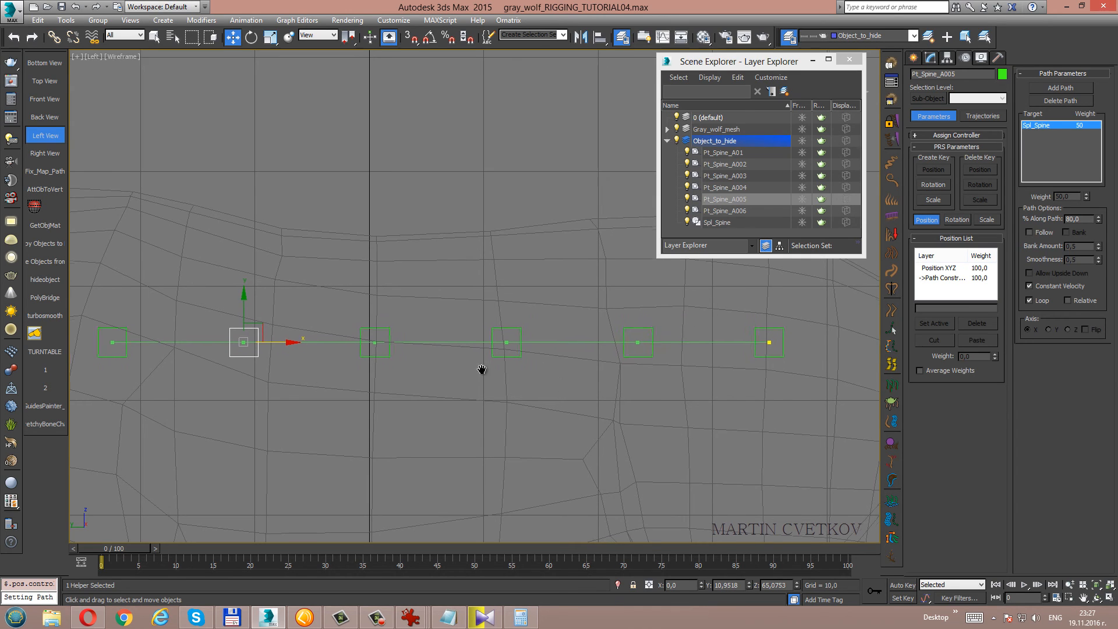
{"action": "middle_click_drag", "start_coordinate": [482, 369], "coordinate": [522, 381]}
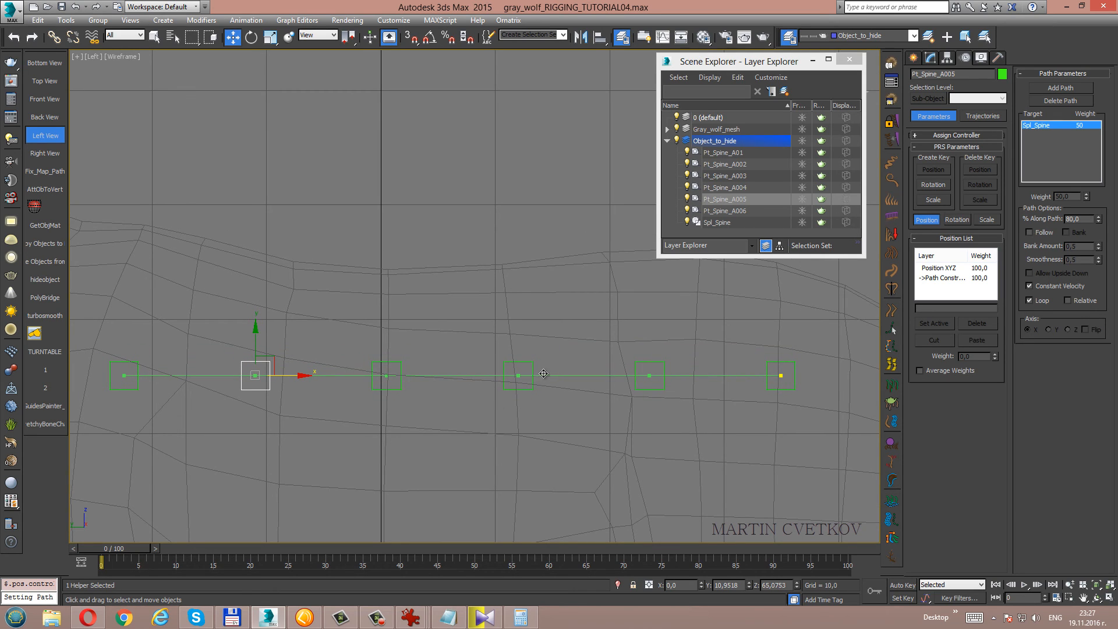
Test the path constraints by moving the two middle vertices of Spl_Spine upward, undo the move and leave vertex editing.
{"action": "left_click", "coordinate": [541, 376]}
{"action": "left_click", "coordinate": [932, 59]}
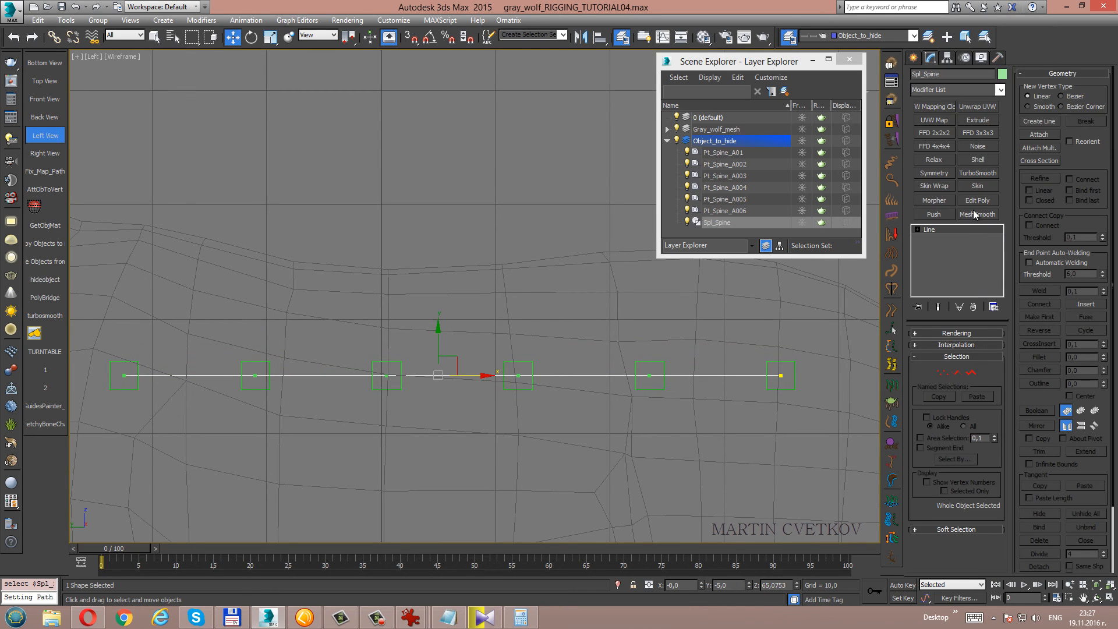
{"action": "left_click", "coordinate": [942, 372]}
{"action": "left_click_drag", "start_coordinate": [347, 309], "coordinate": [561, 430]}
{"action": "middle_click_drag", "start_coordinate": [533, 361], "coordinate": [537, 384]}
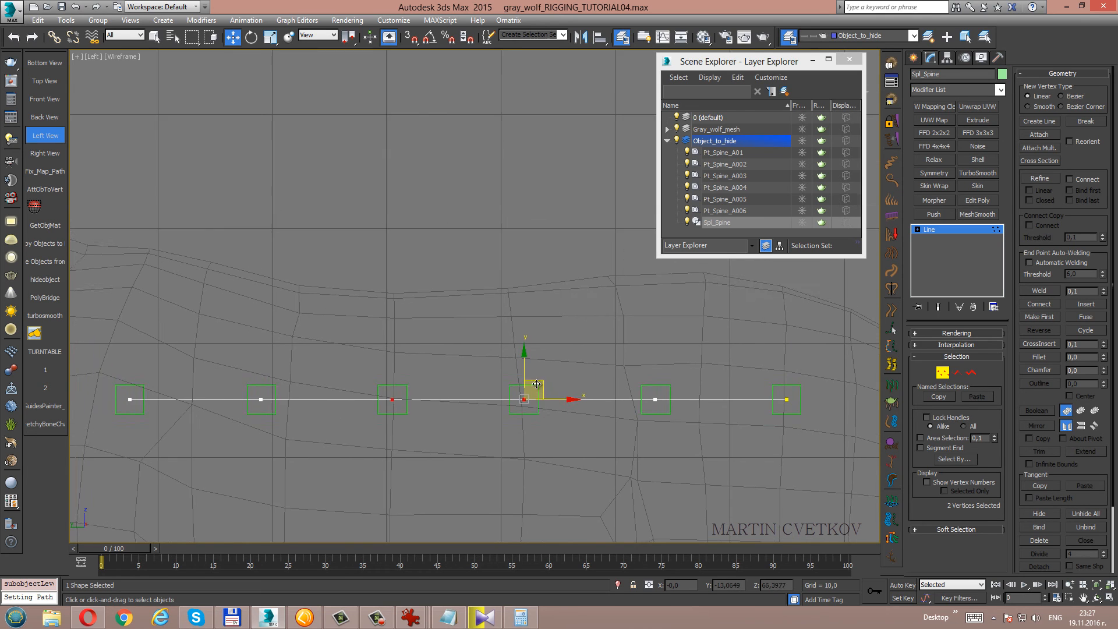
{"action": "scroll", "coordinate": [538, 385], "scroll_direction": "down", "scroll_amount": 2}
{"action": "left_click_drag", "start_coordinate": [527, 350], "coordinate": [537, 164]}
{"action": "key", "text": "ctrl+z"}
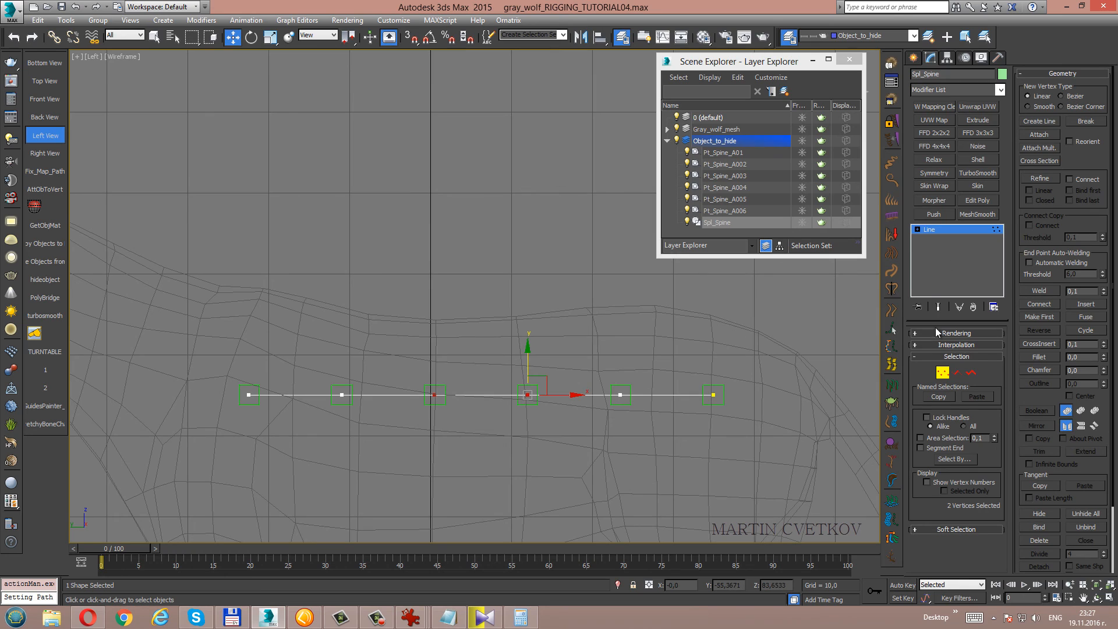
{"action": "left_click", "coordinate": [943, 373]}
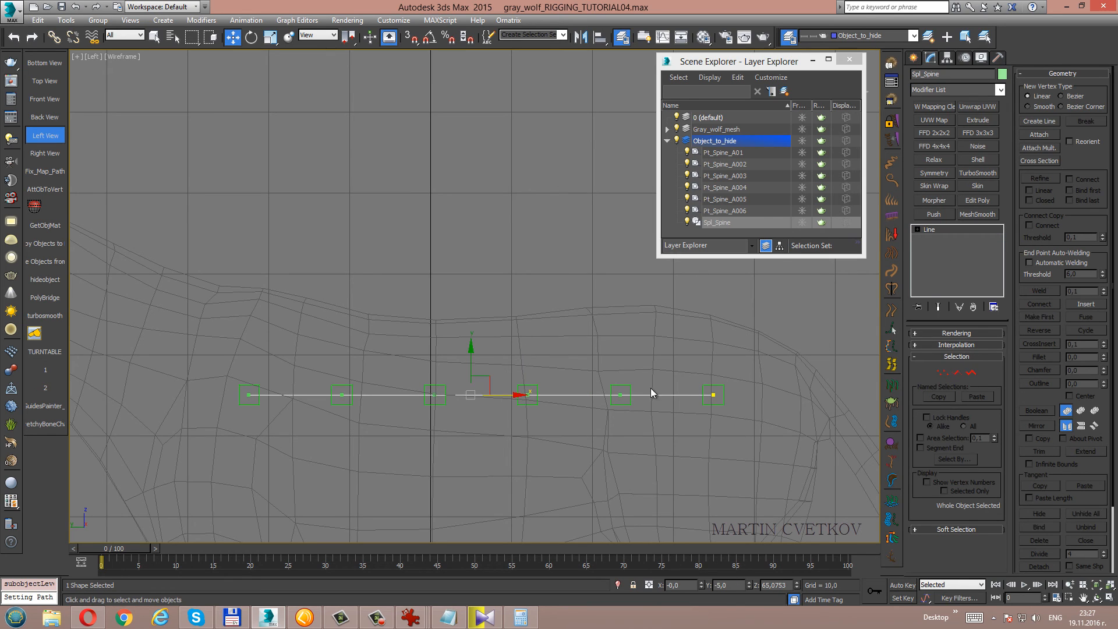
Copy the name of the Pt_Spine_A01 helper for reuse.
{"action": "left_click", "coordinate": [710, 386]}
{"action": "double_click", "coordinate": [932, 74]}
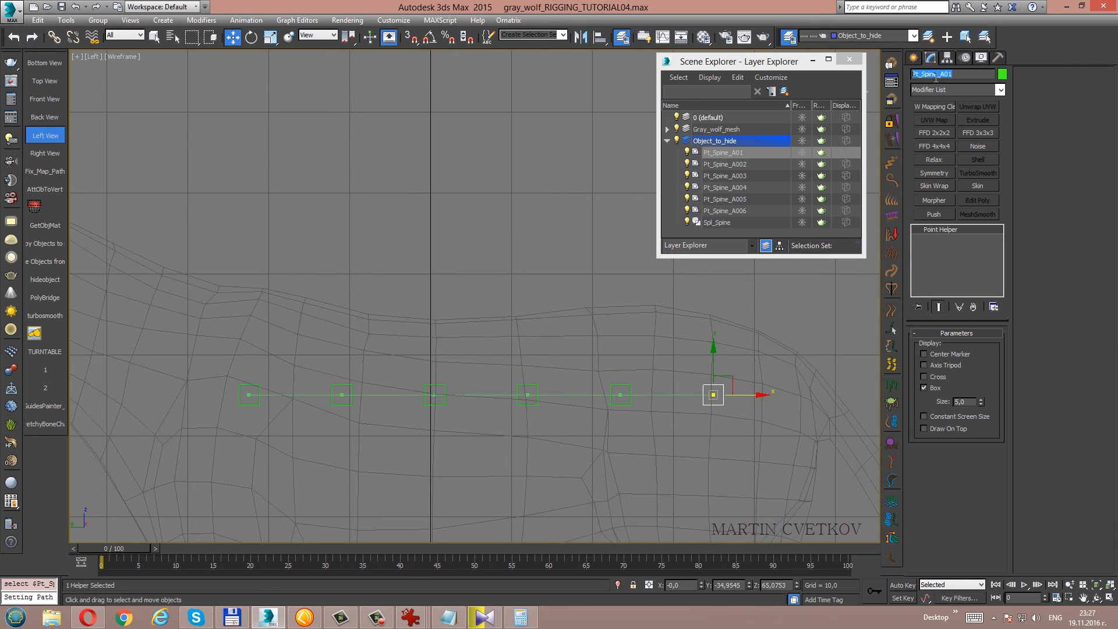
{"action": "right_click", "coordinate": [926, 74]}
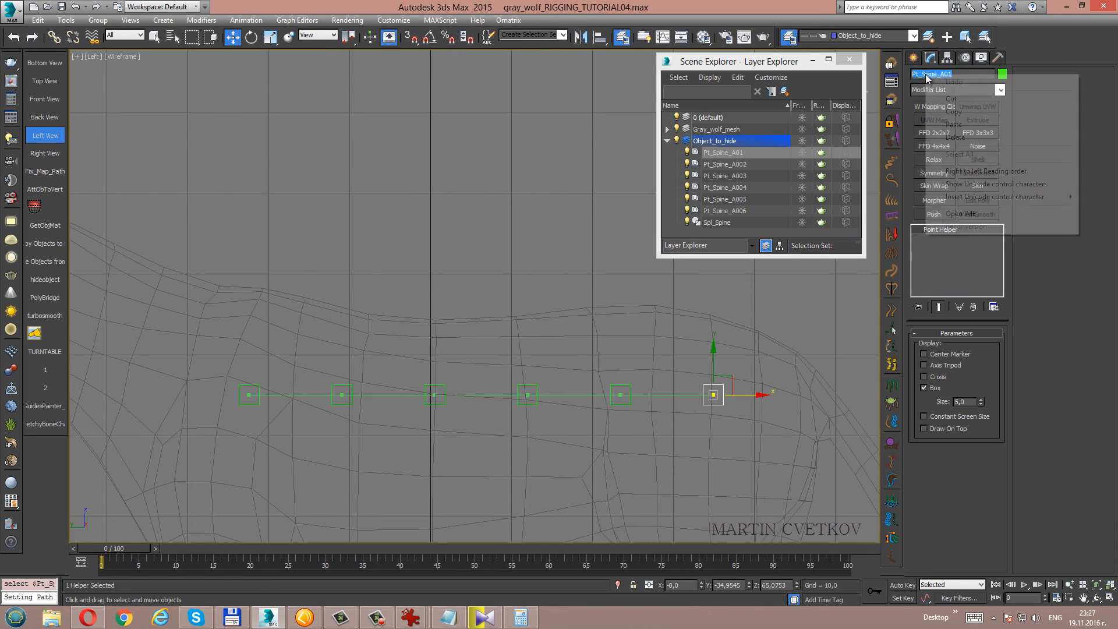
{"action": "left_click", "coordinate": [966, 113]}
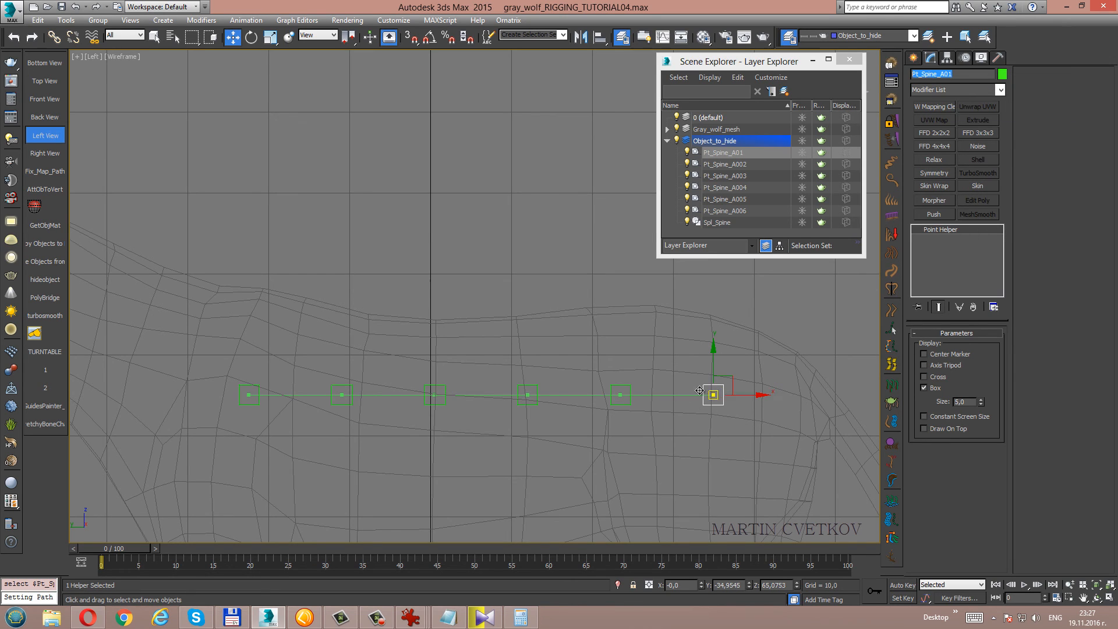
{"action": "left_click", "coordinate": [626, 389]}
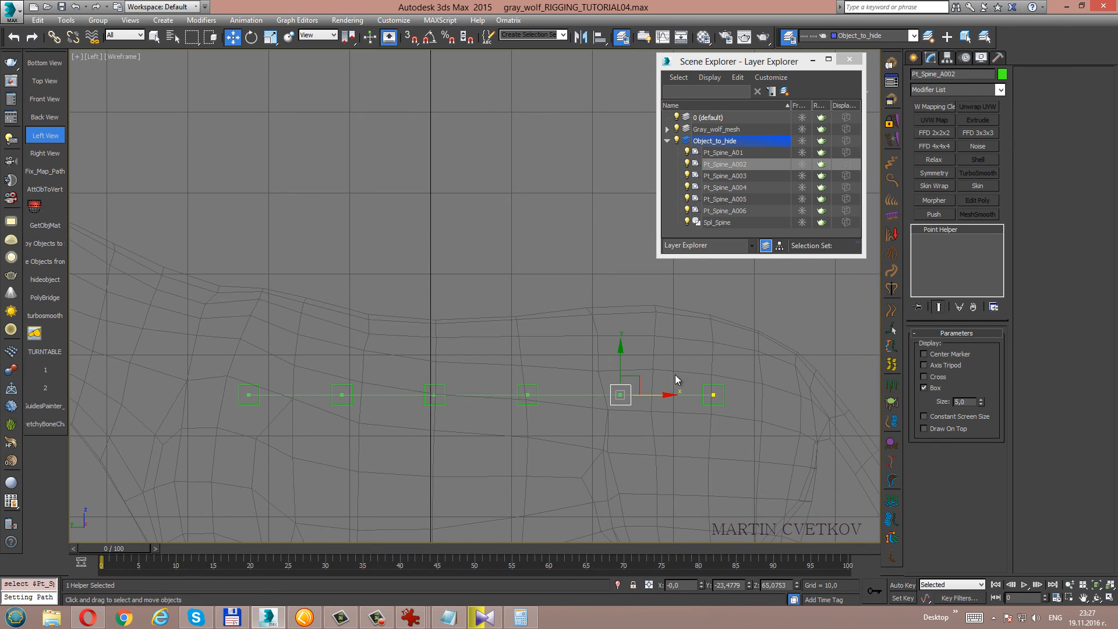
{"action": "middle_click_drag", "start_coordinate": [675, 375], "coordinate": [647, 345]}
{"action": "scroll", "coordinate": [655, 339], "scroll_direction": "up", "scroll_amount": 2}
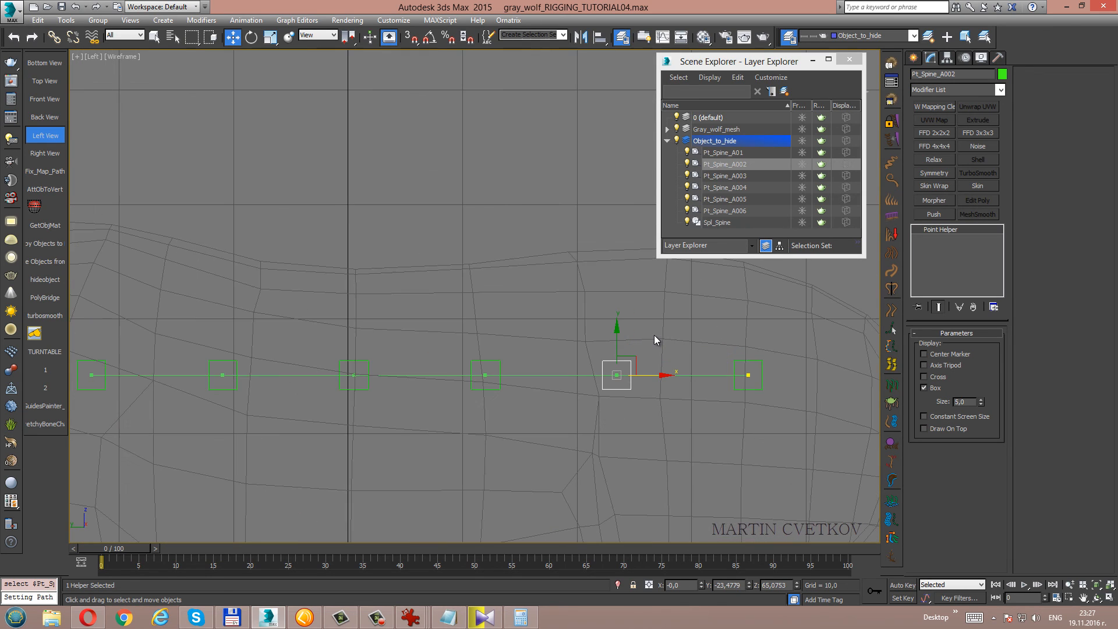
{"action": "scroll", "coordinate": [654, 337], "scroll_direction": "down", "scroll_amount": 2}
{"action": "middle_click_drag", "start_coordinate": [644, 330], "coordinate": [646, 343]}
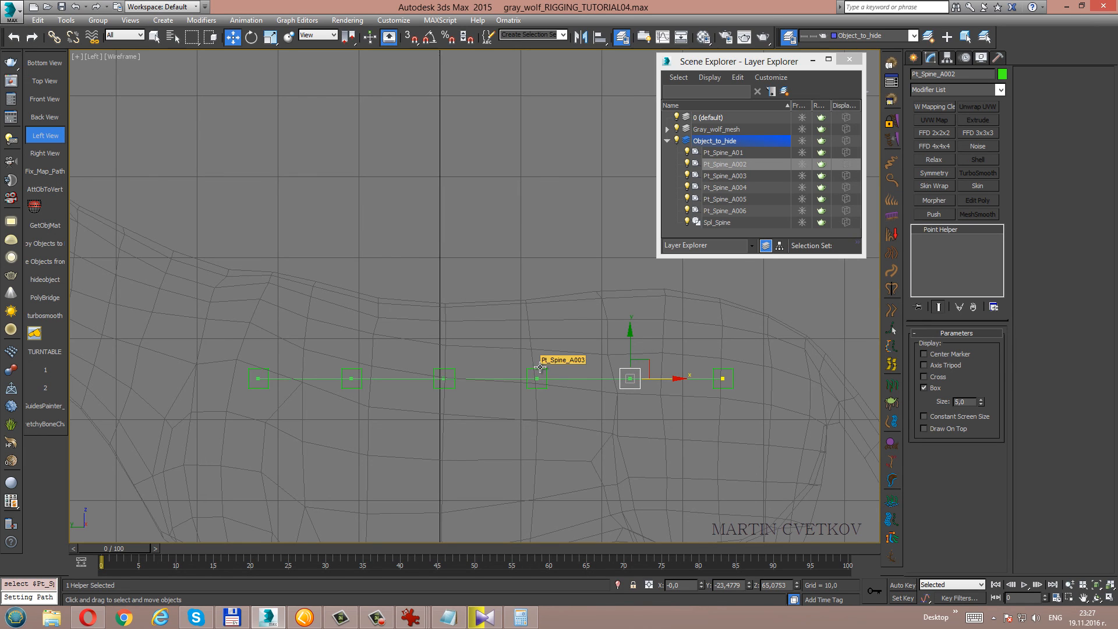
{"action": "middle_click_drag", "start_coordinate": [538, 325], "coordinate": [538, 334]}
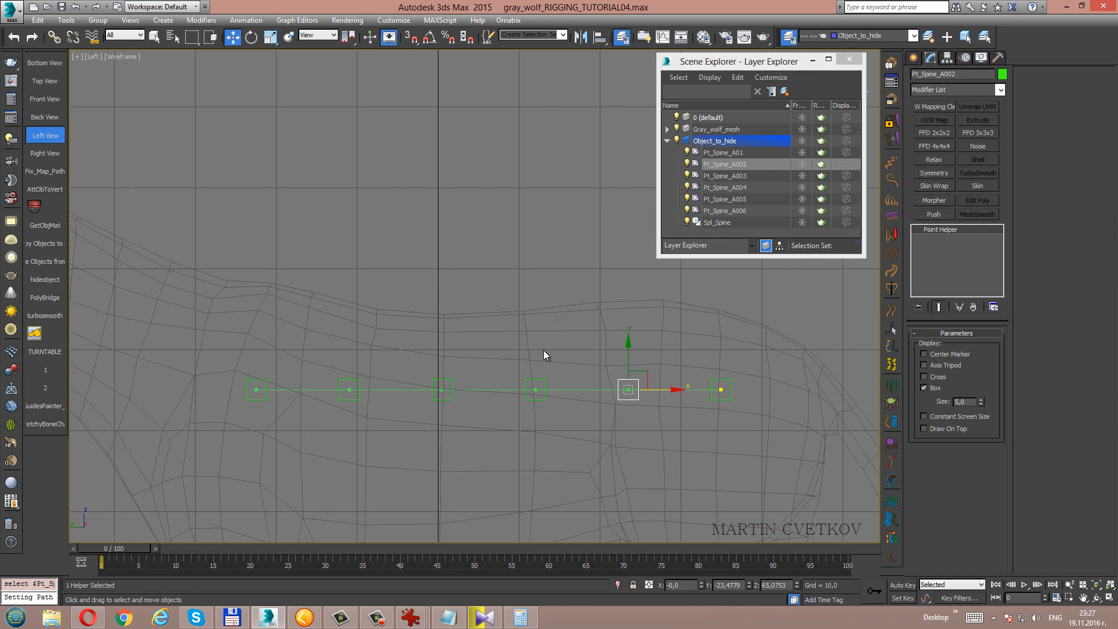
{"action": "scroll", "coordinate": [539, 326], "scroll_direction": "down", "scroll_amount": 2}
{"action": "scroll", "coordinate": [548, 329], "scroll_direction": "up", "scroll_amount": 4}
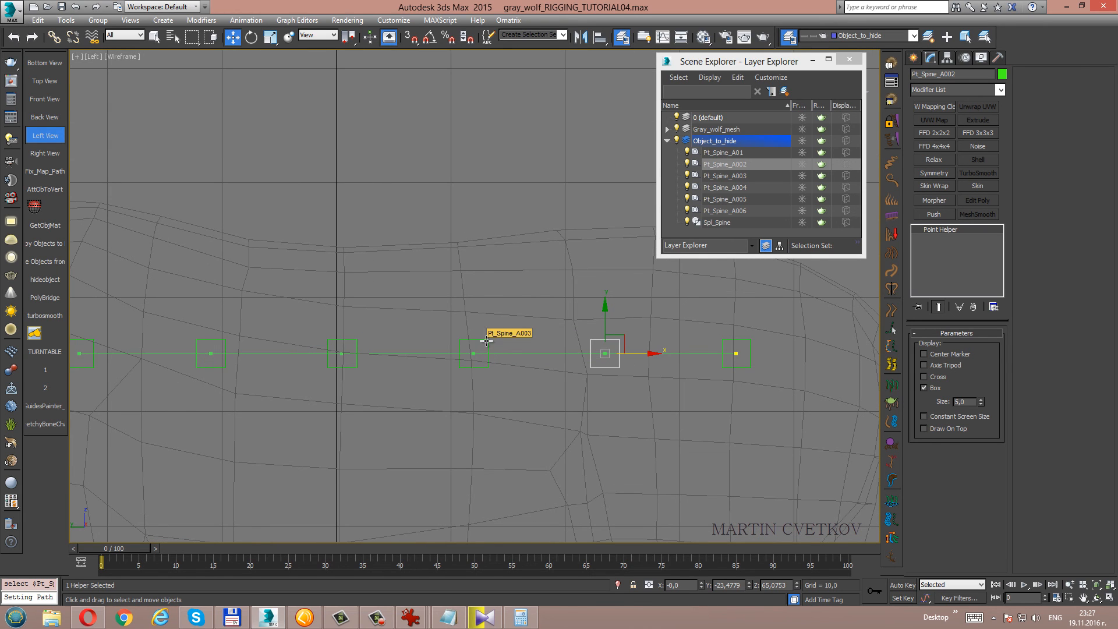
Rename the Pt_Spine_A003 helper as Pt_Spine_B01, reusing the copied name and writing the B as a capital.
{"action": "left_click", "coordinate": [492, 345]}
{"action": "middle_click_drag", "start_coordinate": [511, 344], "coordinate": [565, 364]}
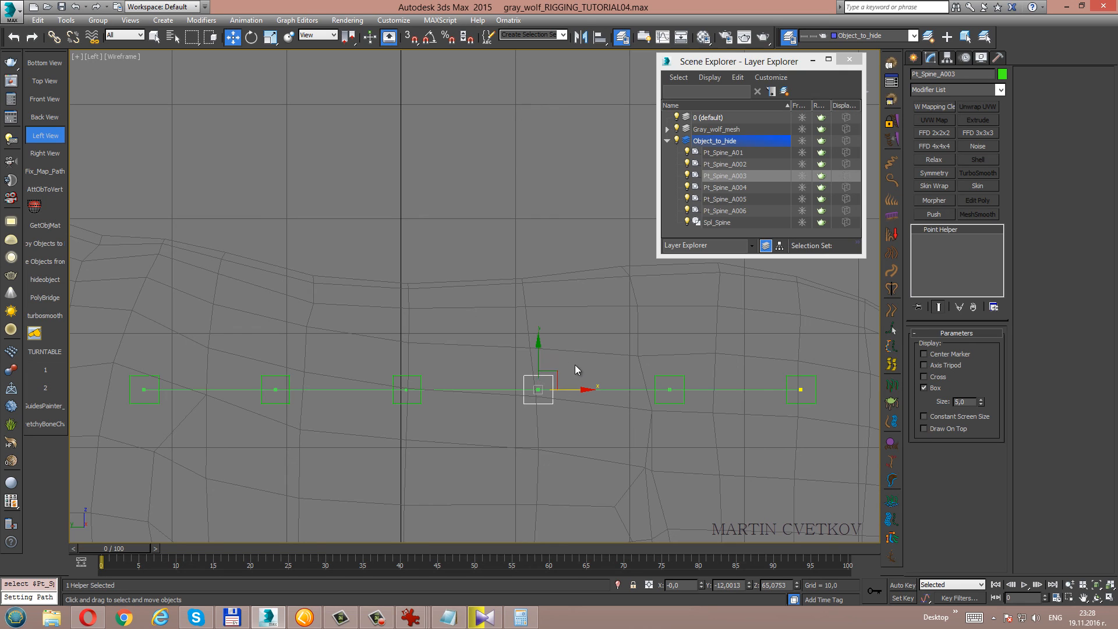
{"action": "middle_click_drag", "start_coordinate": [575, 365], "coordinate": [572, 365]}
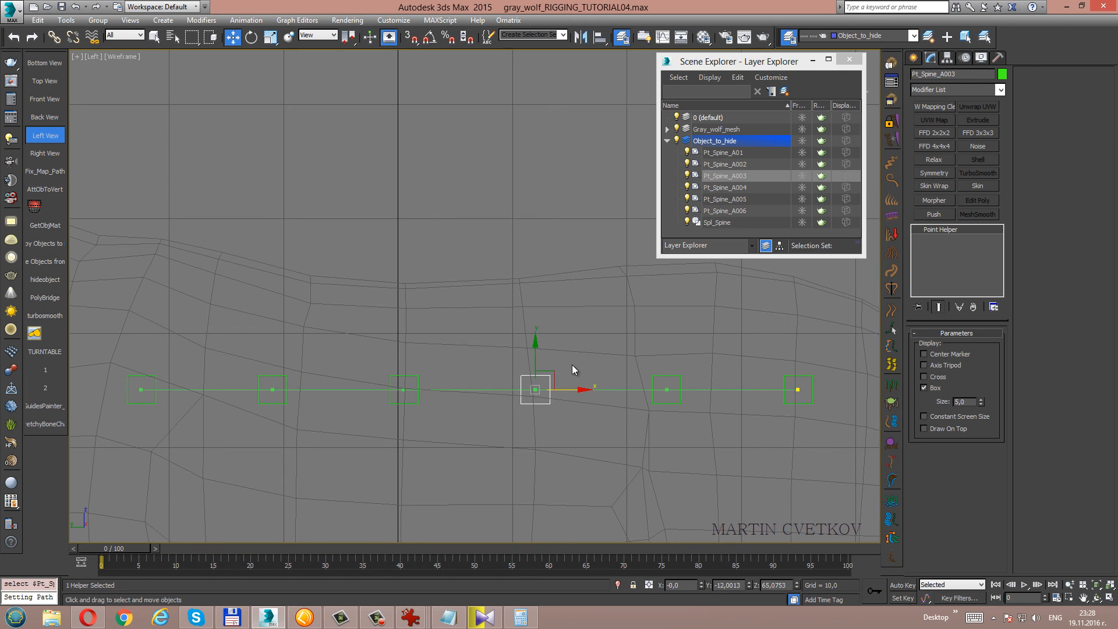
{"action": "double_click", "coordinate": [957, 74]}
{"action": "right_click", "coordinate": [961, 78]}
{"action": "left_click", "coordinate": [959, 123]}
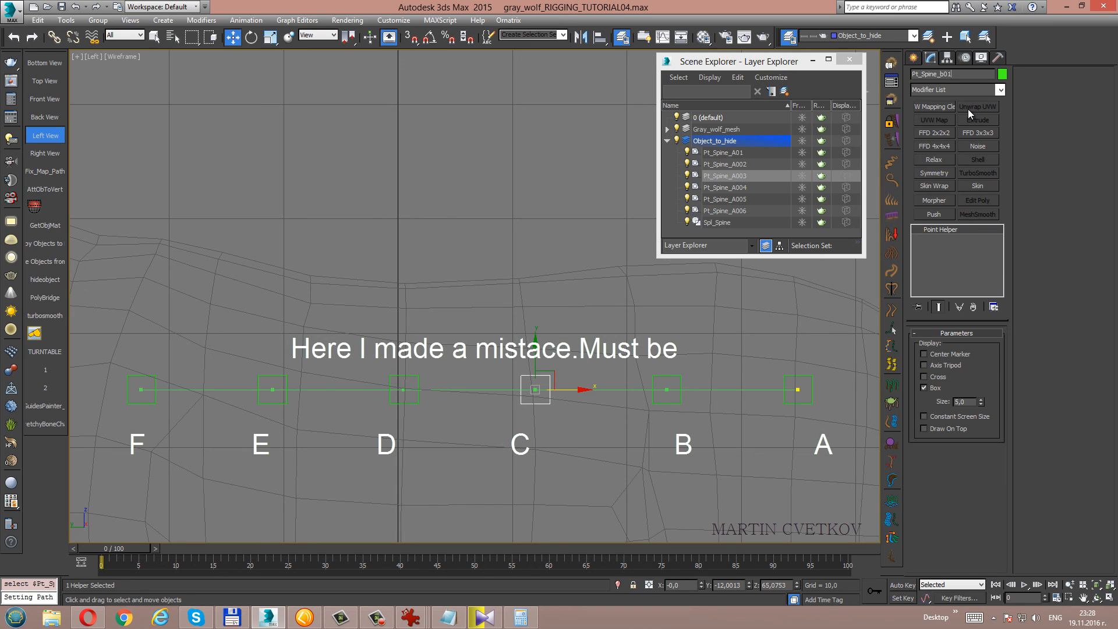
{"action": "key", "text": "Return"}
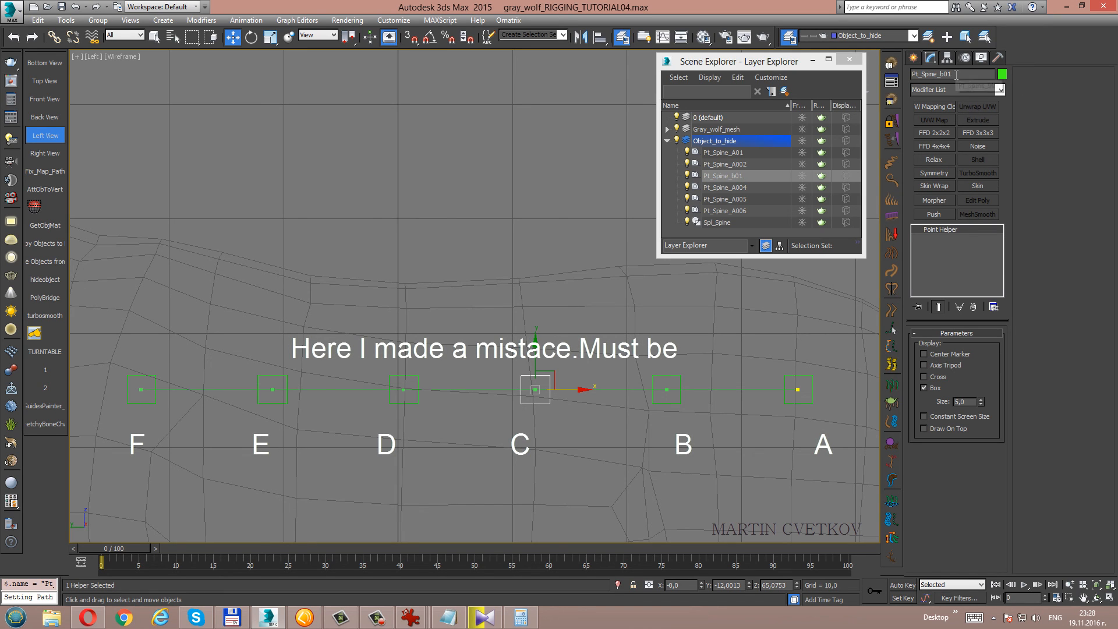
{"action": "left_click_drag", "start_coordinate": [957, 75], "coordinate": [943, 74]}
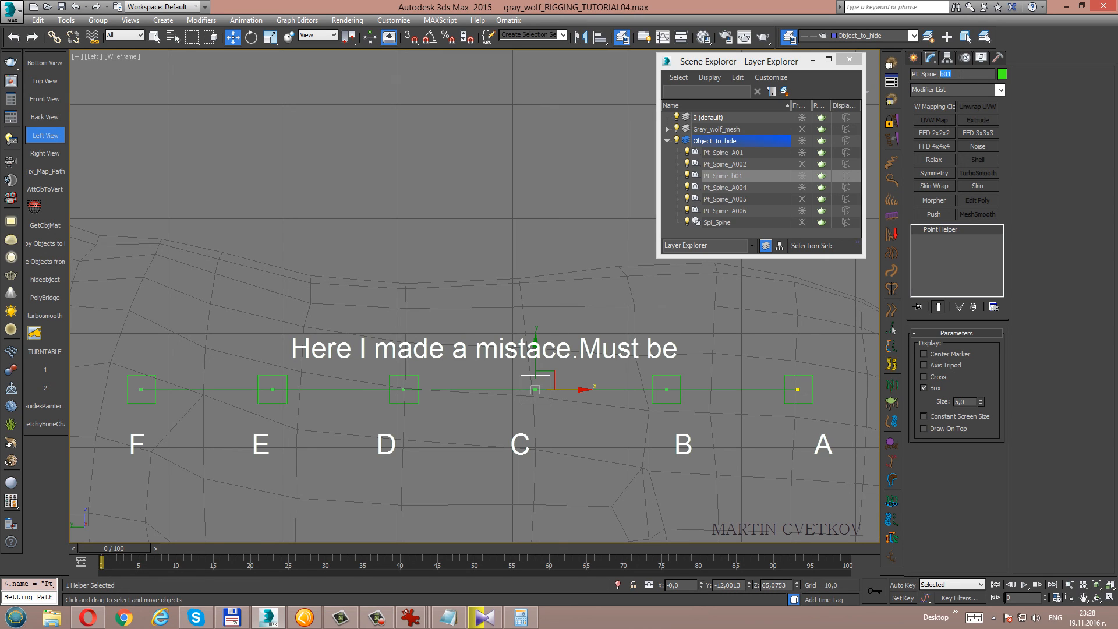
{"action": "type", "text": "B01"}
Rename the Pt_Spine_A004 helper as Pt_Spine_C01.
{"action": "left_click", "coordinate": [404, 389]}
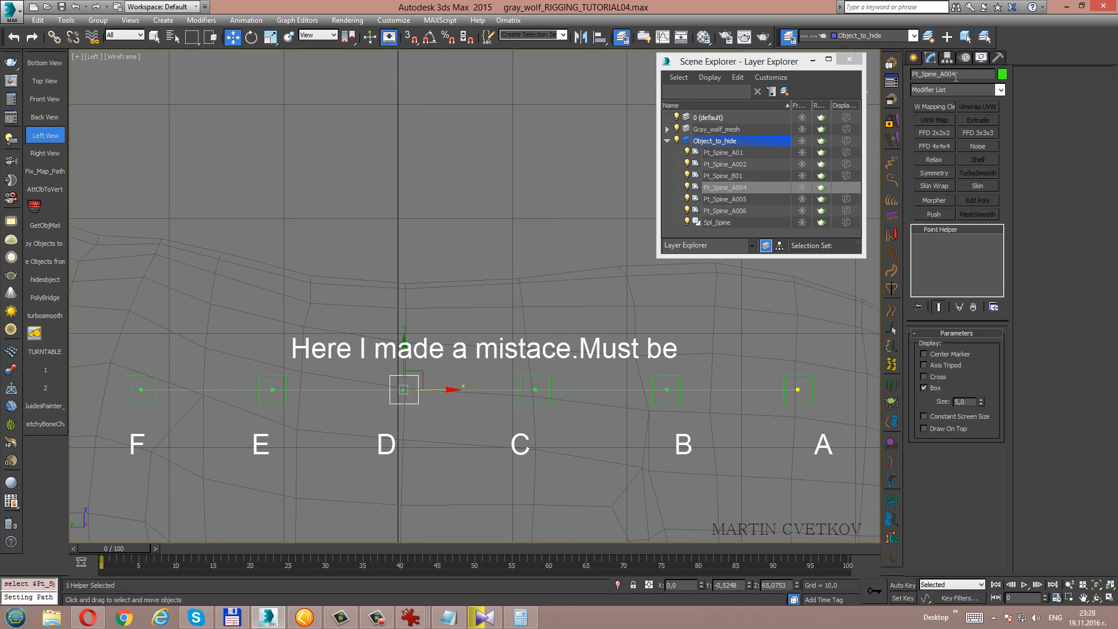
{"action": "left_click_drag", "start_coordinate": [957, 75], "coordinate": [940, 75]}
{"action": "type", "text": "C01"}
{"action": "key", "text": "Return"}
Rename the Pt_Spine_A005 helper as Pt_Spine_D01.
{"action": "left_click", "coordinate": [272, 389]}
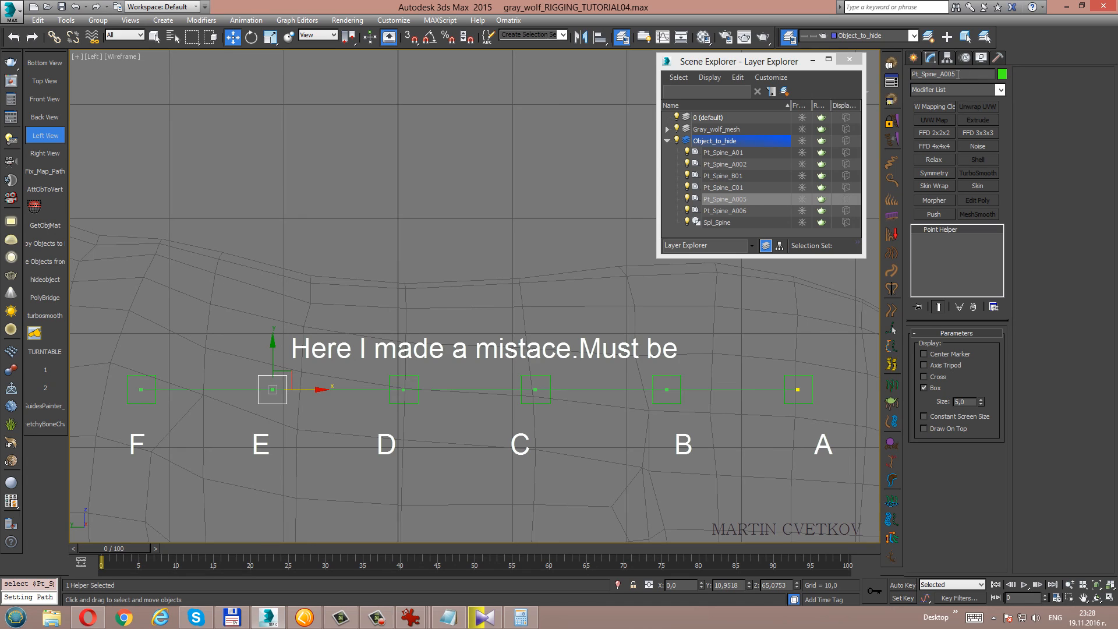
{"action": "left_click_drag", "start_coordinate": [958, 74], "coordinate": [940, 75]}
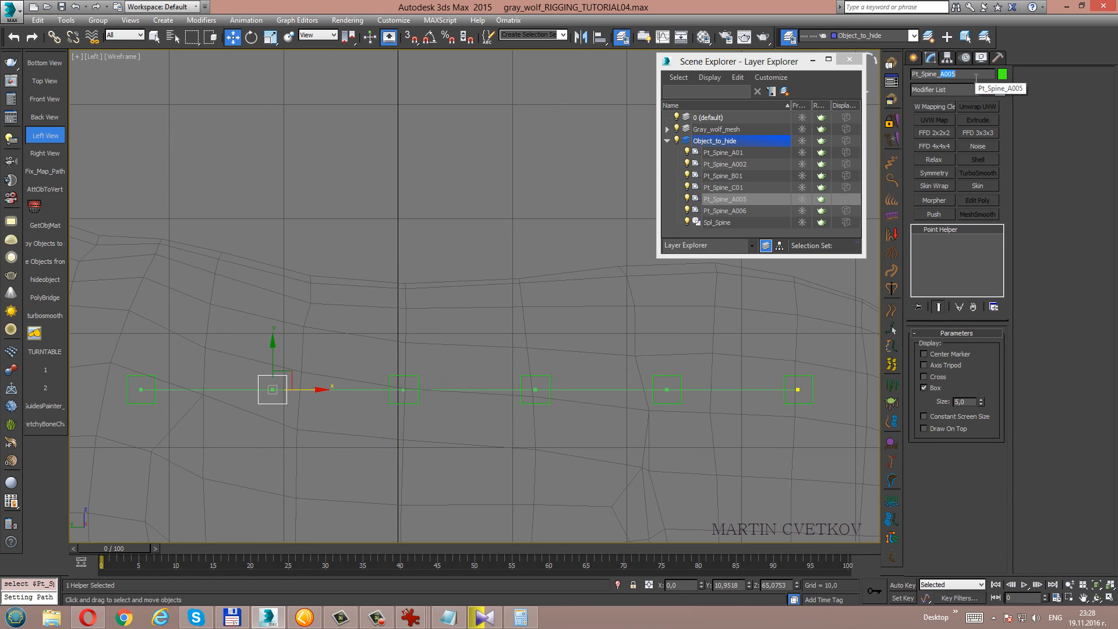
{"action": "type", "text": "D01"}
{"action": "key", "text": "Return"}
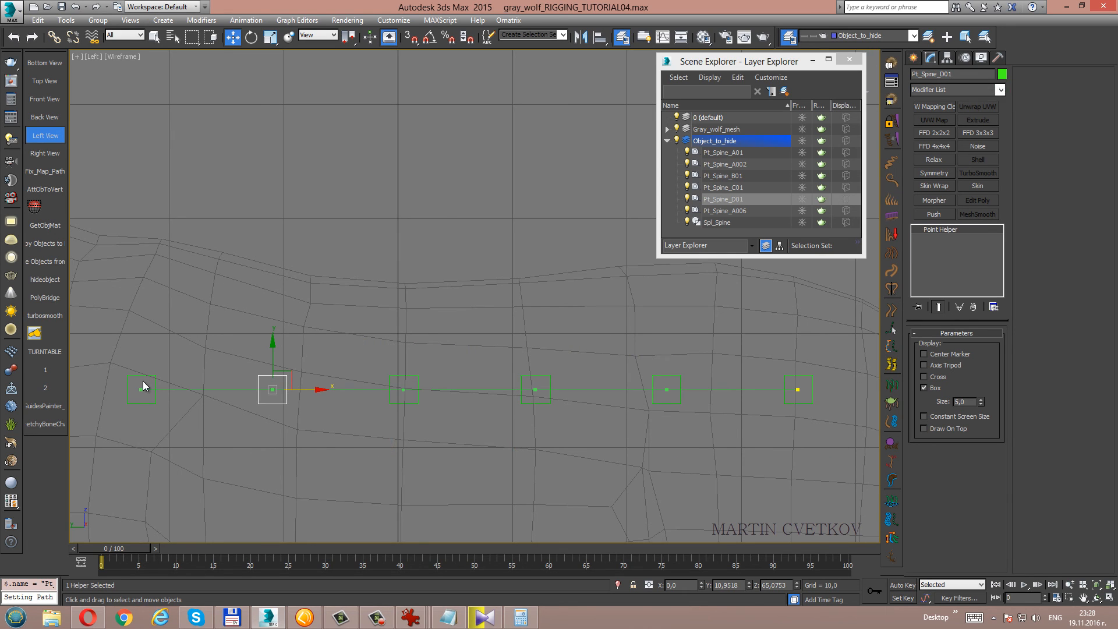
Rename the Pt_Spine_A006 helper as Pt_Spine_E01.
{"action": "left_click", "coordinate": [142, 387]}
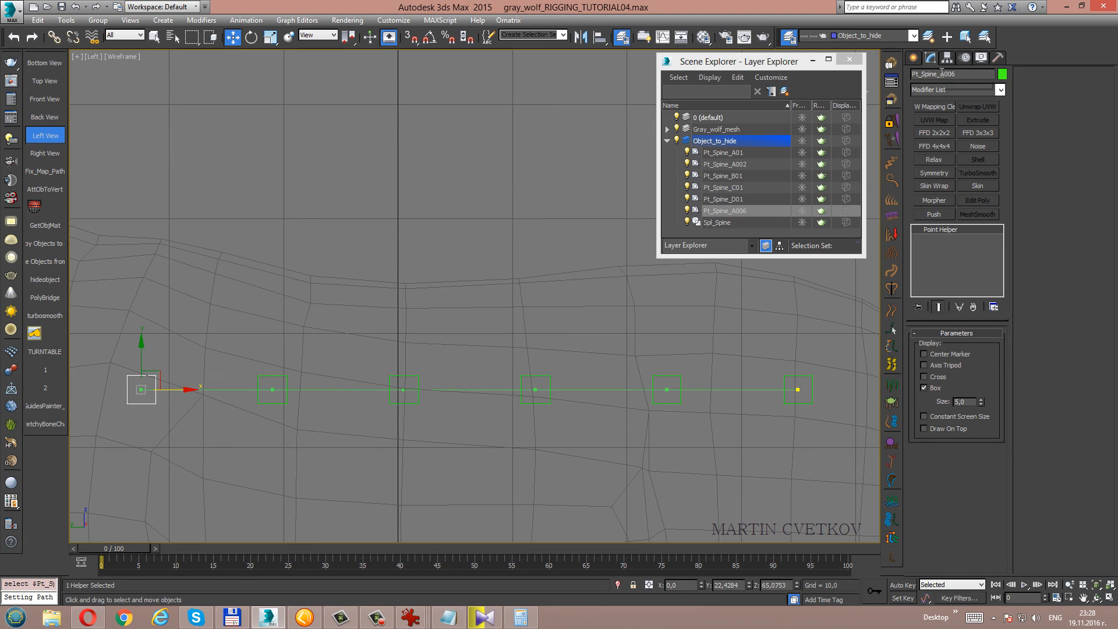
{"action": "left_click_drag", "start_coordinate": [942, 74], "coordinate": [984, 85]}
{"action": "type", "text": "E01"}
{"action": "key", "text": "Return"}
Collapse the Object_to_hide layer in the Scene Explorer and save the scene as gray_wolf_RIGGING_TUTORIAL05.max.
{"action": "scroll", "coordinate": [390, 274], "scroll_direction": "down", "scroll_amount": 3}
{"action": "middle_click_drag", "start_coordinate": [445, 292], "coordinate": [487, 315]}
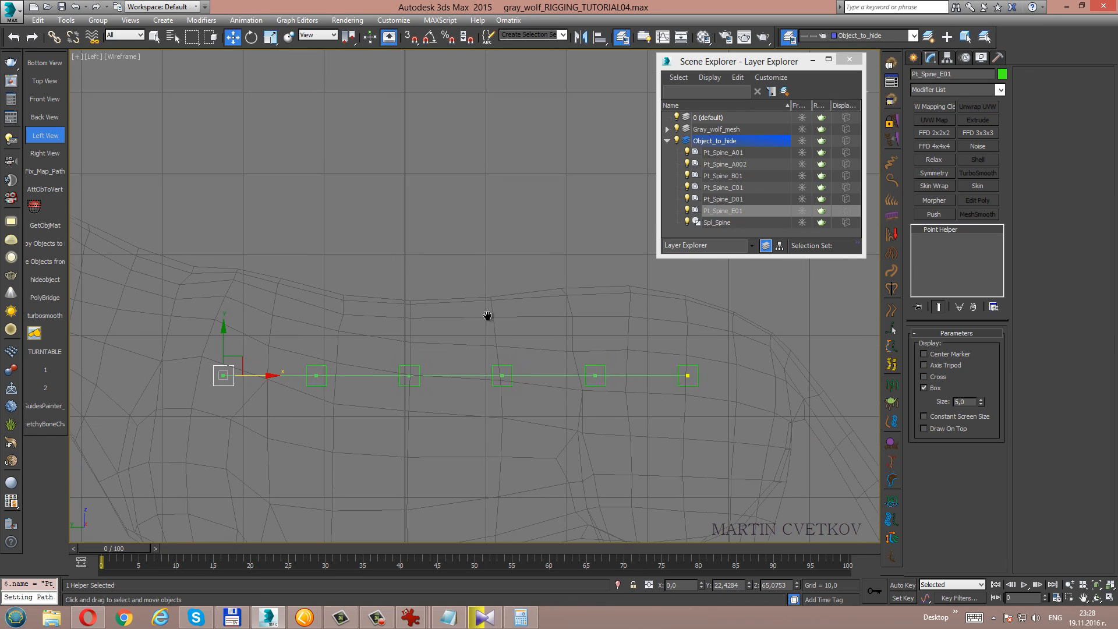
{"action": "left_click", "coordinate": [668, 141]}
{"action": "middle_click_drag", "start_coordinate": [422, 304], "coordinate": [438, 290]}
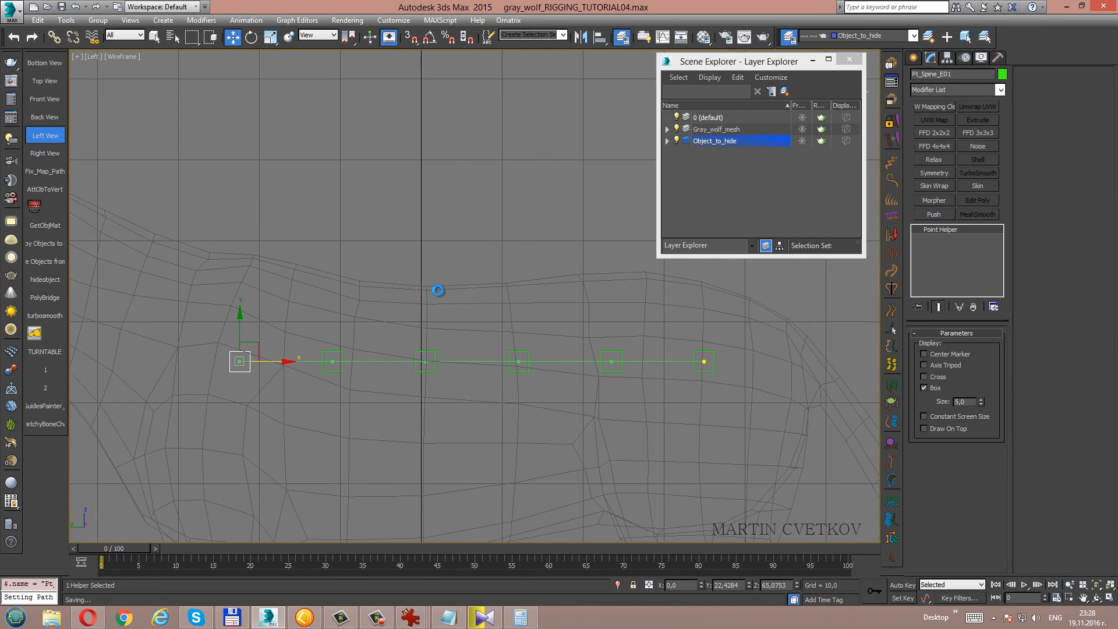
{"action": "middle_click_drag", "start_coordinate": [438, 290], "coordinate": [489, 314]}
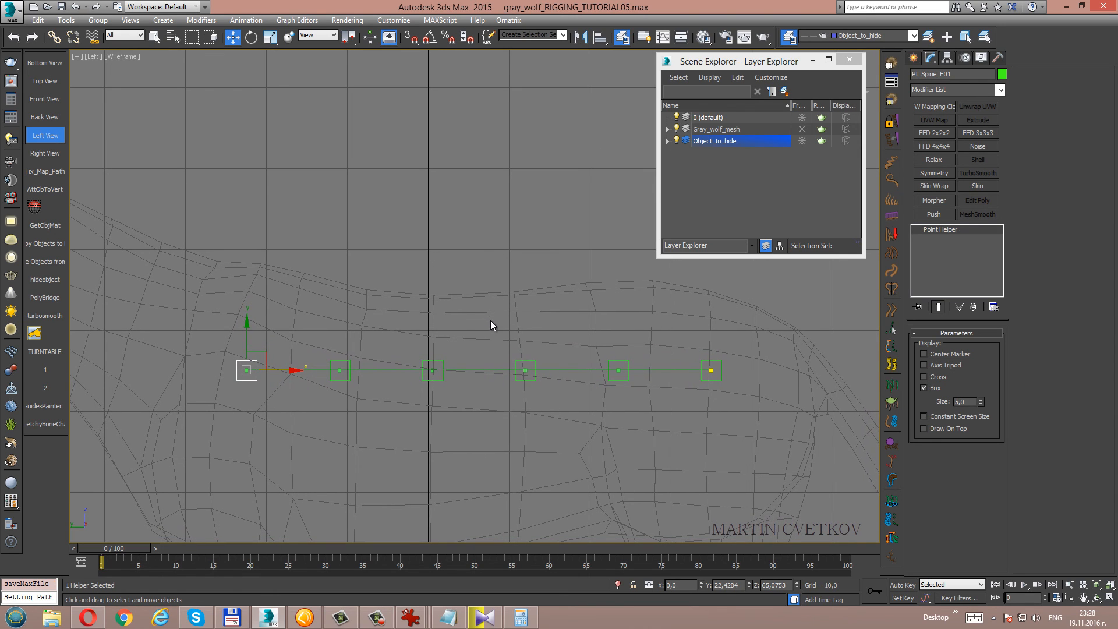